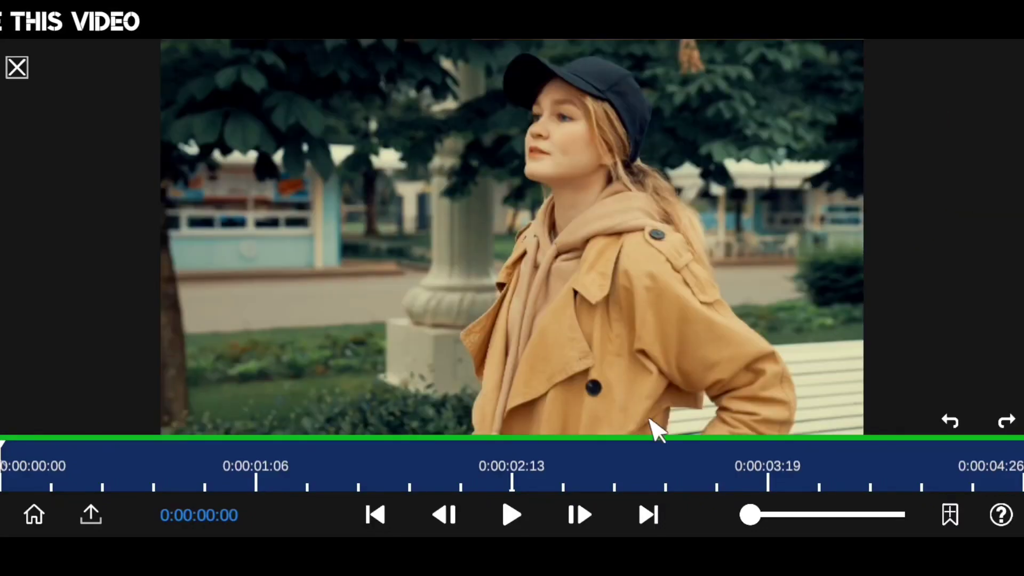
Play the park clip of the woman on the bench, then close the full-screen preview.
left_click(507, 513)
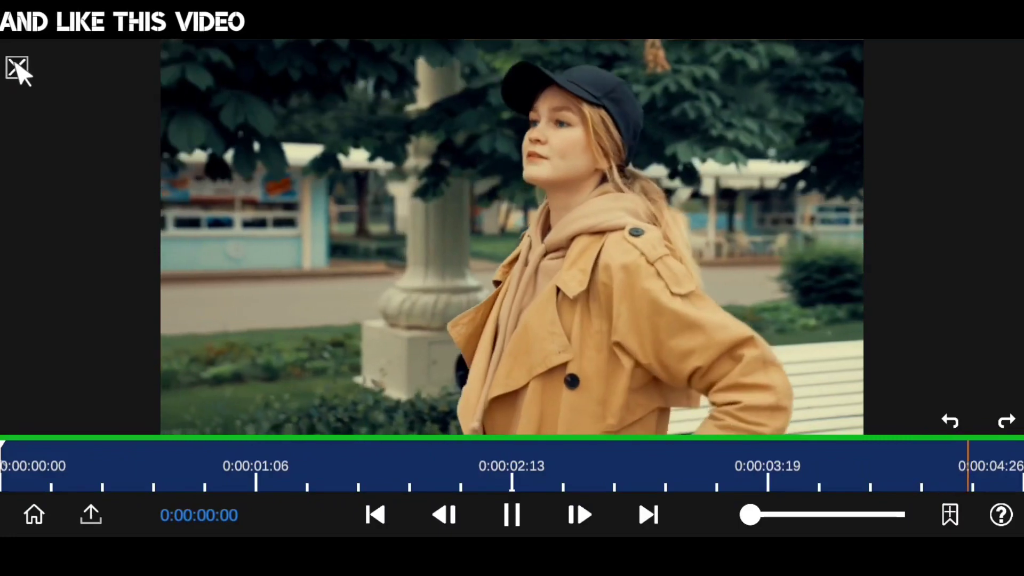
left_click(17, 68)
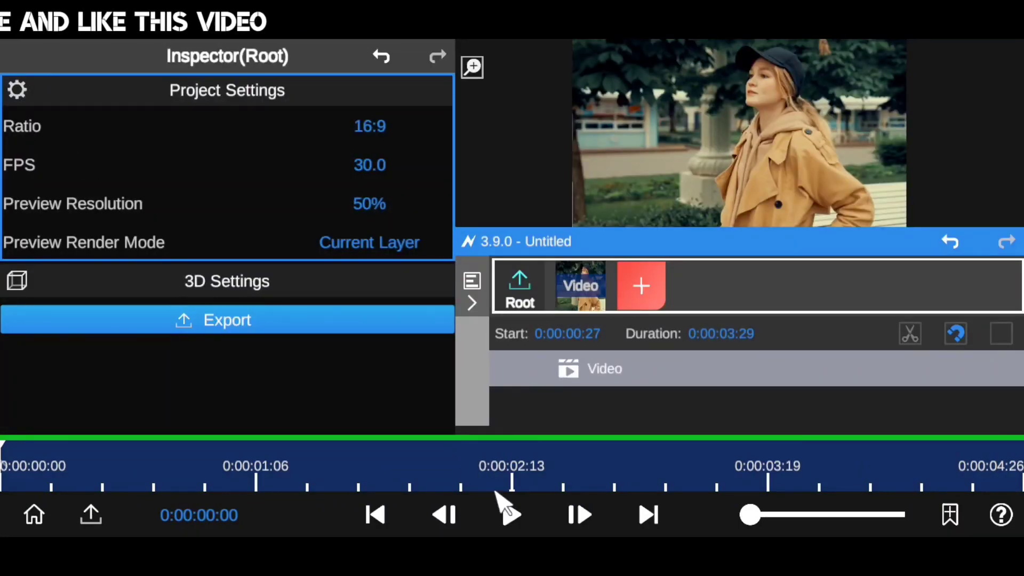
Enlarge the preview area and add a new Text layer over the video.
mouse_move(774, 228)
left_mouse_down()
mouse_move(766, 356)
mouse_move(728, 252)
left_mouse_up()
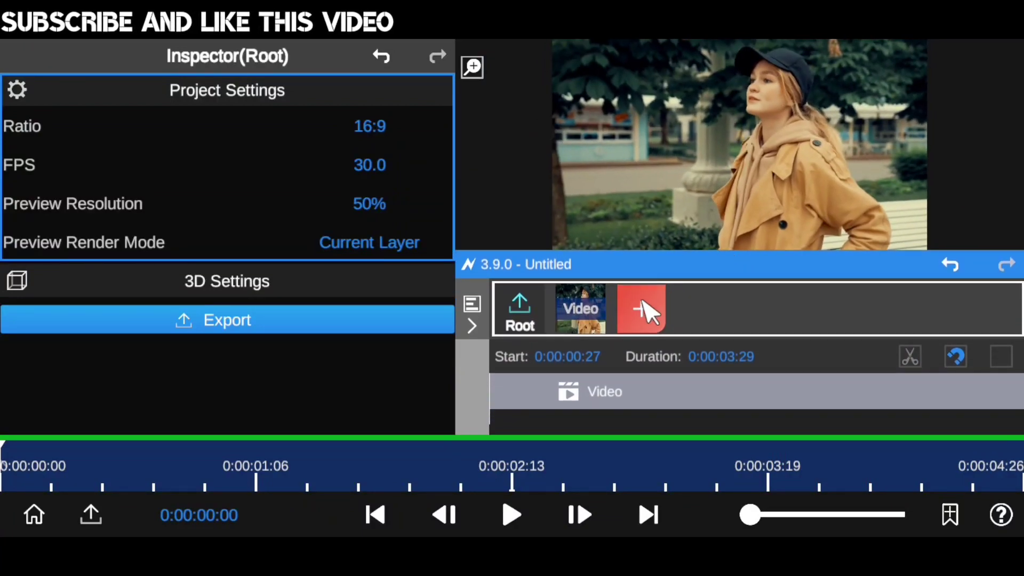
left_click(641, 302)
left_click(750, 181)
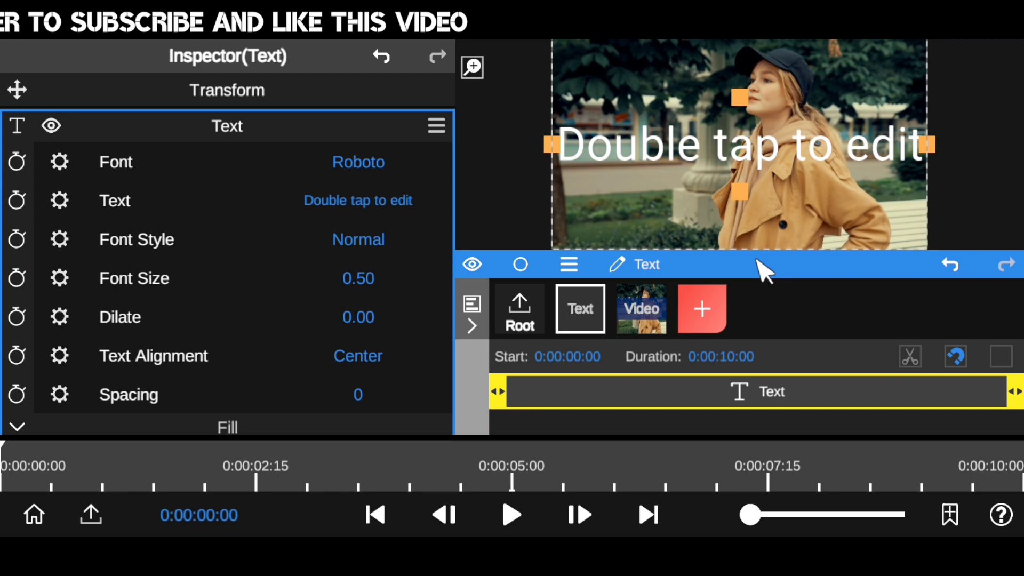
Replace the placeholder text with 'Meet Me At The' as the first line.
left_click_drag(760, 265, 766, 372)
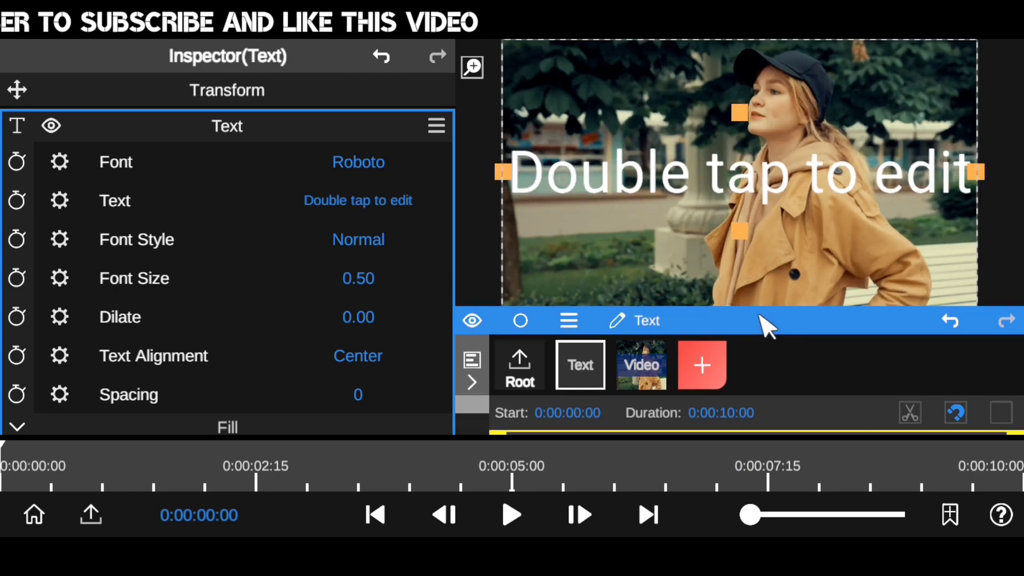
left_click(356, 205)
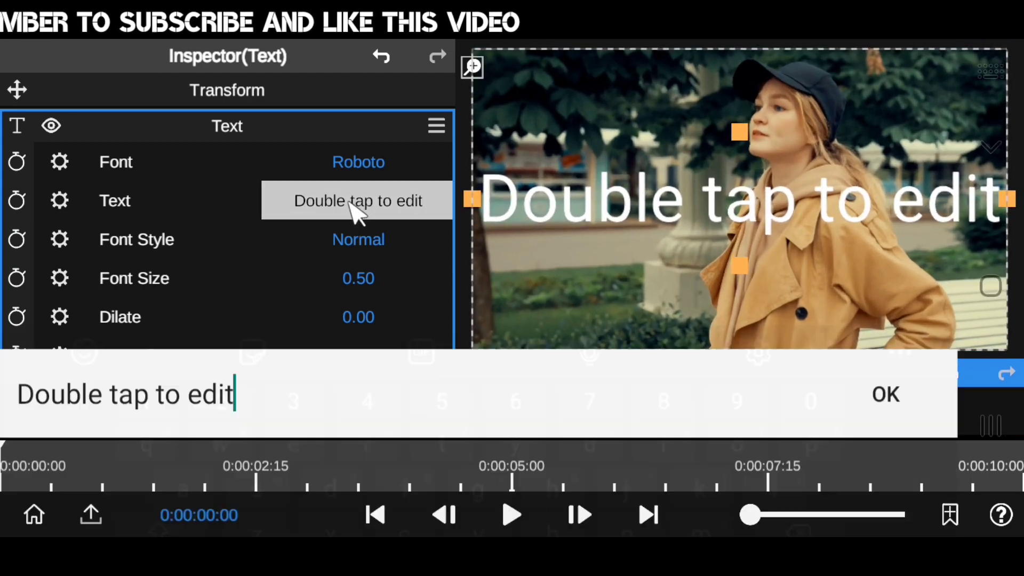
key("ctrl+a")
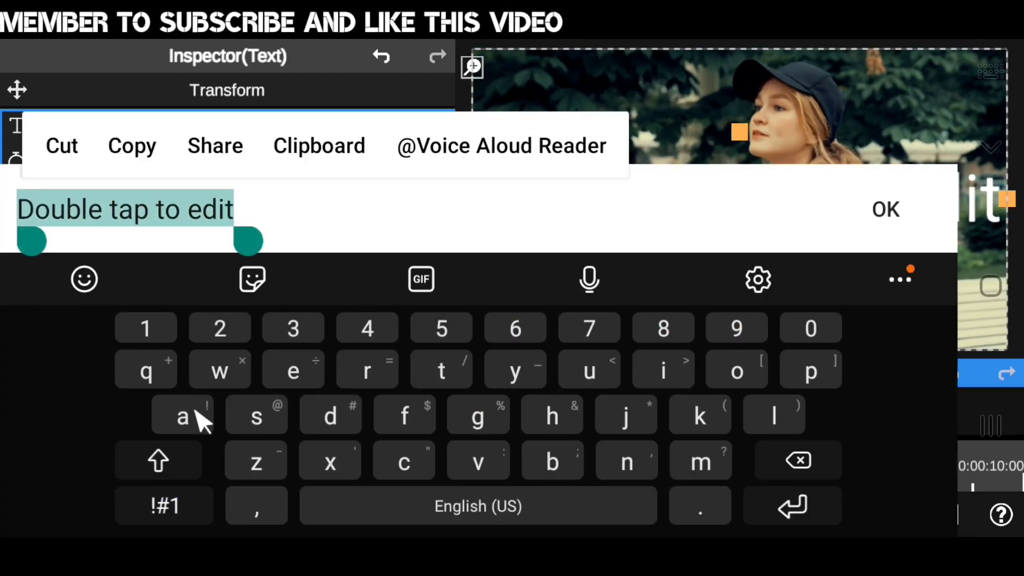
left_click(158, 460)
left_click(718, 472)
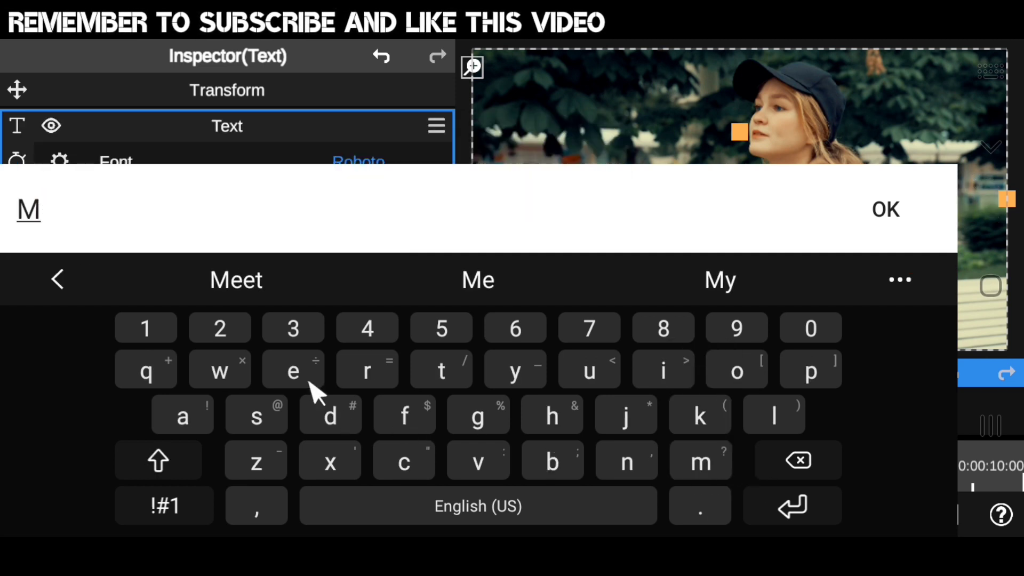
left_click(253, 293)
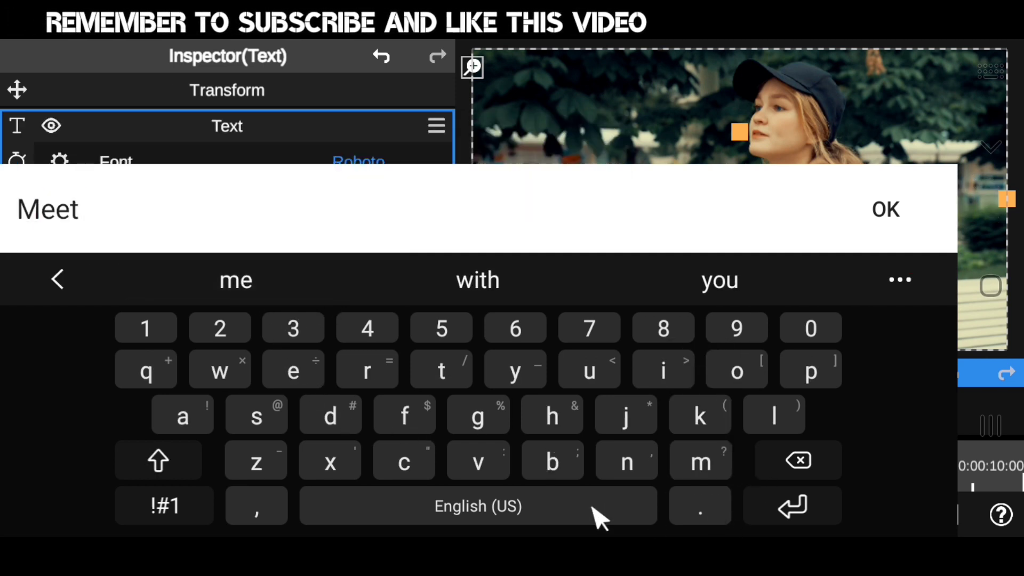
left_click(162, 462)
left_click(714, 458)
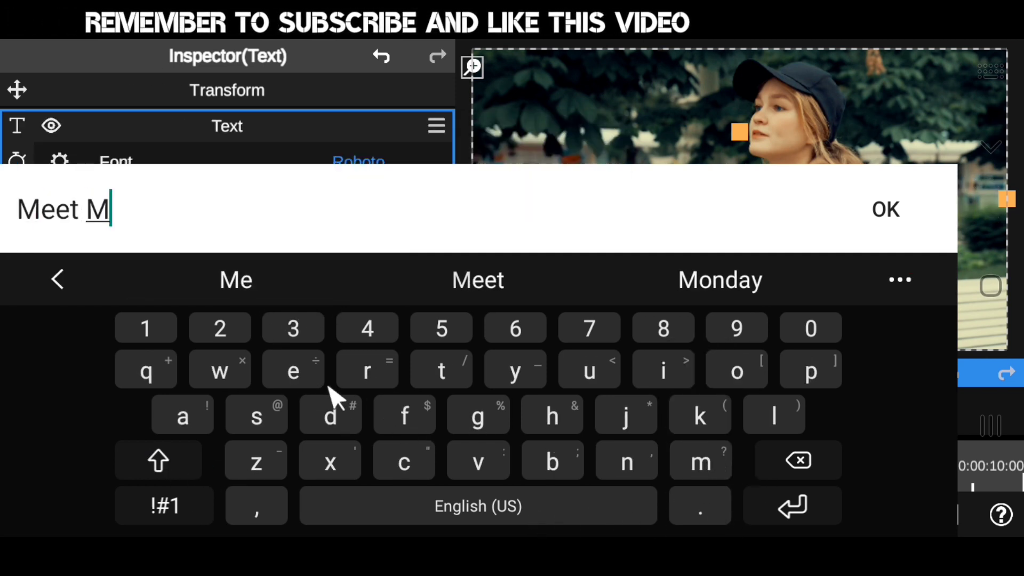
left_click(282, 370)
left_click(419, 504)
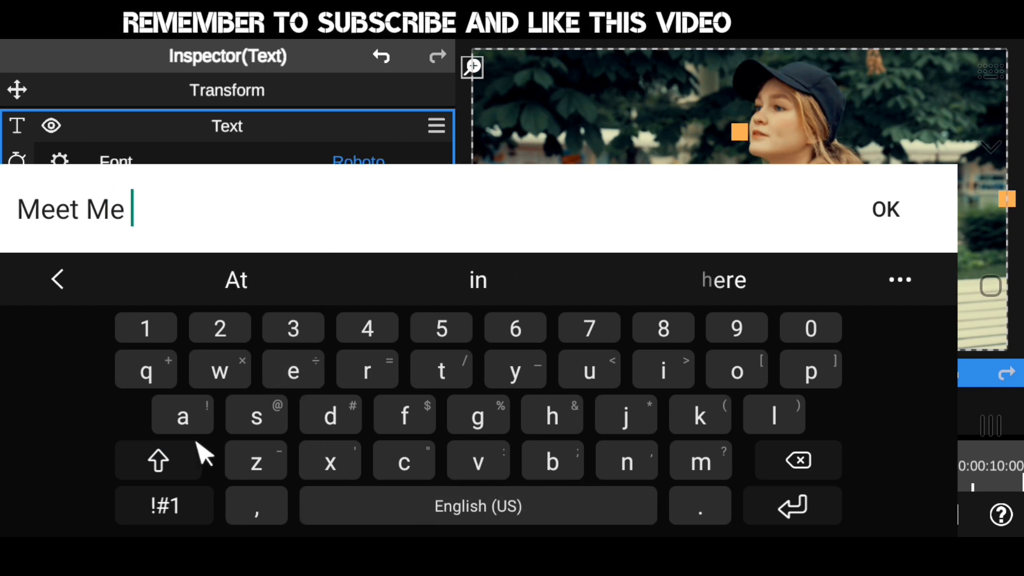
left_click(251, 291)
left_click(252, 285)
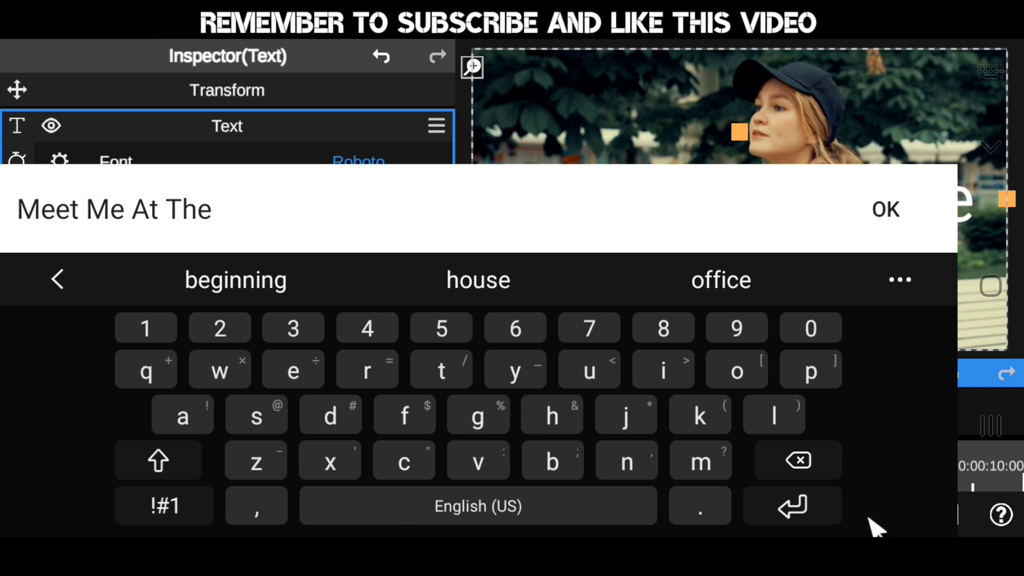
left_click(803, 514)
Type 'Café By 12pm' as the caption's second line.
left_click(160, 461)
left_click(384, 461)
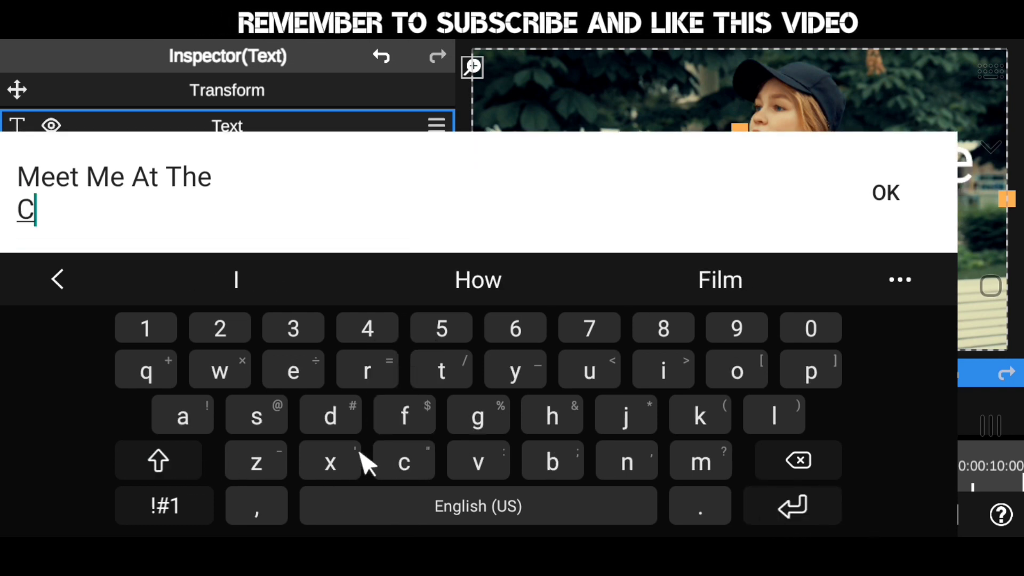
left_click(184, 419)
left_click(406, 418)
left_click(293, 373)
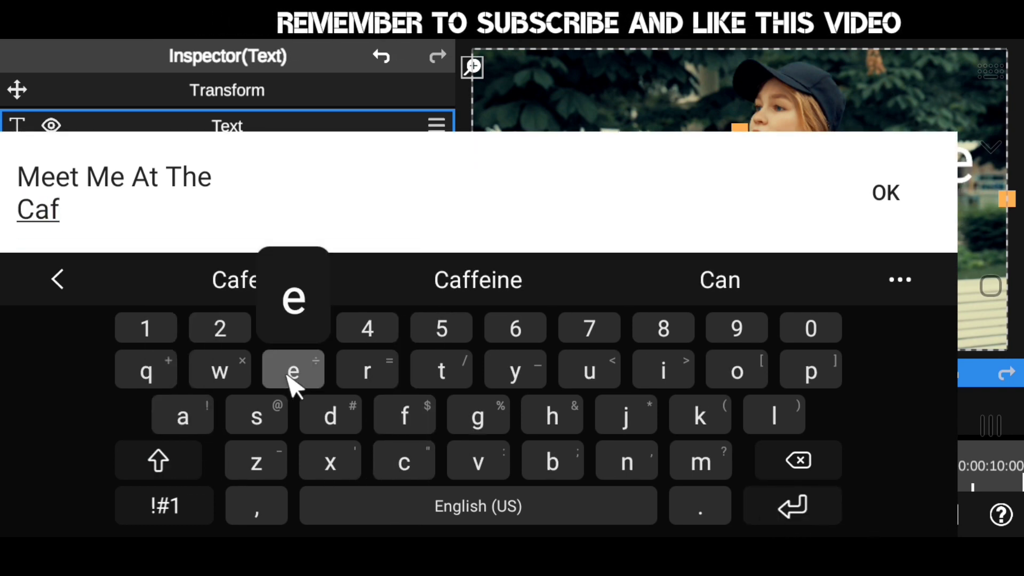
left_click(258, 293)
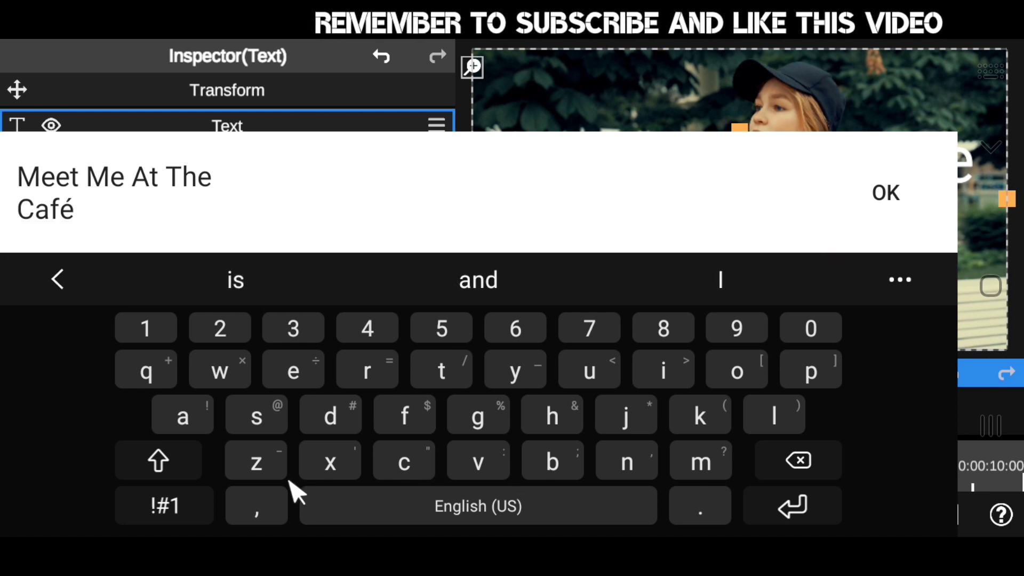
left_click(182, 476)
left_click(556, 463)
left_click(526, 380)
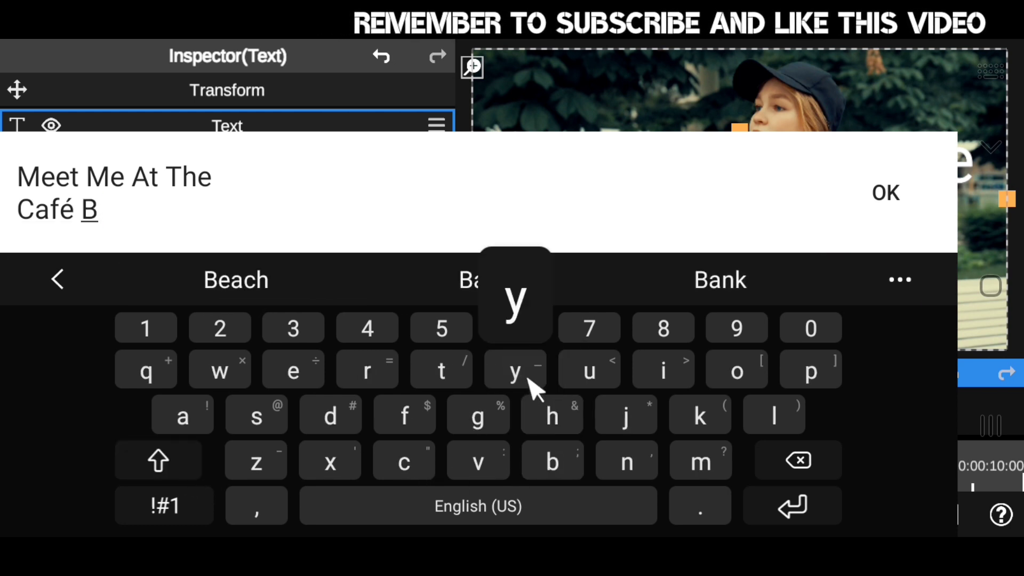
left_click(145, 332)
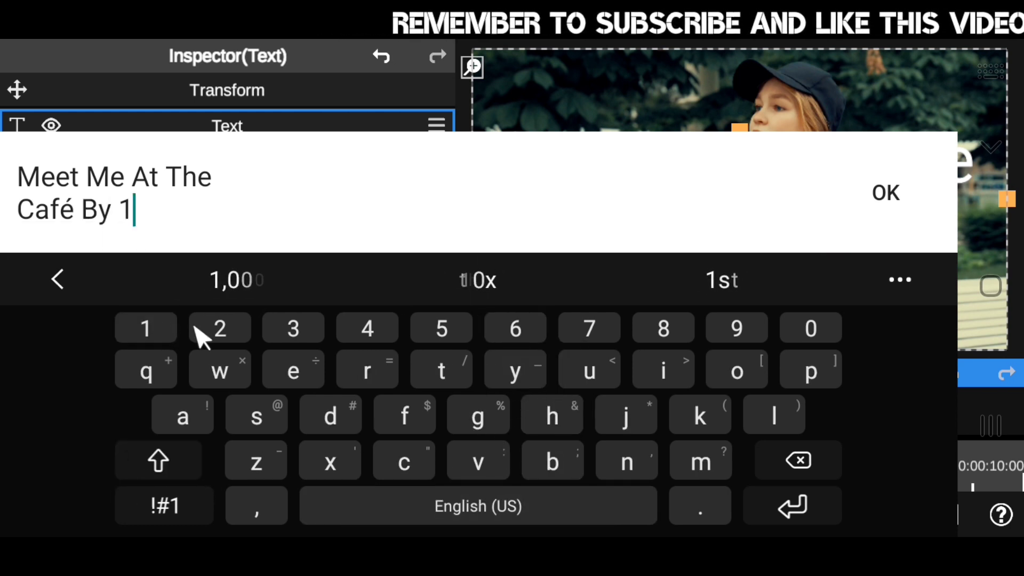
left_click(216, 330)
left_click(816, 376)
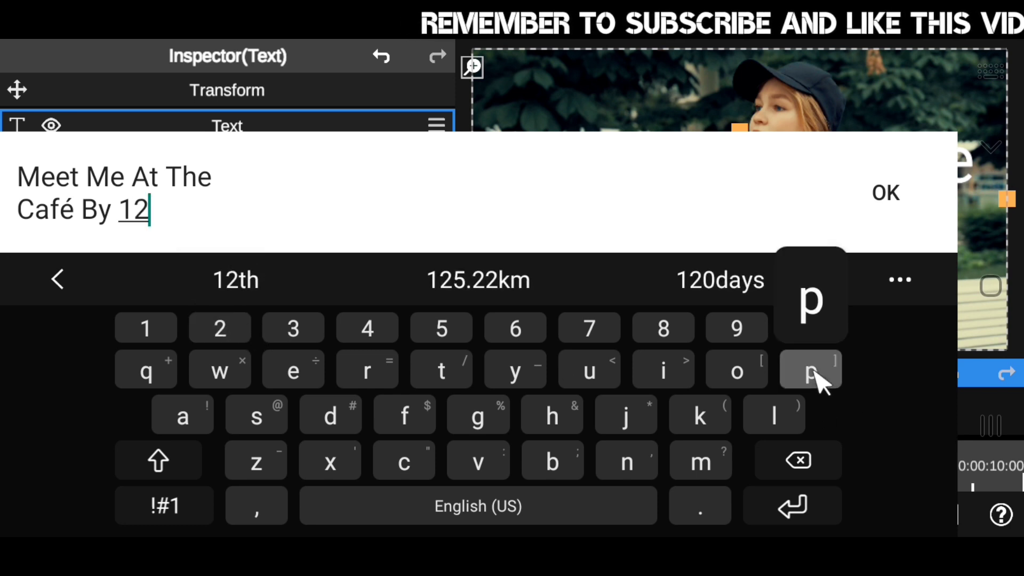
left_click(703, 467)
Confirm the caption text and try the custom script font msf:35571.ttf.
left_click(885, 193)
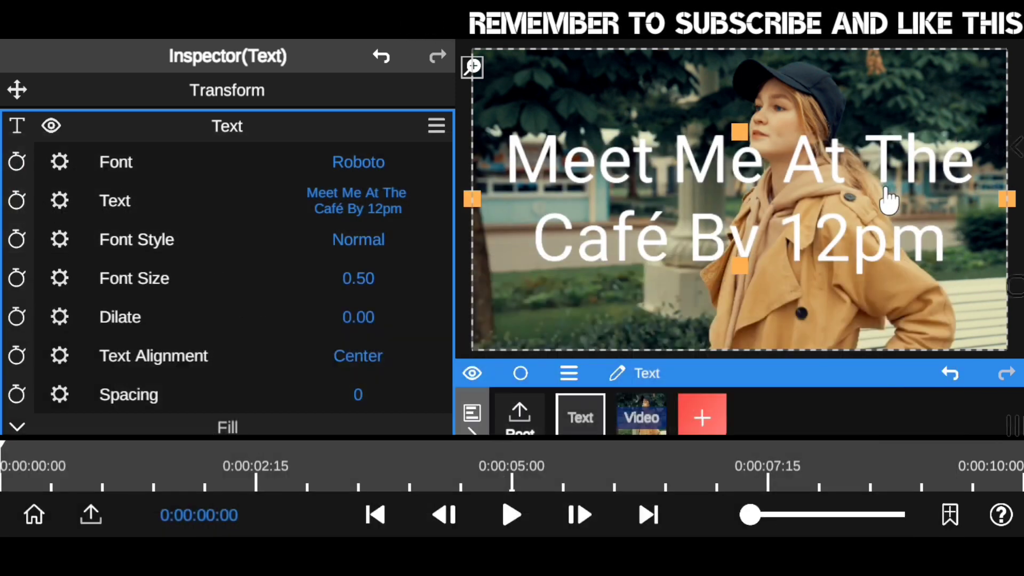
left_click(359, 163)
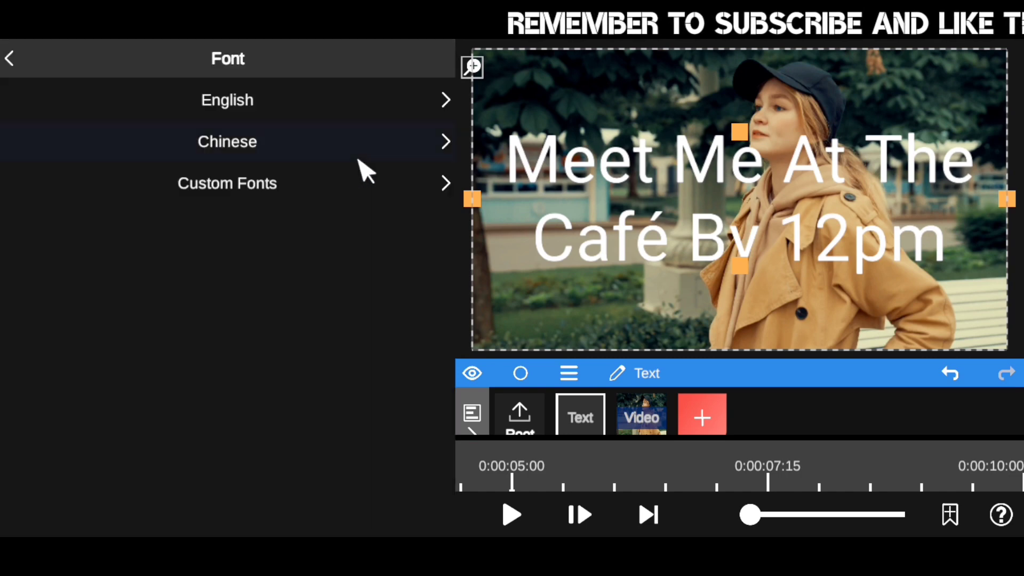
left_click(265, 195)
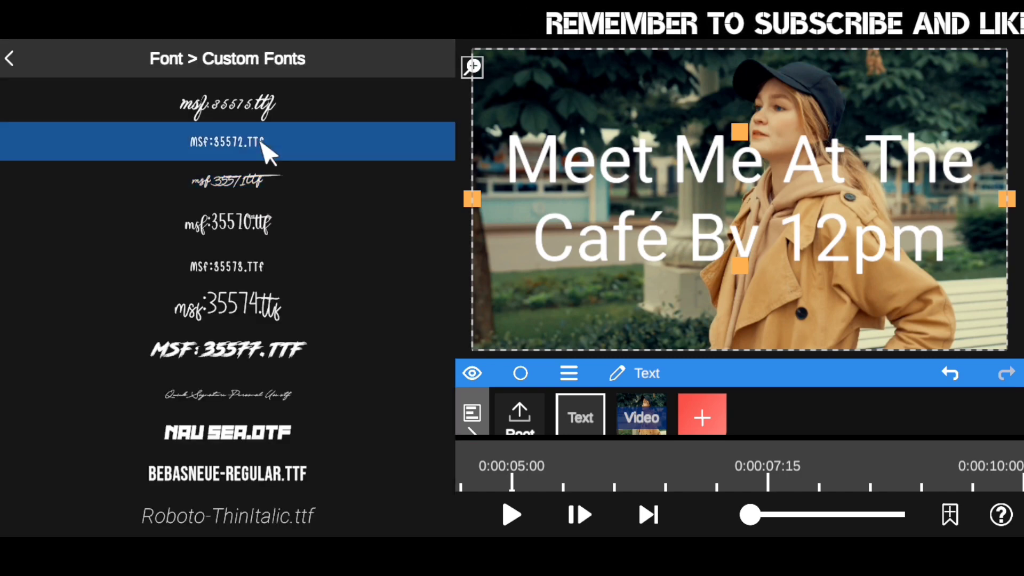
left_click(257, 184)
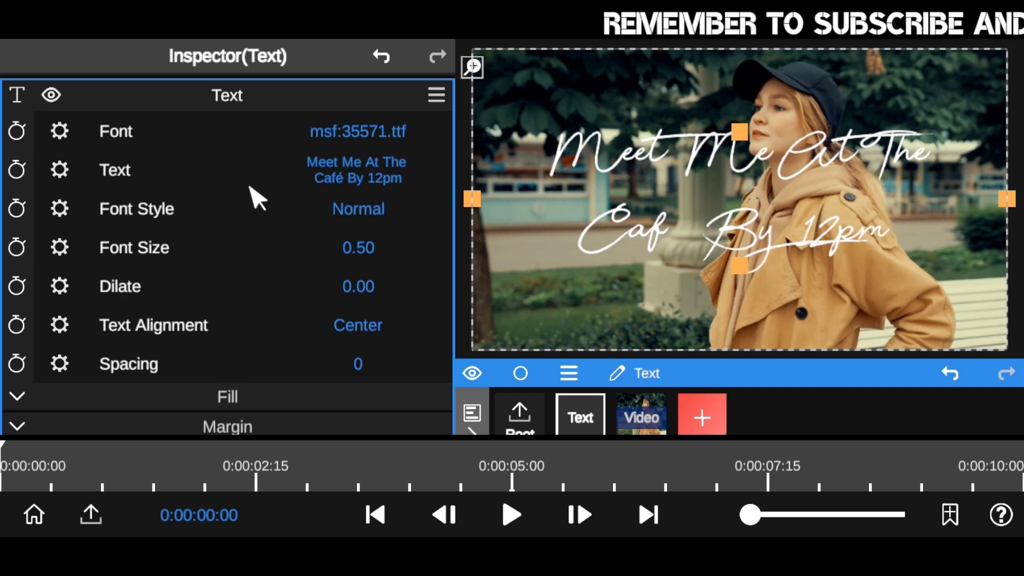
left_click(378, 132)
left_click(286, 181)
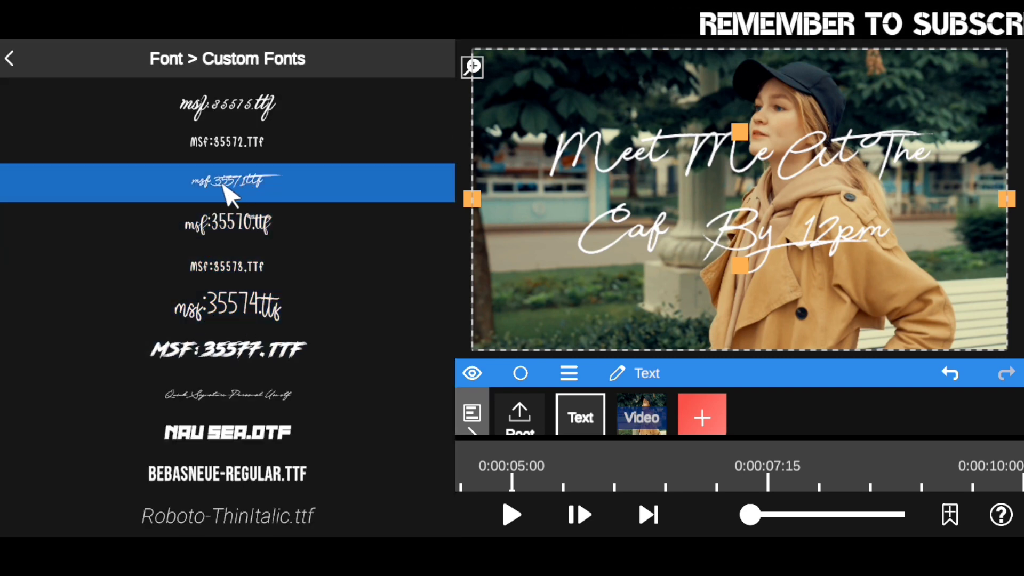
left_click(269, 182)
Try custom fonts msf:35575.ttf and msf:35574.ttf, then settle on msf:35570.ttf.
left_click(346, 139)
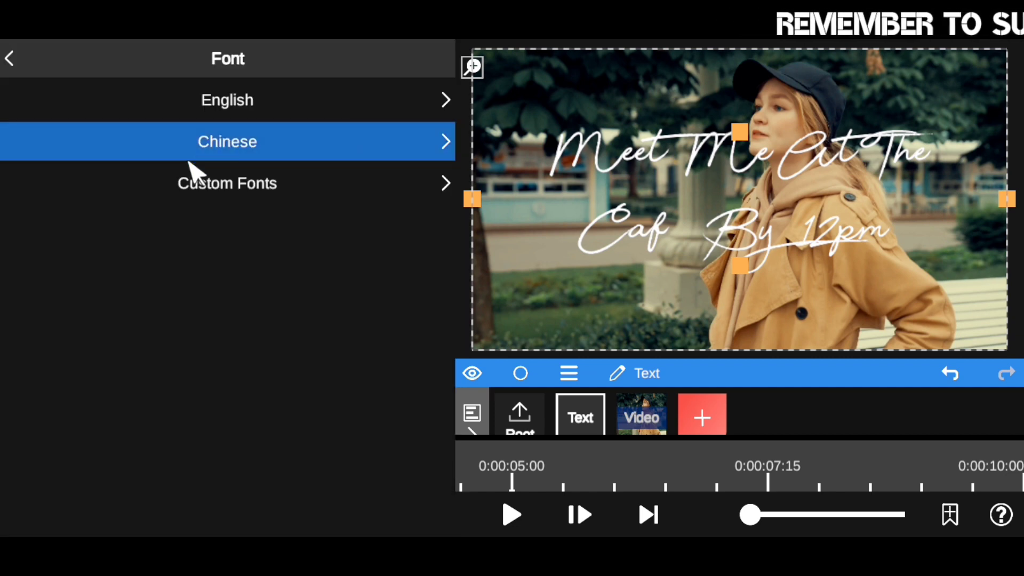
left_click(249, 177)
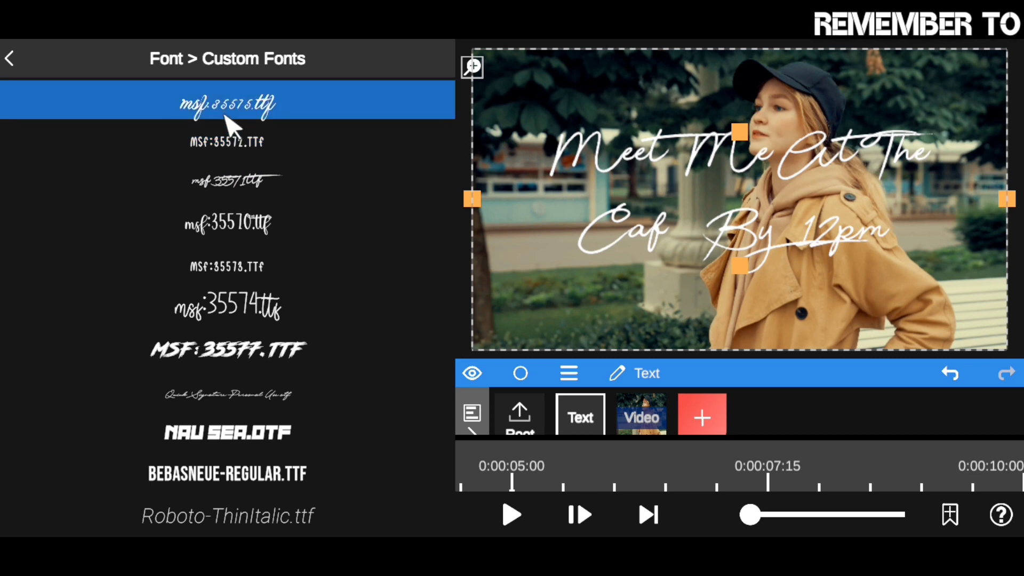
left_click(230, 126)
left_click(341, 124)
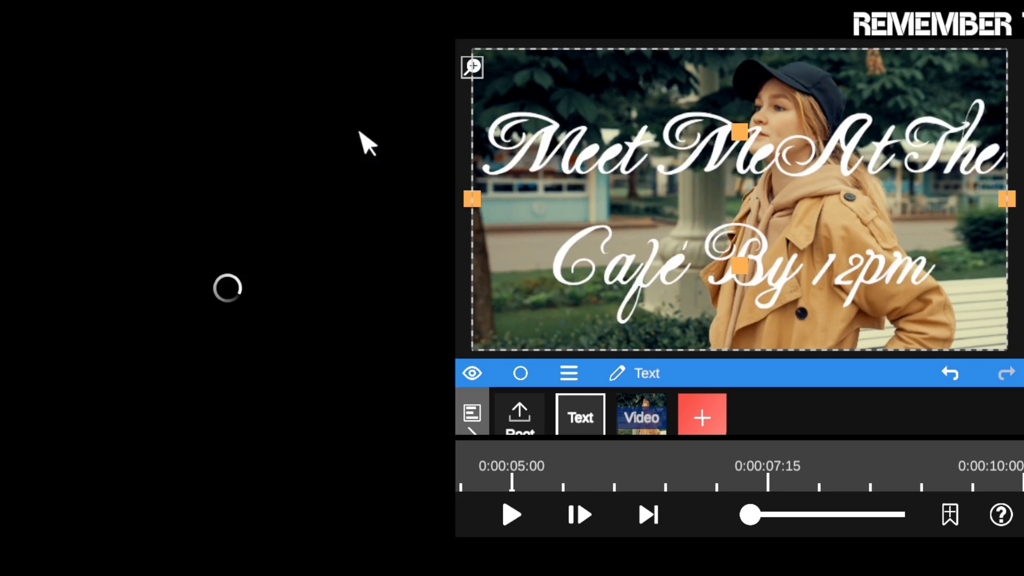
left_click(269, 187)
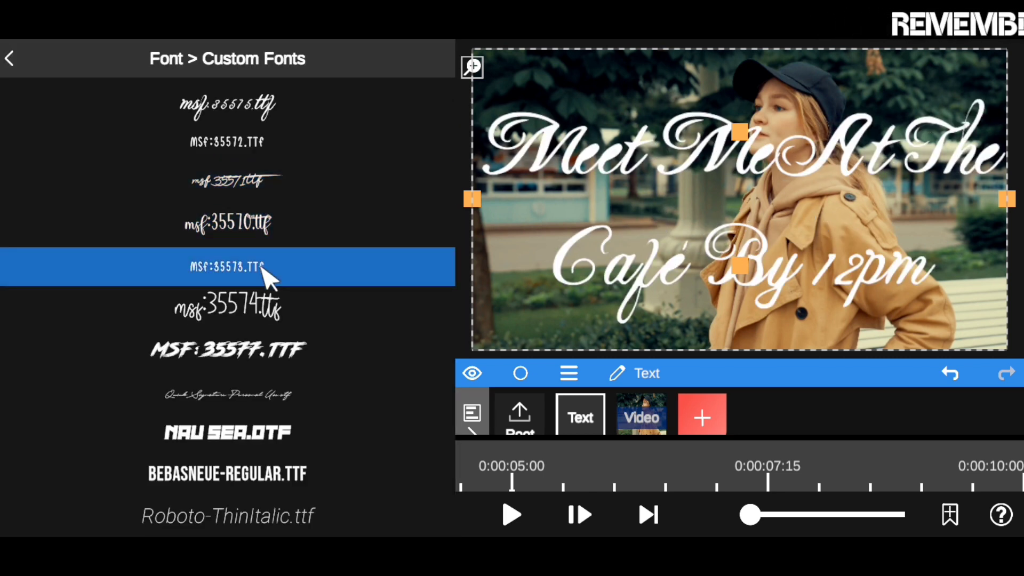
left_click(260, 310)
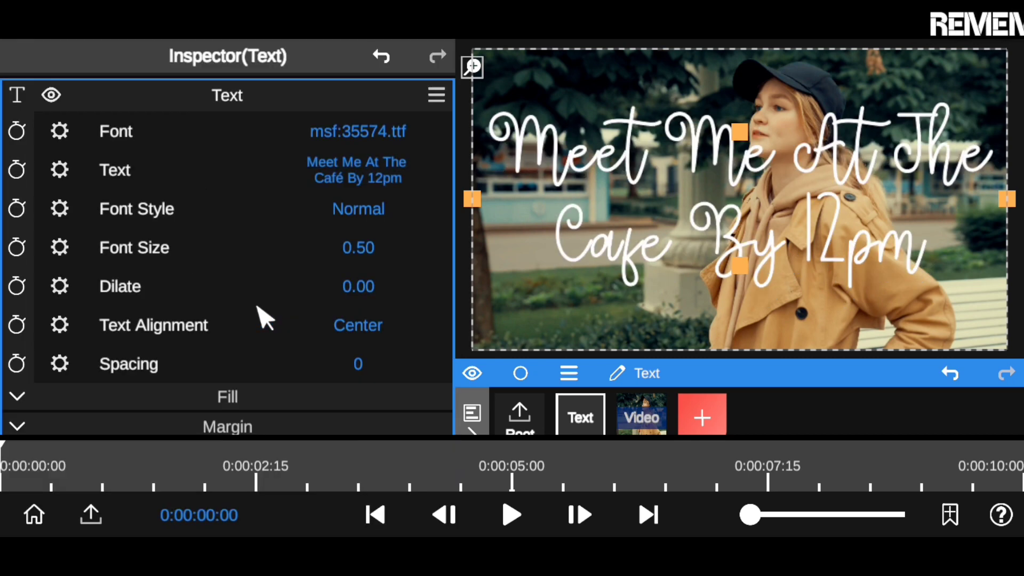
left_click(359, 134)
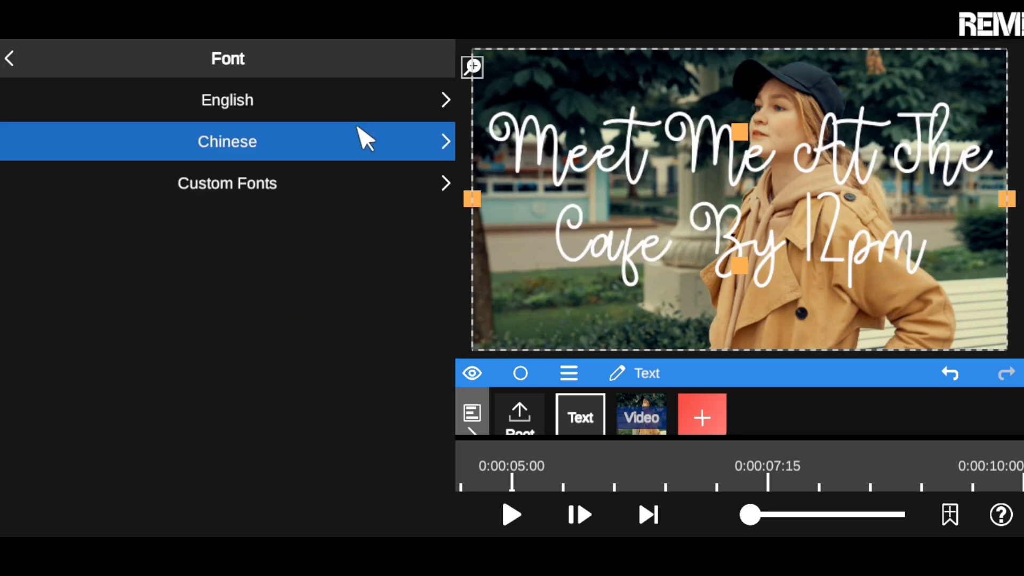
left_click(293, 195)
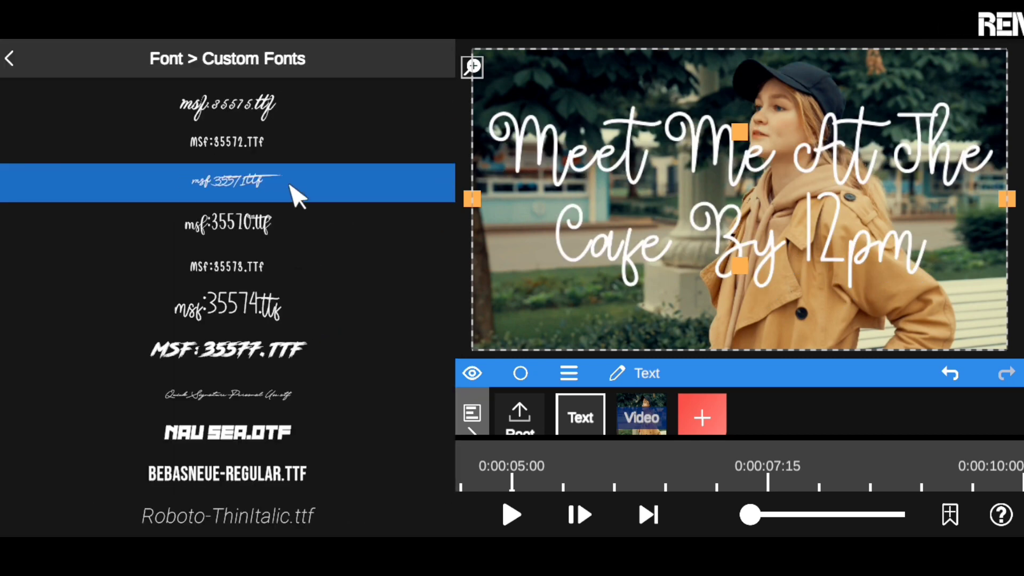
left_click(265, 235)
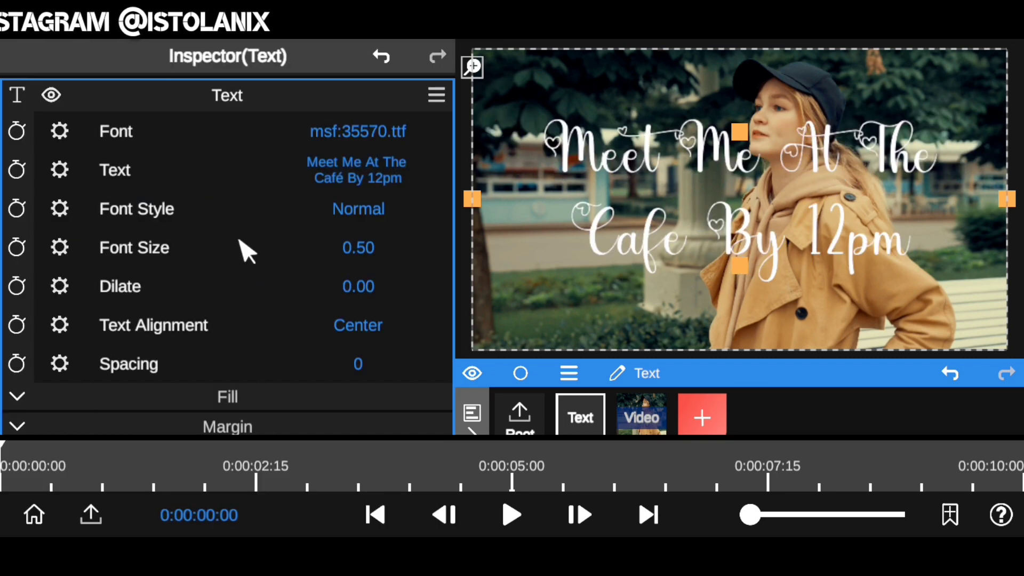
Make the caption bold and offset it with margins Left -1.6 and Top -0.2.
left_click_drag(358, 255, 366, 331)
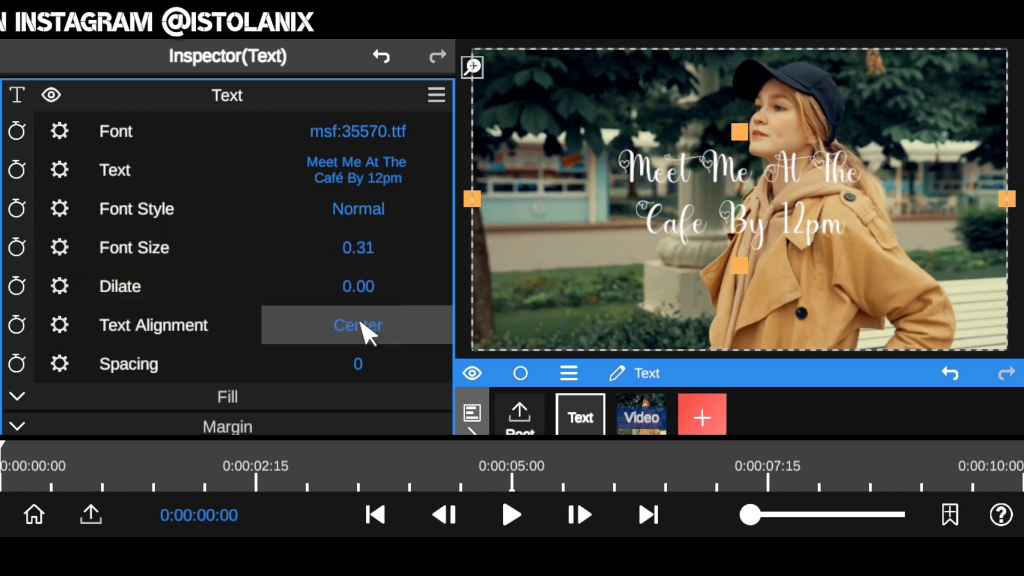
left_click(355, 221)
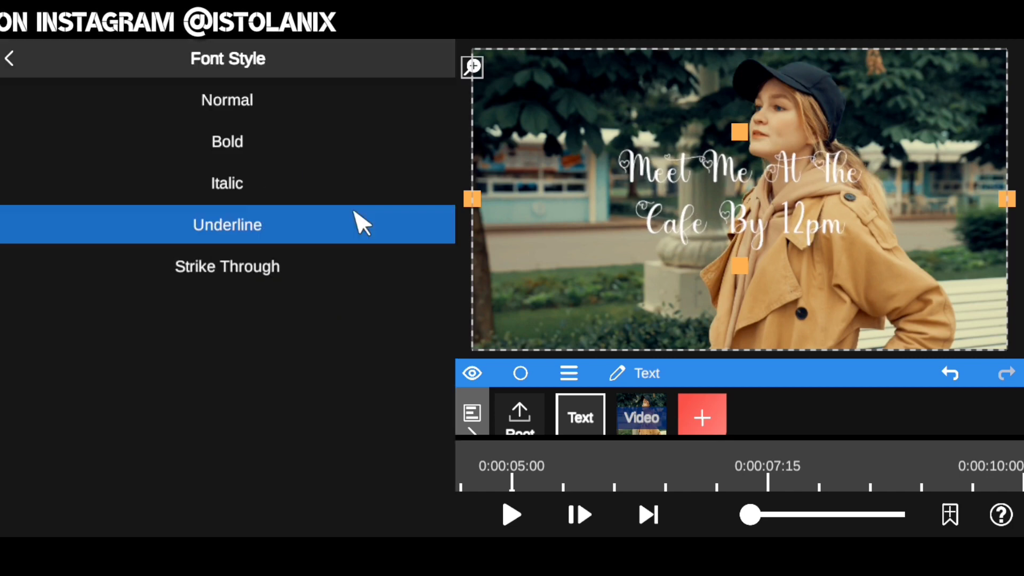
left_click(240, 143)
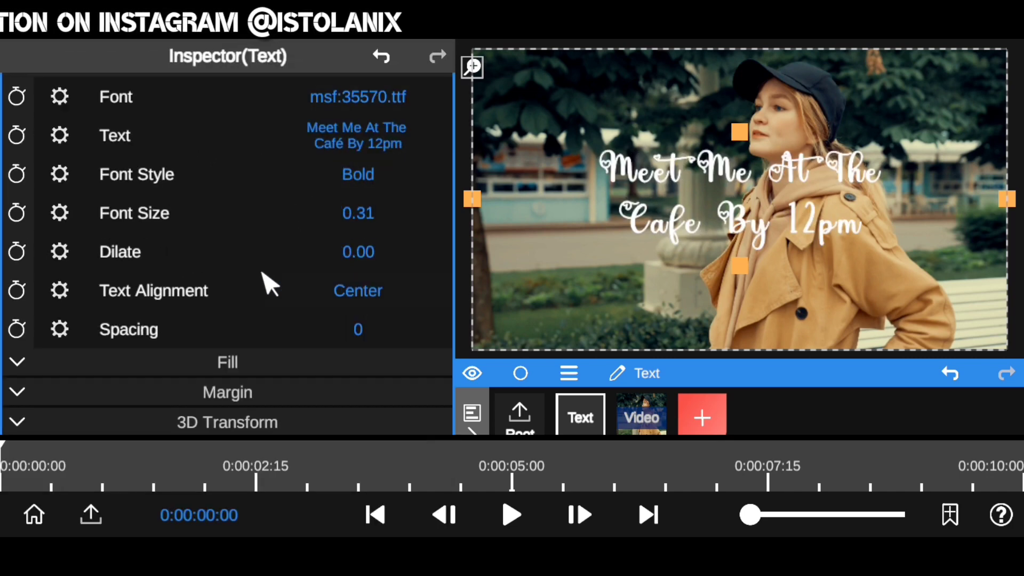
scroll(341, 320, "down", 3)
left_click(320, 312)
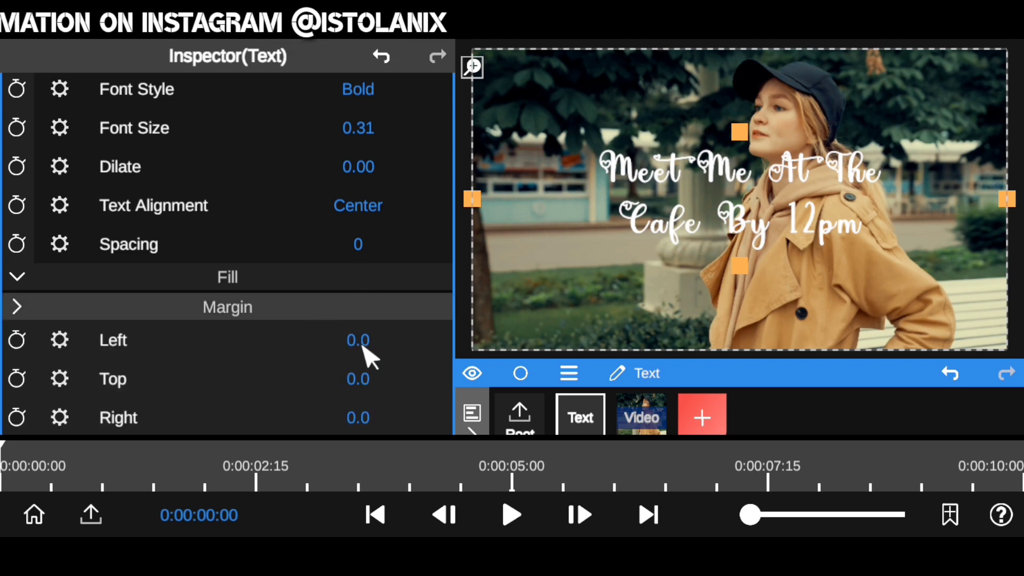
left_click_drag(352, 344, 275, 347)
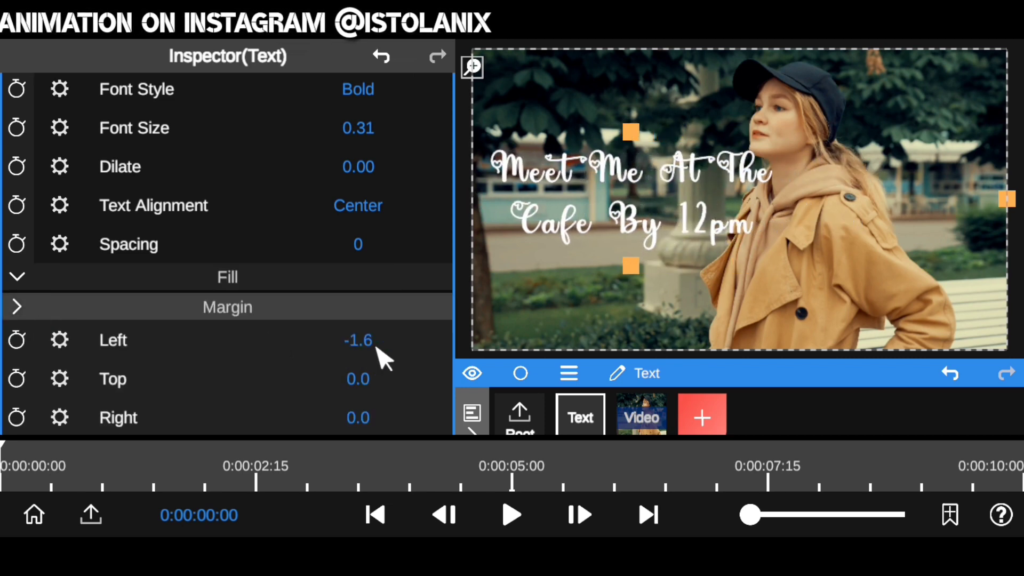
mouse_move(361, 384)
left_mouse_down()
mouse_move(343, 379)
mouse_move(352, 385)
left_mouse_up()
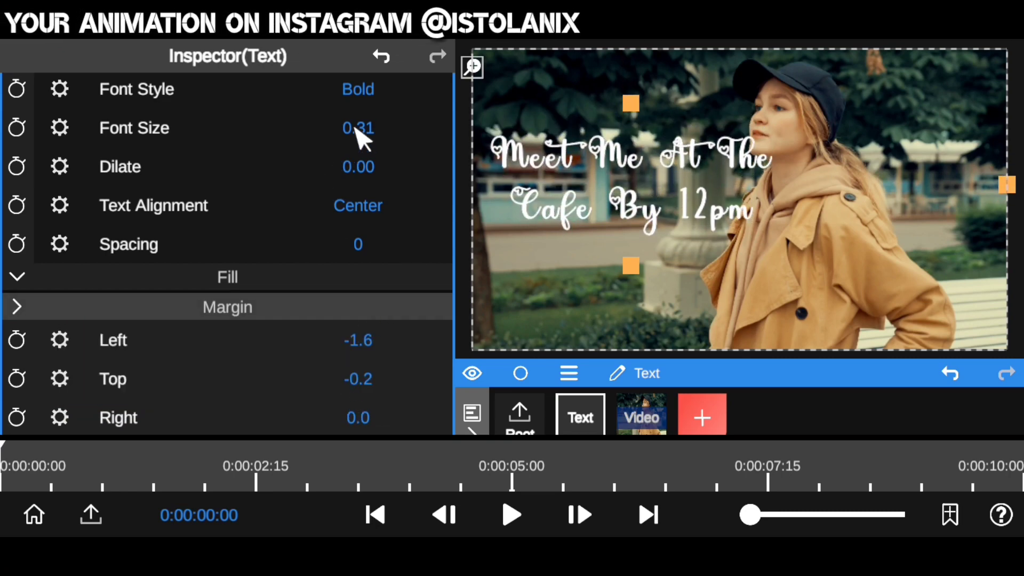
Set the caption's font size to 0.26.
scroll(258, 151, "up", 3)
left_click_drag(279, 210, 372, 219)
scroll(199, 282, "up", 2)
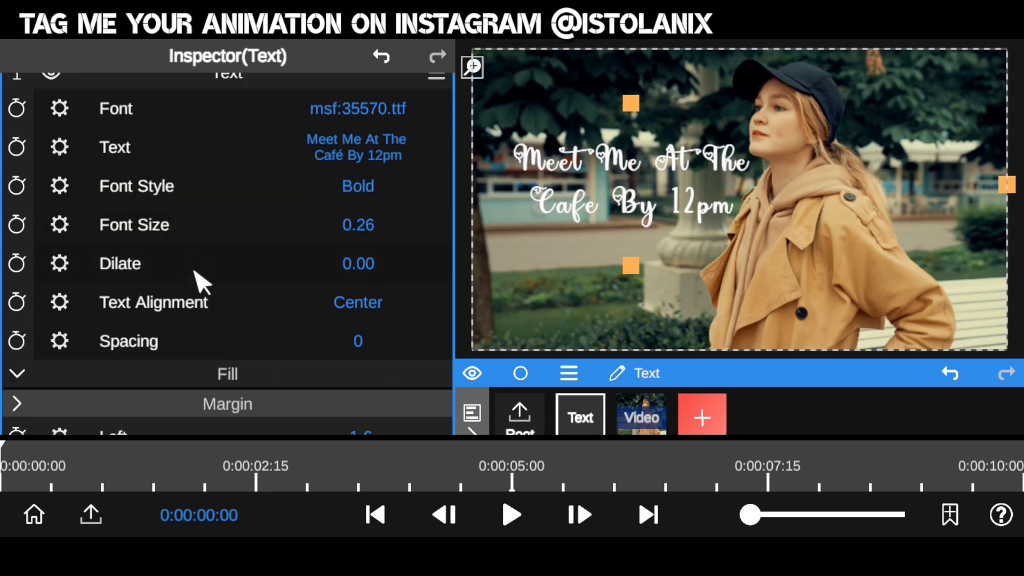
left_click_drag(258, 398, 258, 334)
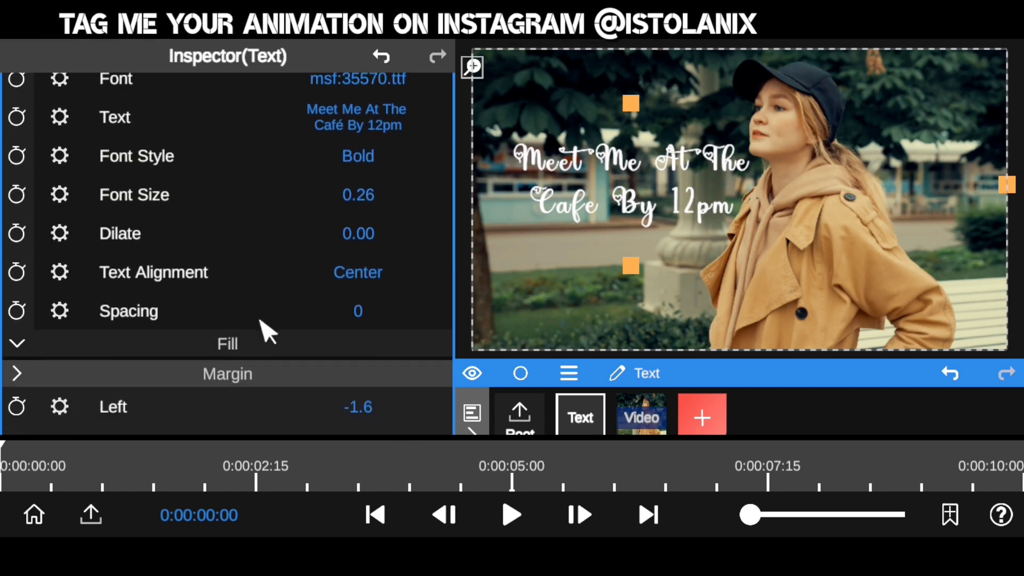
left_click(259, 339)
left_click(298, 376)
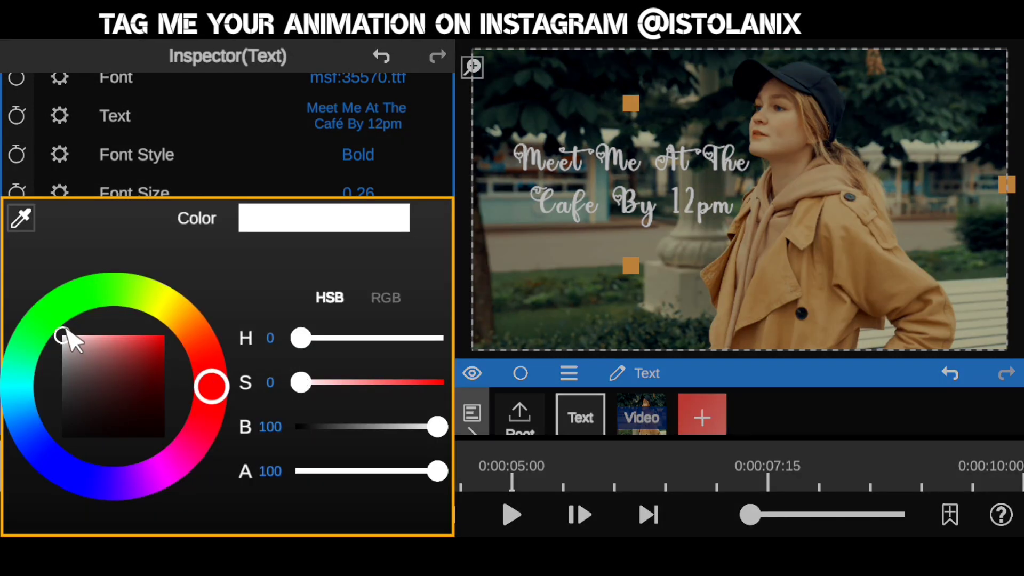
left_click_drag(68, 334, 122, 334)
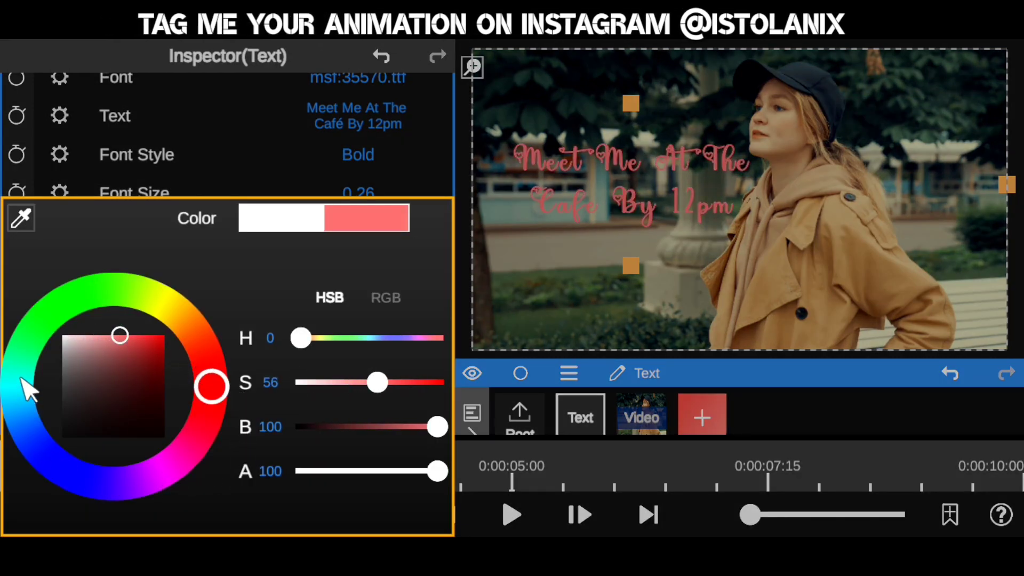
left_click_drag(219, 427, 190, 447)
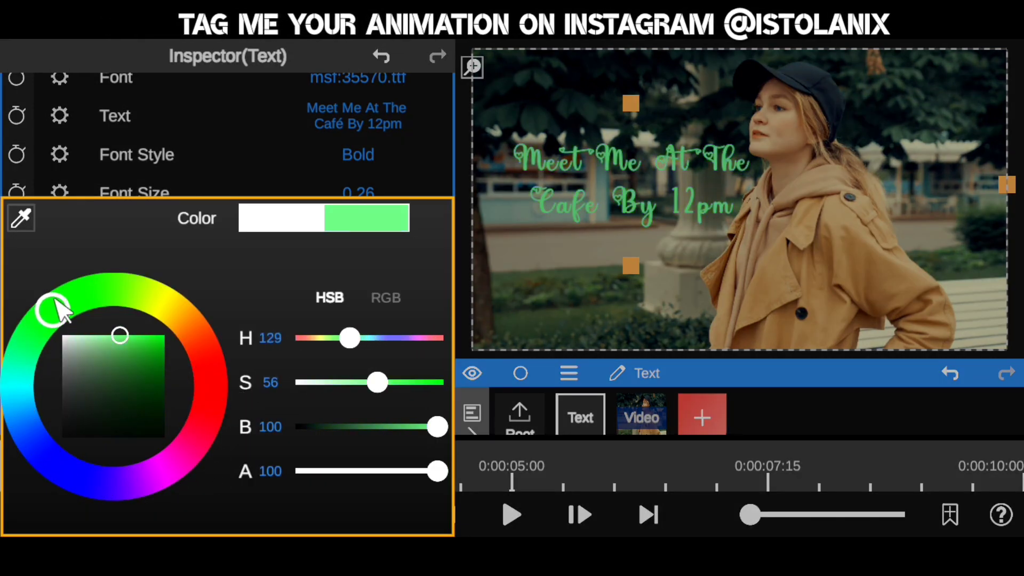
left_click_drag(120, 335, 62, 335)
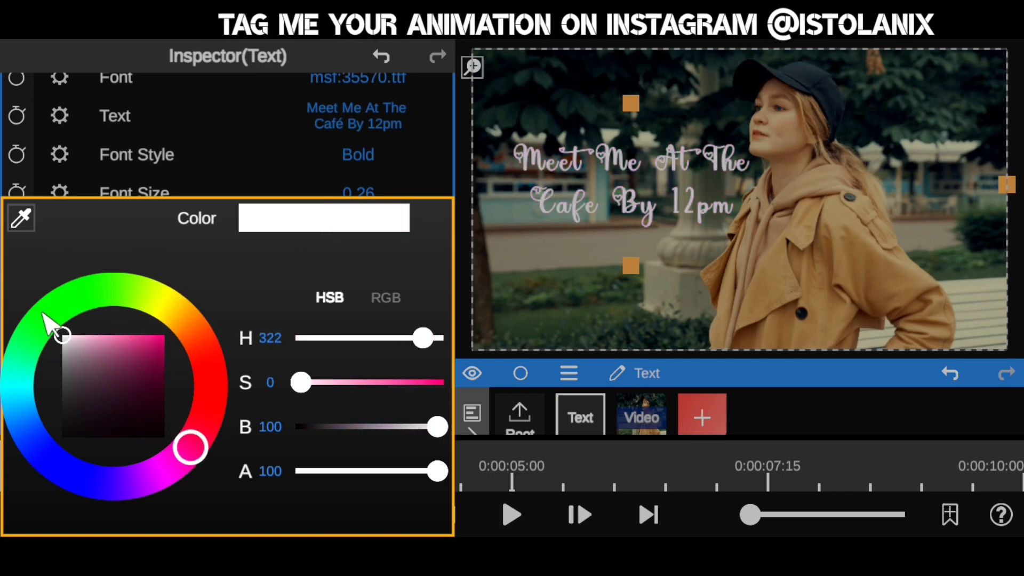
left_click(224, 152)
mouse_move(256, 401)
left_mouse_down()
mouse_move(269, 258)
mouse_move(183, 311)
left_mouse_up()
left_click(173, 318)
mouse_move(208, 344)
left_mouse_down()
mouse_move(206, 228)
mouse_move(208, 356)
left_mouse_up()
mouse_move(802, 387)
left_mouse_down()
mouse_move(792, 427)
mouse_move(798, 404)
left_mouse_up()
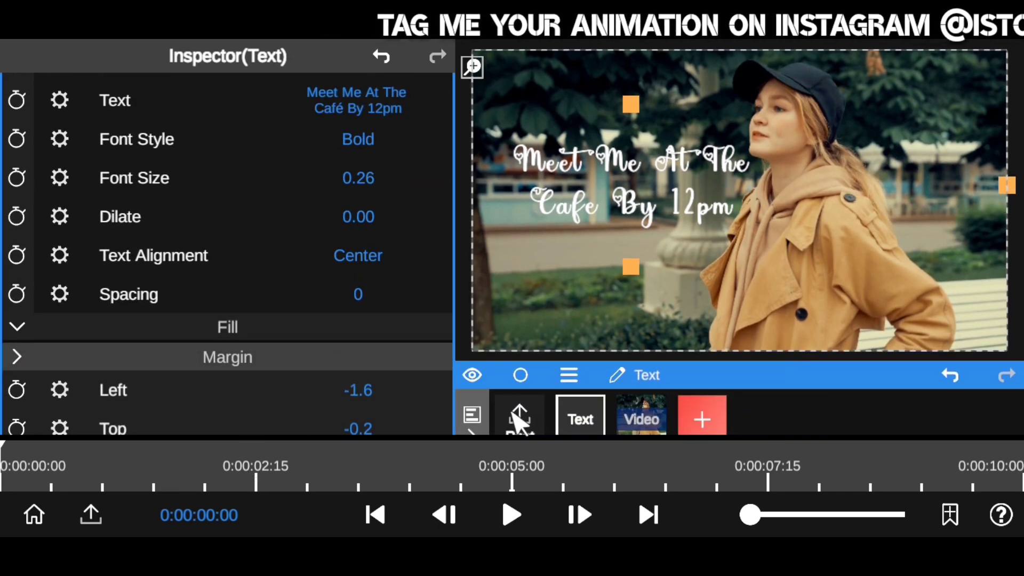
Show the root settings (16:9, 30 fps) and preview the animation, ending at the first frame.
left_click(519, 418)
left_click(517, 512)
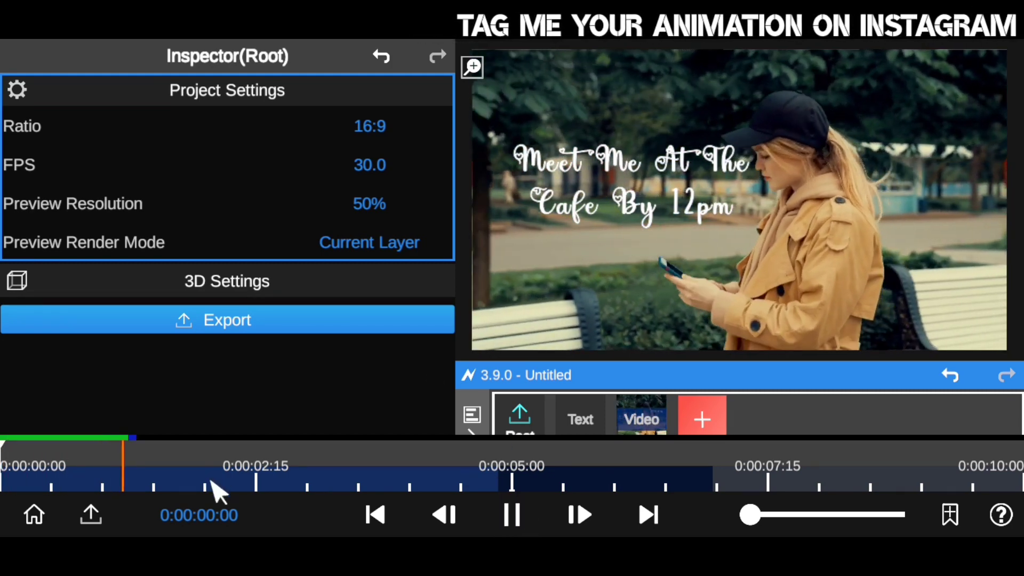
key("space")
left_click(509, 513)
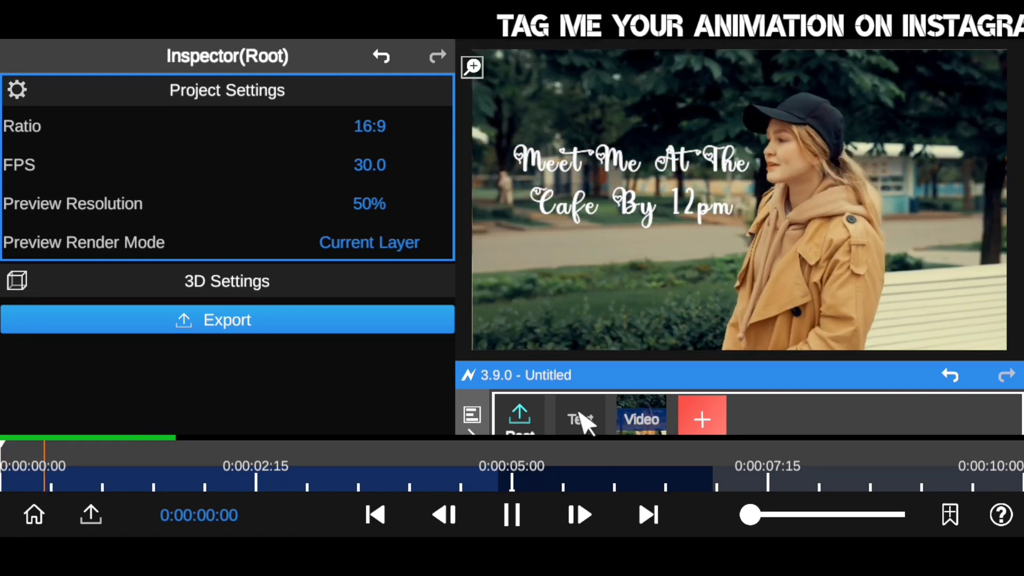
left_click(16, 469)
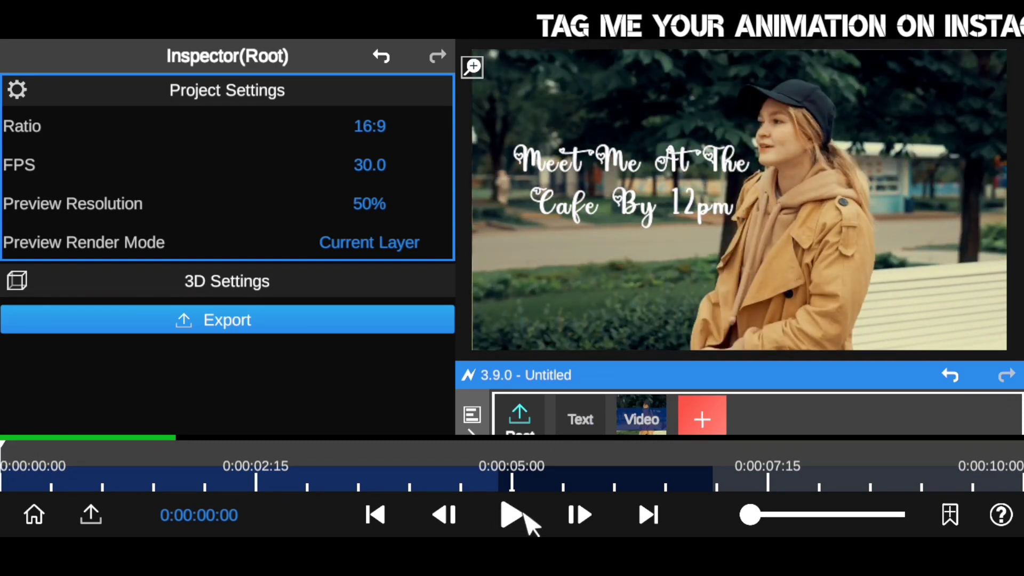
Select the Text layer and enlarge the caption to font size 0.28.
left_click(585, 421)
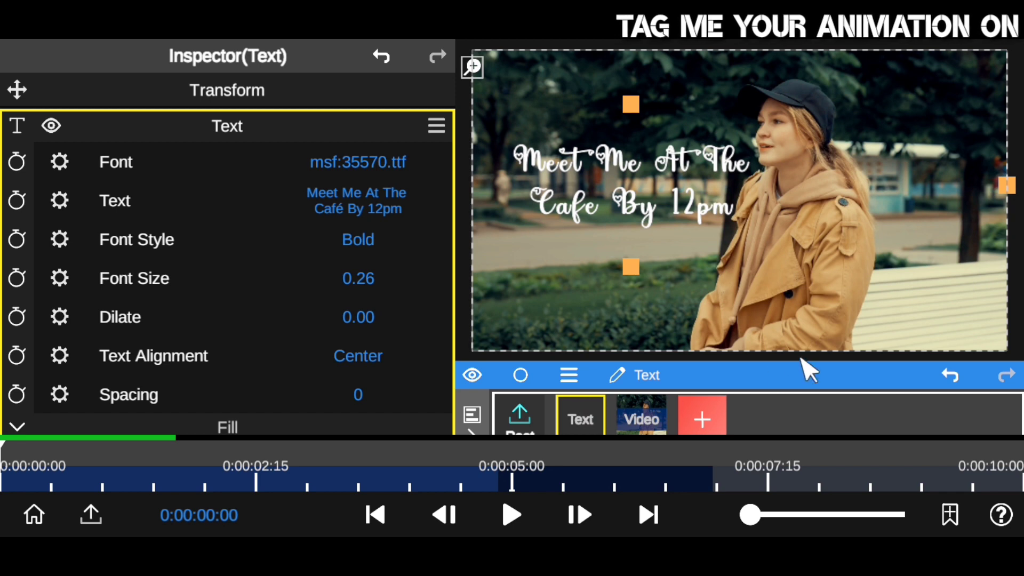
left_click_drag(802, 360, 768, 317)
left_click_drag(184, 333, 203, 266)
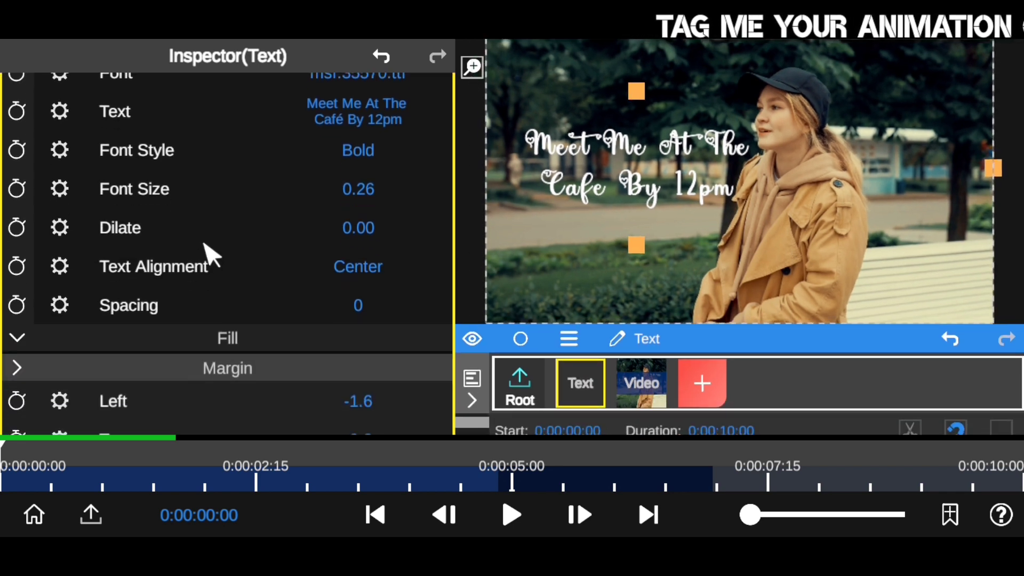
left_click_drag(372, 208, 367, 195)
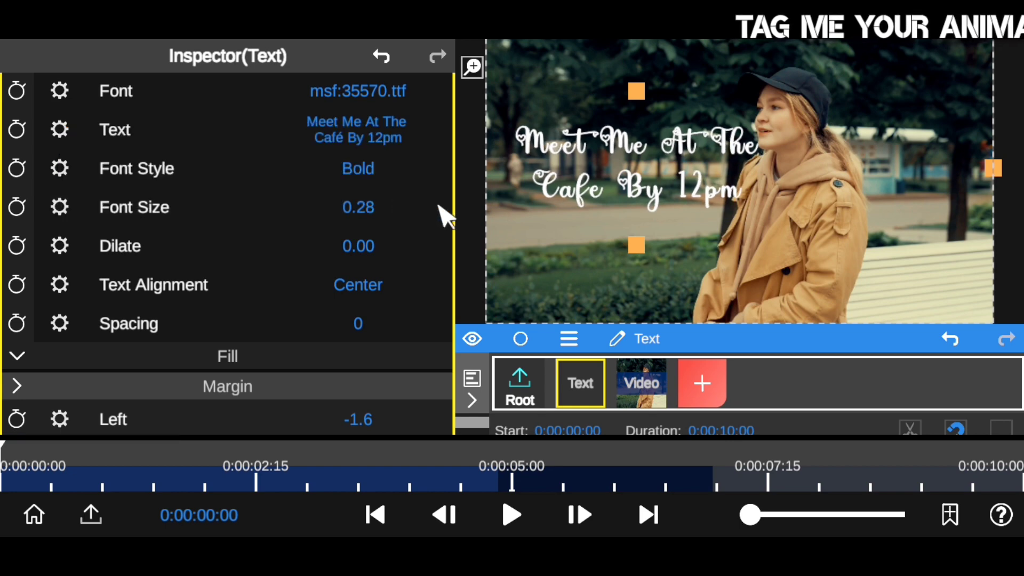
Trim the text clip to 0:00:06:29 to match the video's length.
left_click_drag(868, 344, 875, 397)
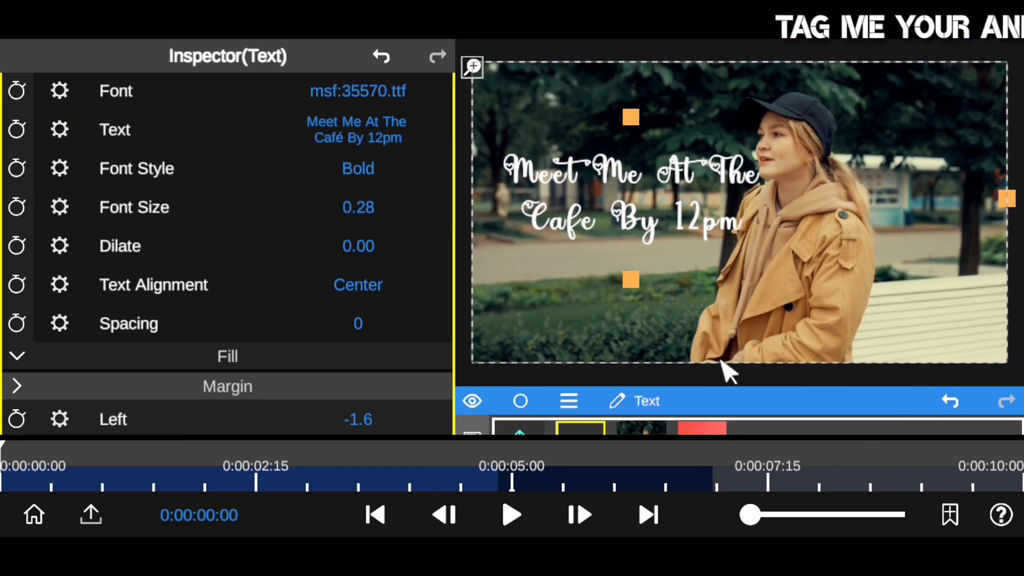
mouse_move(800, 392)
left_mouse_down()
mouse_move(806, 262)
mouse_move(779, 233)
left_mouse_up()
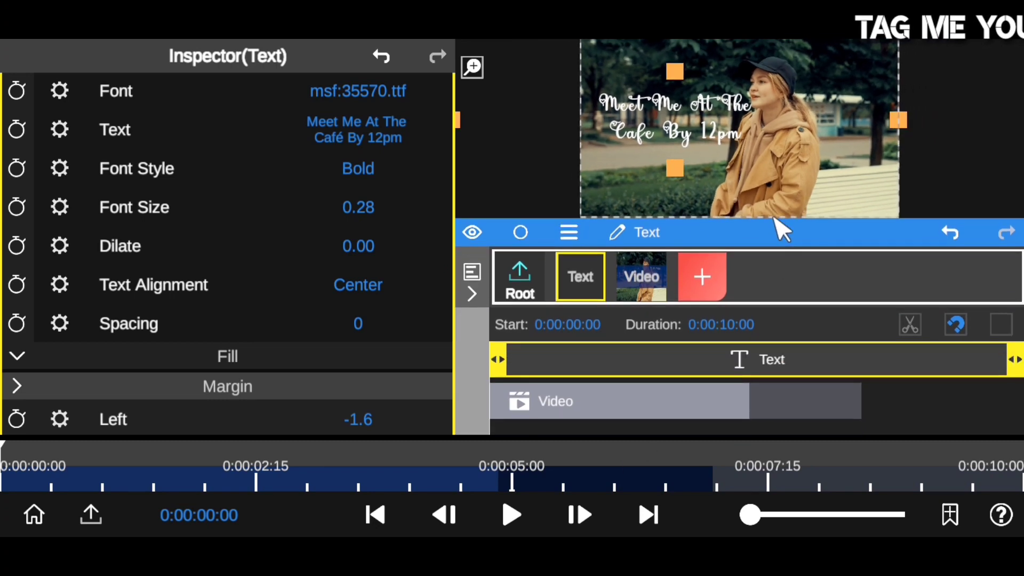
left_click(739, 404)
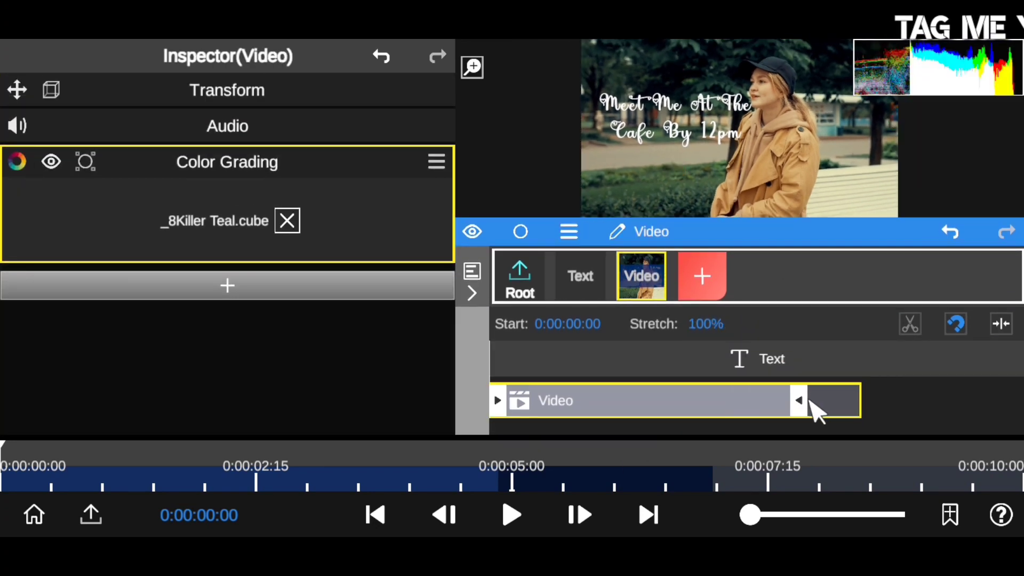
left_click(844, 360)
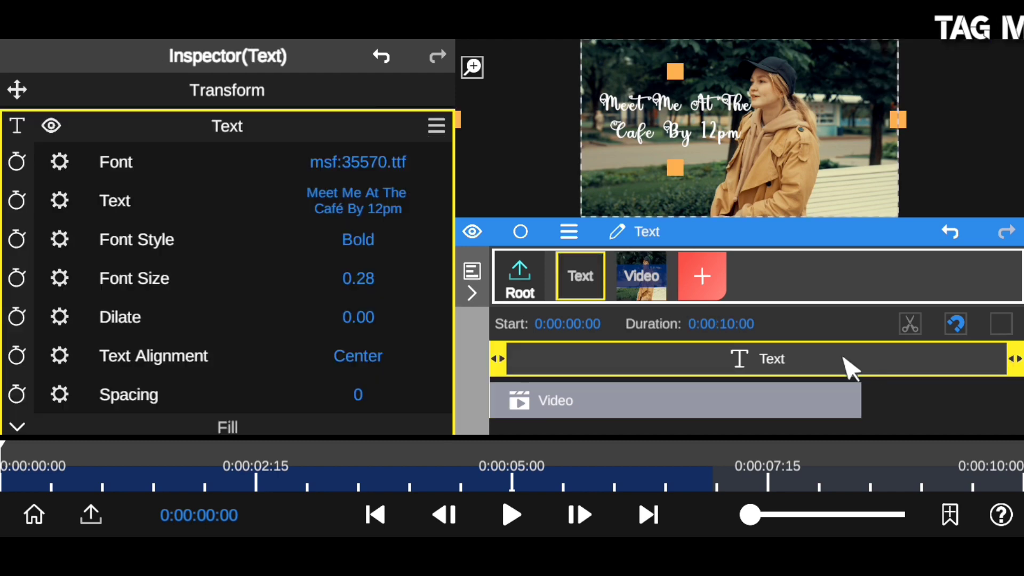
left_click_drag(1002, 367, 862, 377)
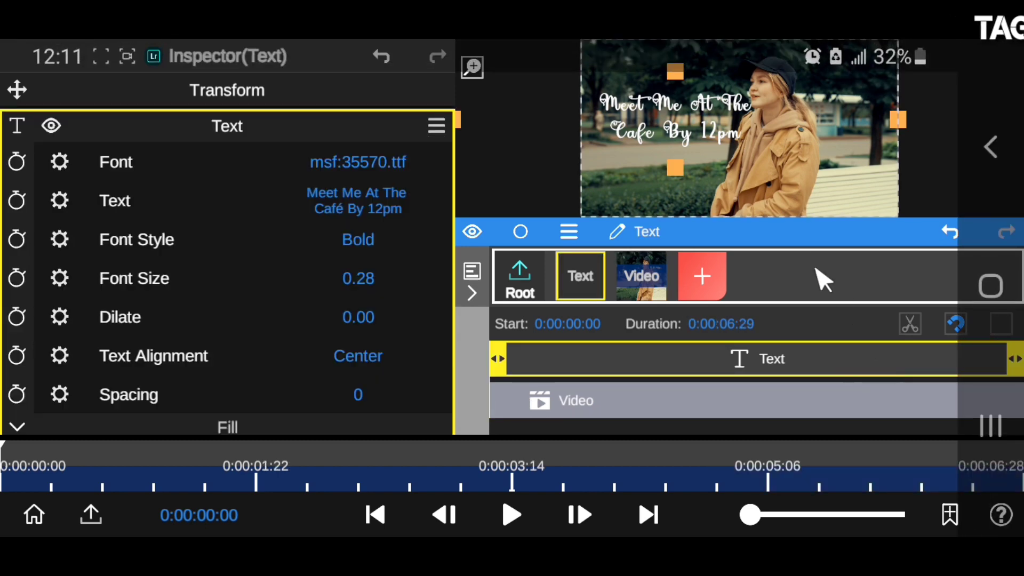
Enable keyframing for letter spacing and set it to -48 at the first frame.
left_click_drag(826, 235, 841, 365)
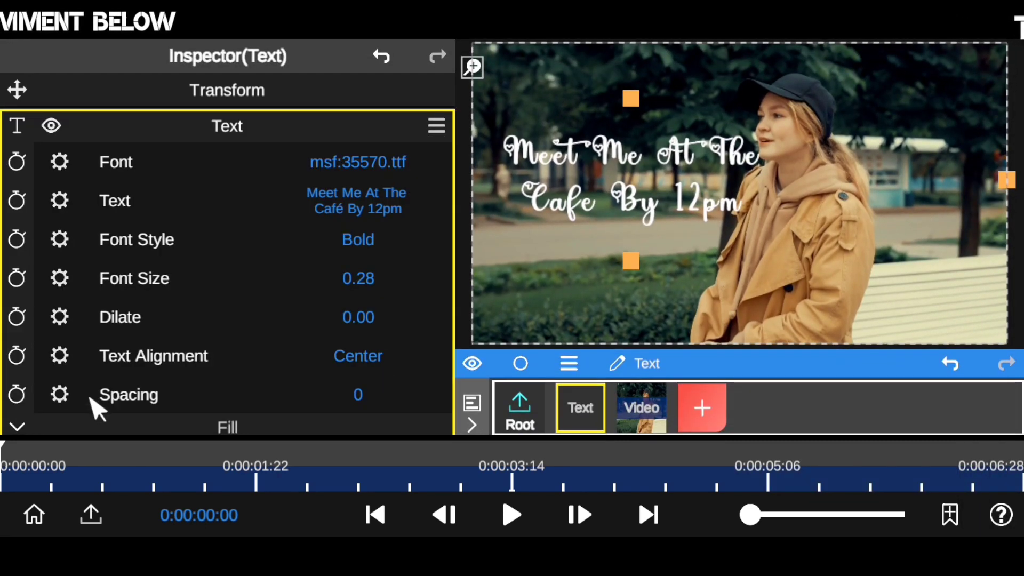
scroll(176, 382, "down", 2)
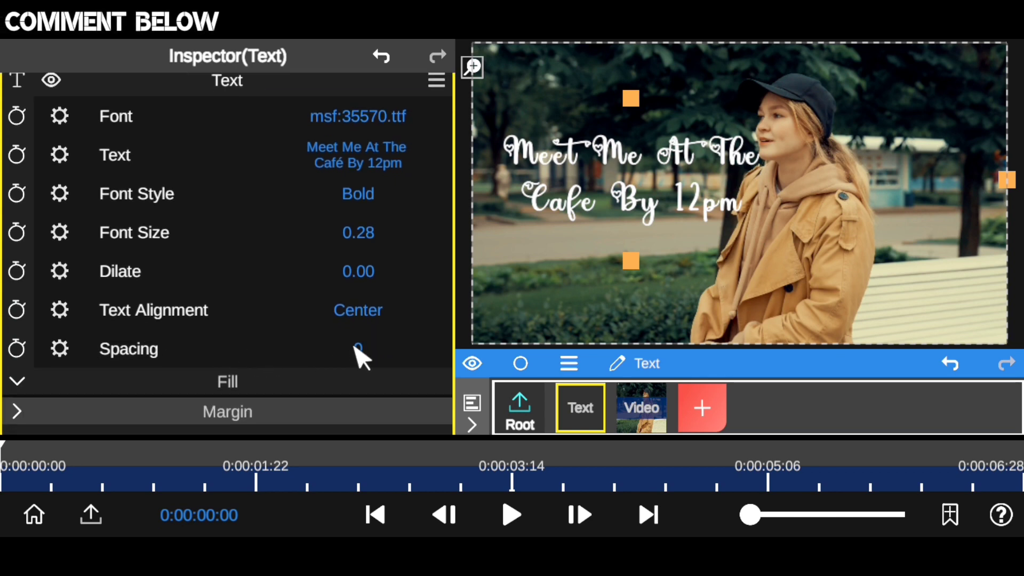
left_click_drag(356, 352, 380, 338)
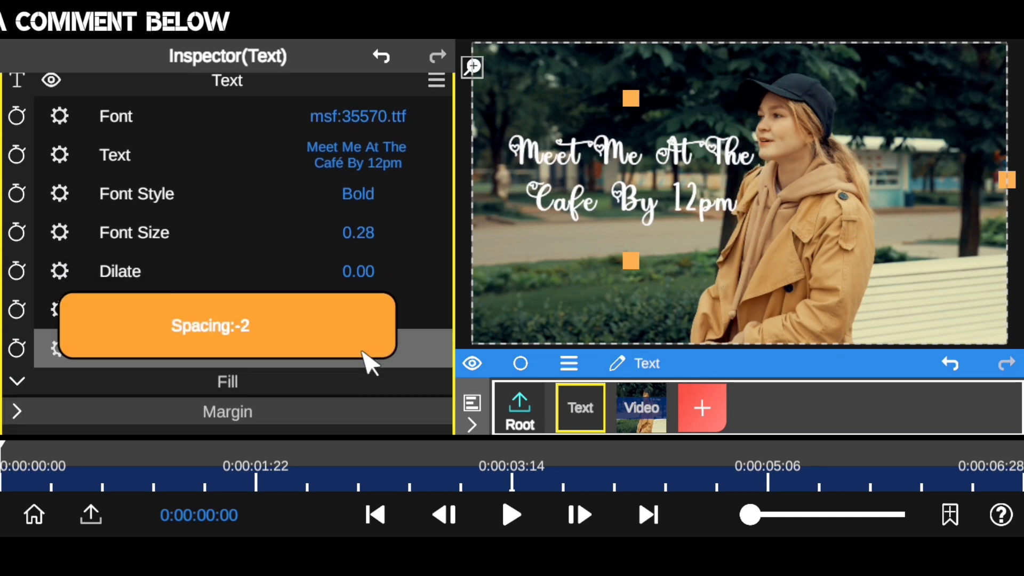
left_click(381, 56)
scroll(16, 427, "down", 5)
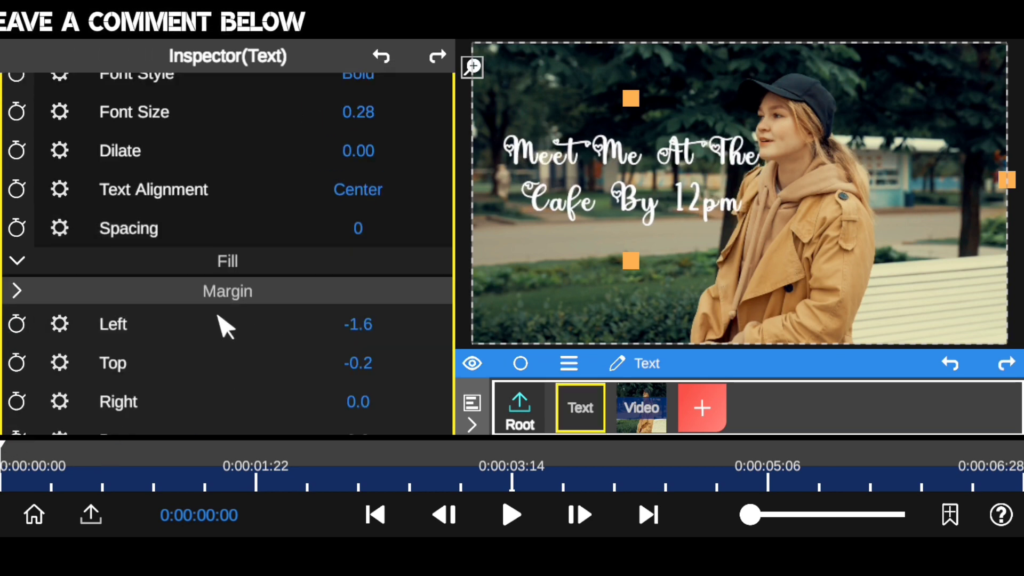
left_click_drag(192, 267, 195, 451)
scroll(14, 373, "down", 1)
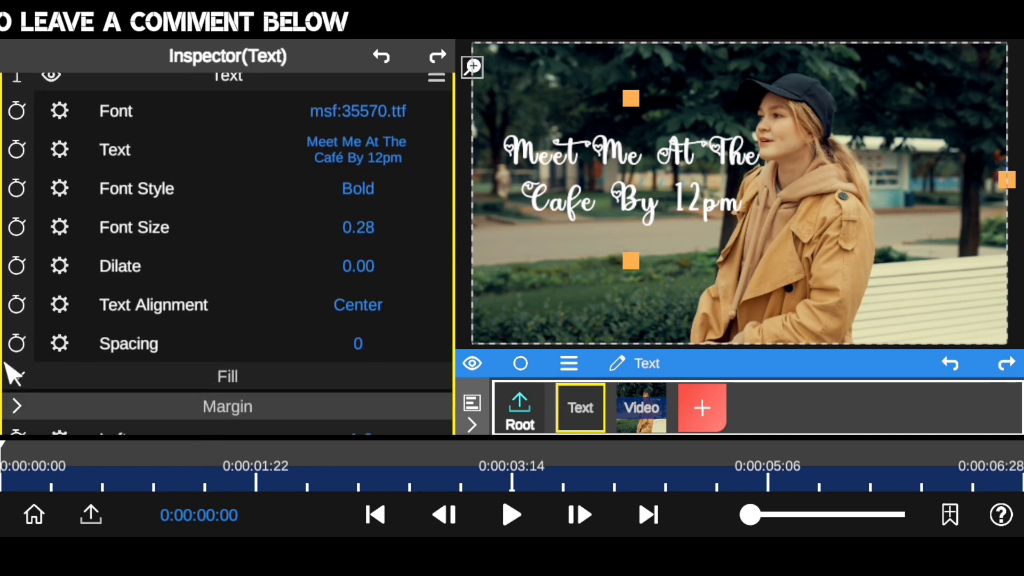
left_click(16, 342)
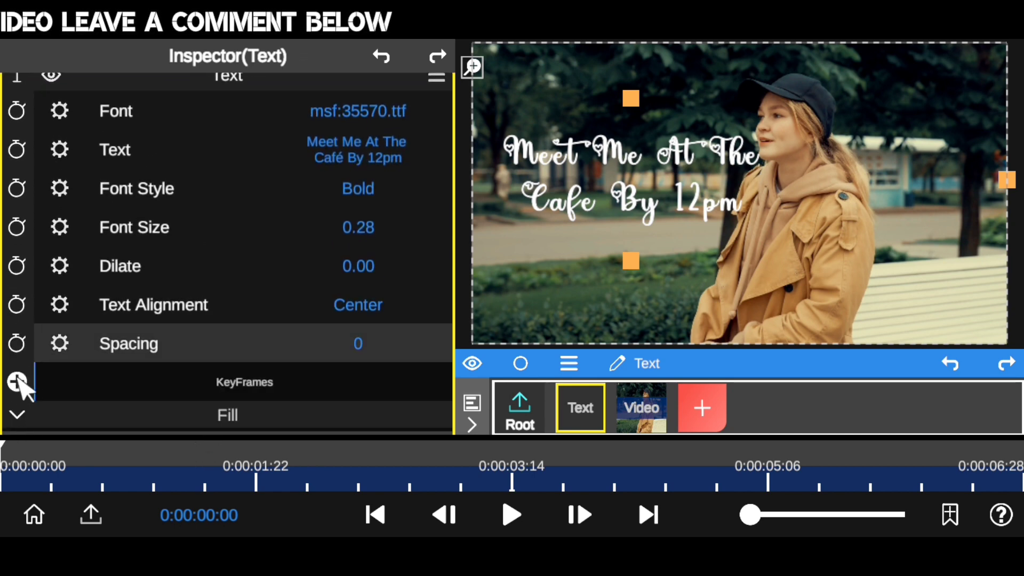
mouse_move(360, 351)
left_mouse_down()
mouse_move(394, 535)
mouse_move(368, 330)
mouse_move(379, 403)
mouse_move(398, 434)
left_mouse_up()
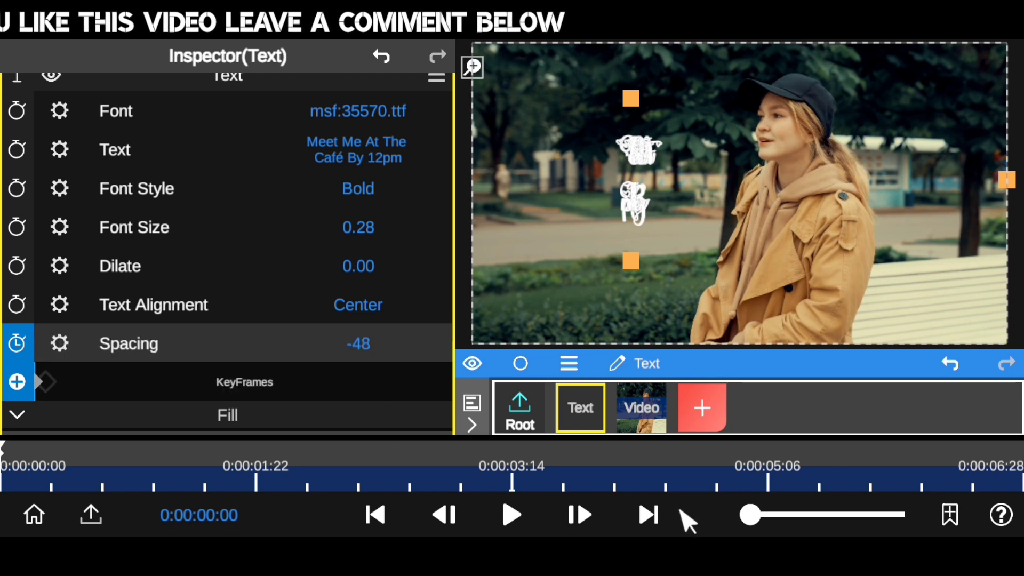
Keyframe the spacing over the next frames, opening the letters out to about 6.
left_click(646, 512)
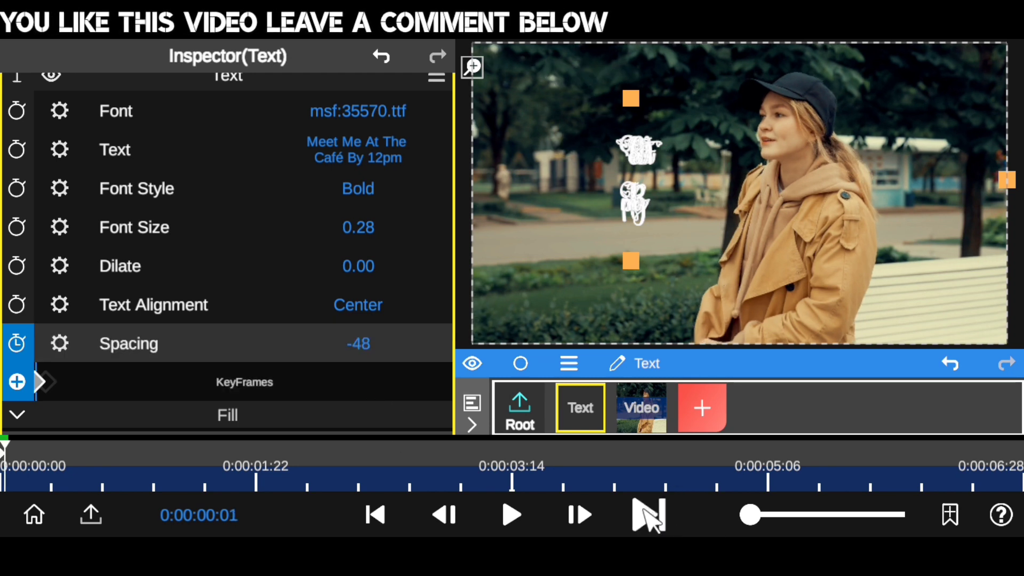
left_click(645, 512)
left_click(645, 512)
left_click(645, 512)
left_click(646, 512)
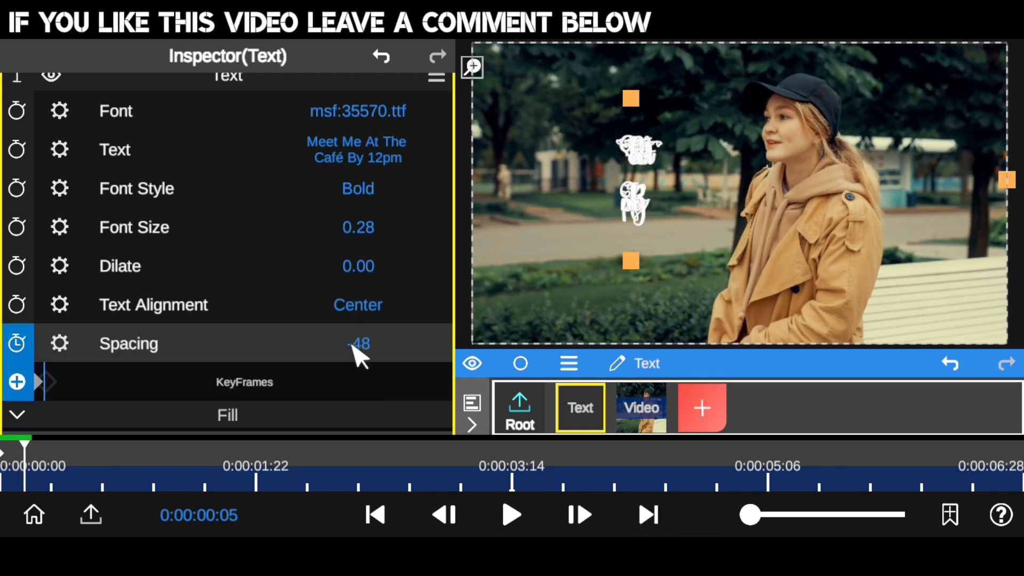
mouse_move(362, 356)
left_mouse_down()
mouse_move(578, 366)
mouse_move(589, 320)
mouse_move(576, 298)
mouse_move(580, 314)
left_mouse_up()
left_click(578, 515)
left_click(579, 515)
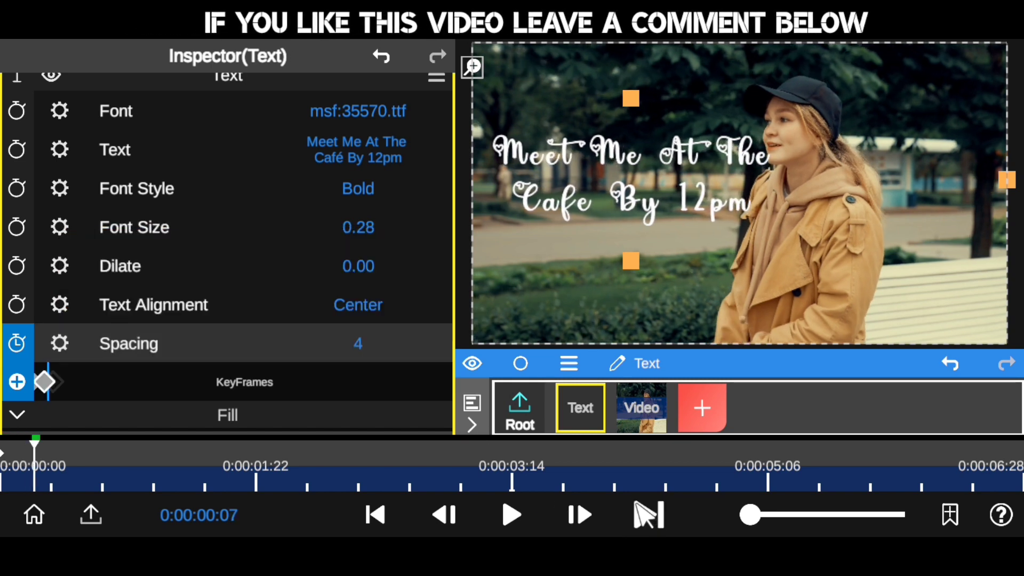
left_click(579, 515)
left_click_drag(359, 343, 369, 410)
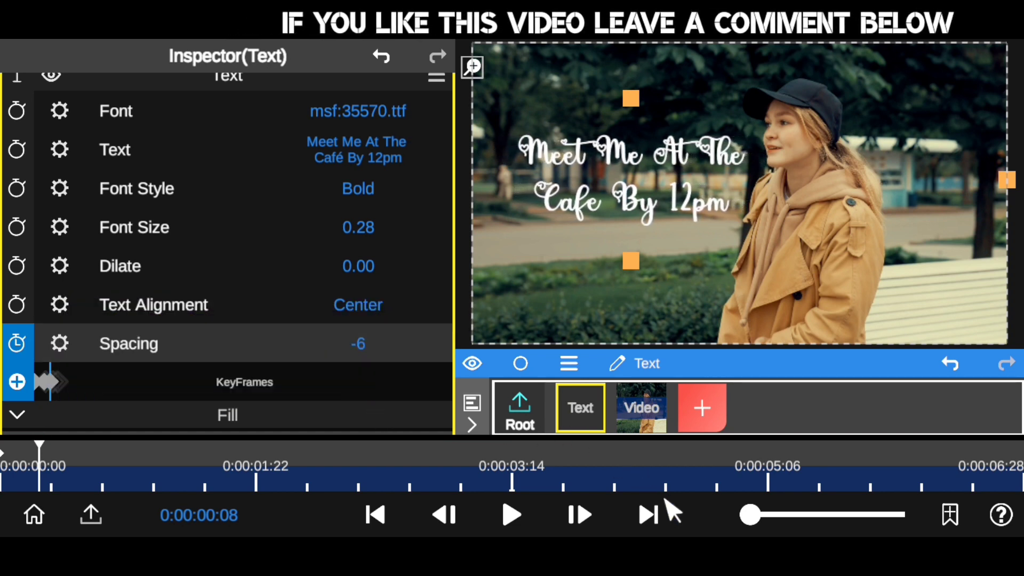
left_click(648, 514)
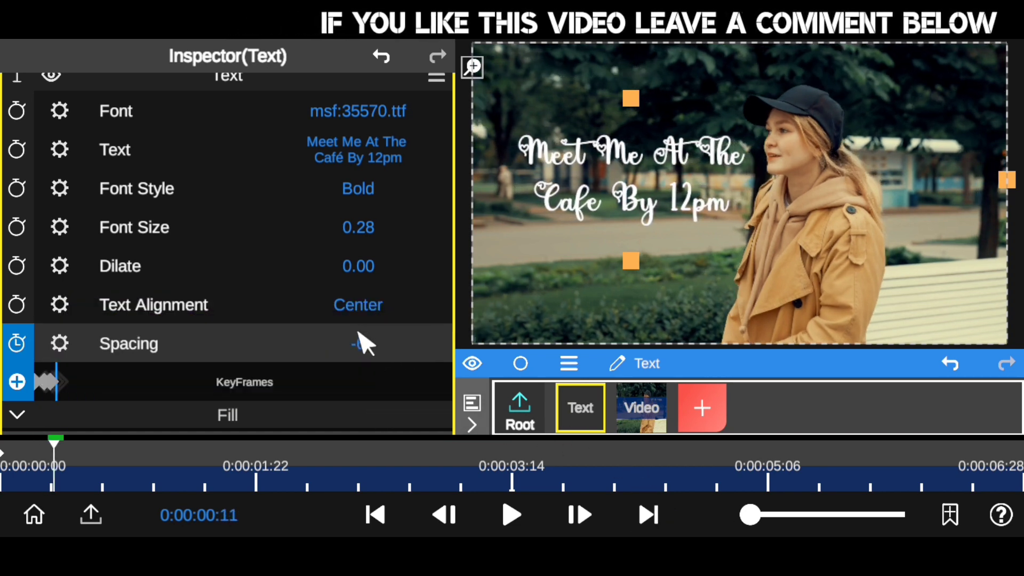
mouse_move(365, 347)
left_mouse_down()
mouse_move(362, 283)
mouse_move(354, 299)
left_mouse_up()
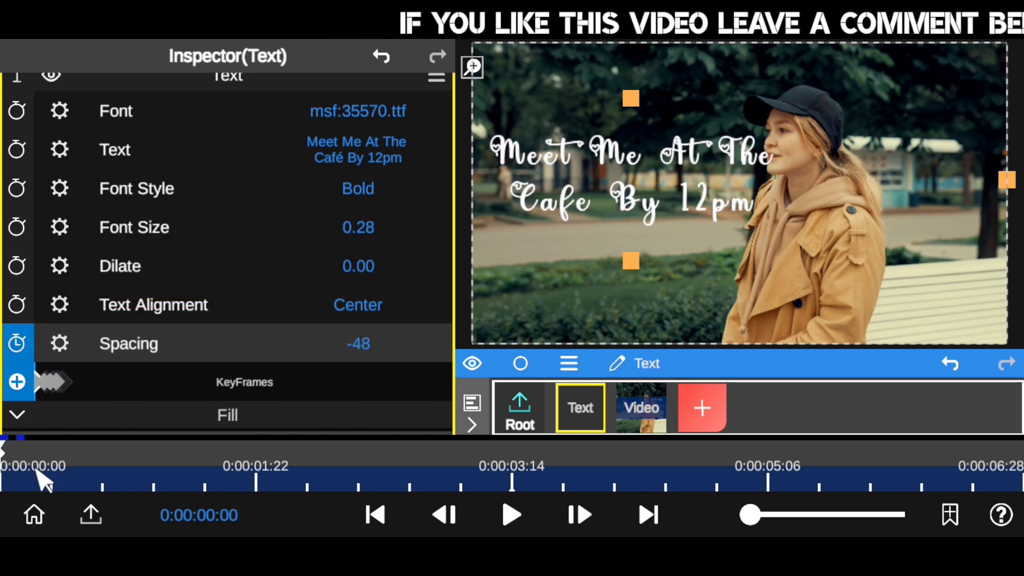
left_click(6, 469)
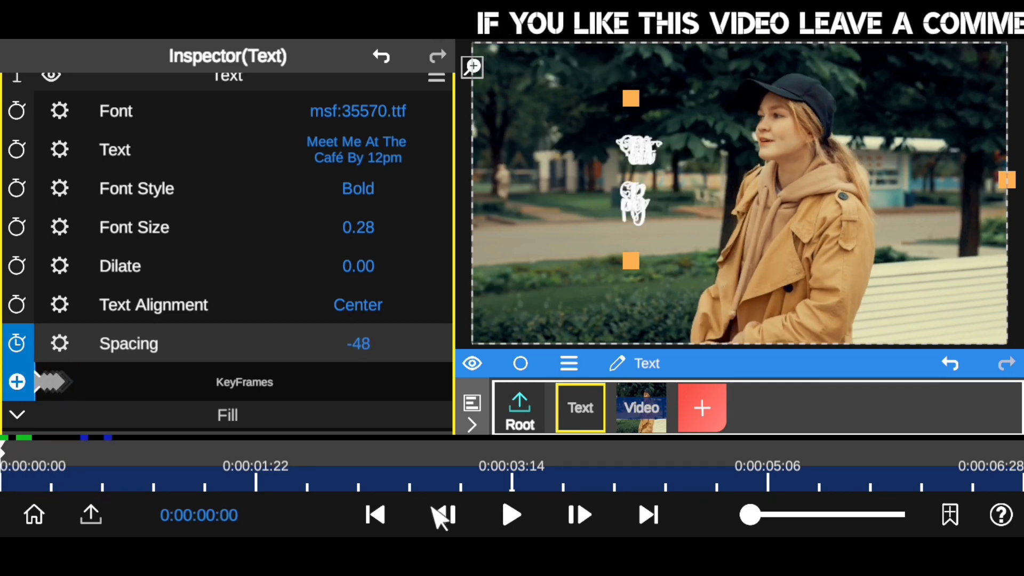
left_click(513, 512)
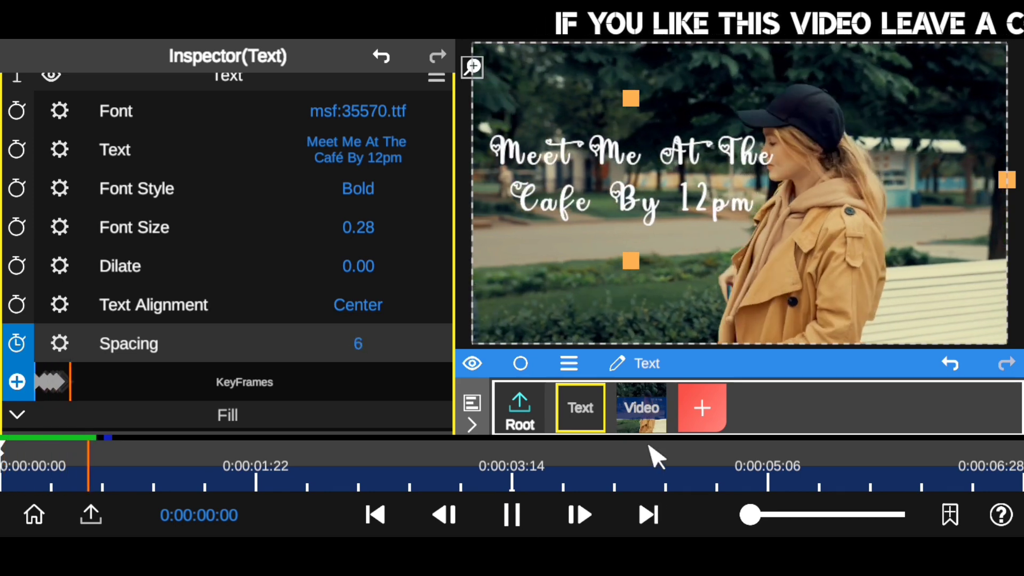
left_click(10, 464)
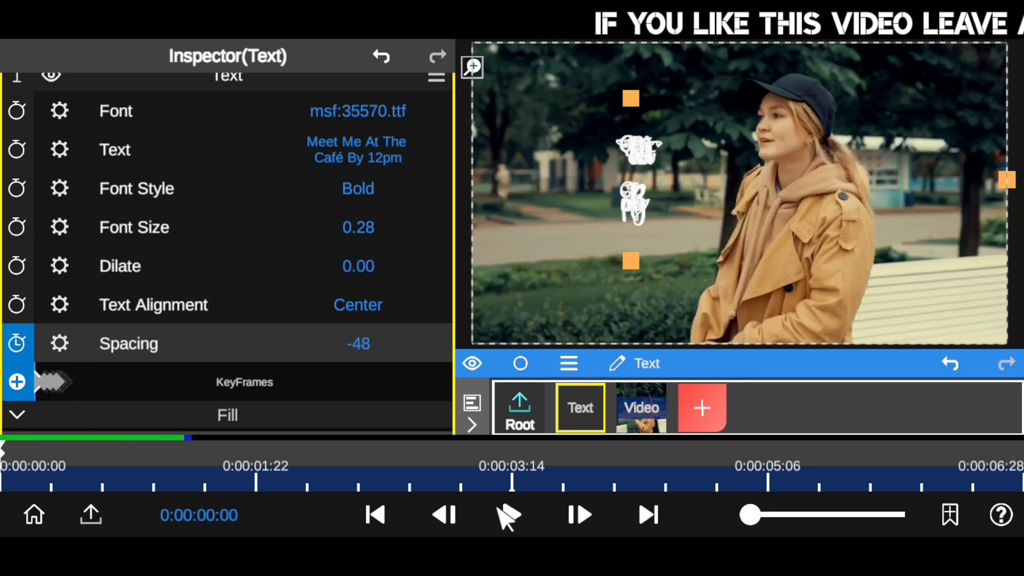
left_click(507, 513)
left_click(4, 463)
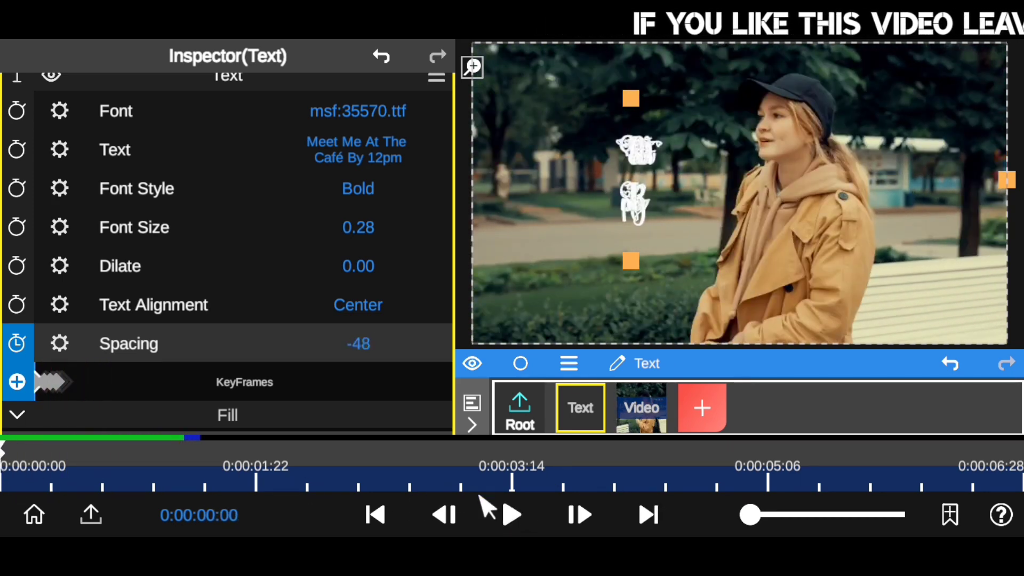
left_click(509, 513)
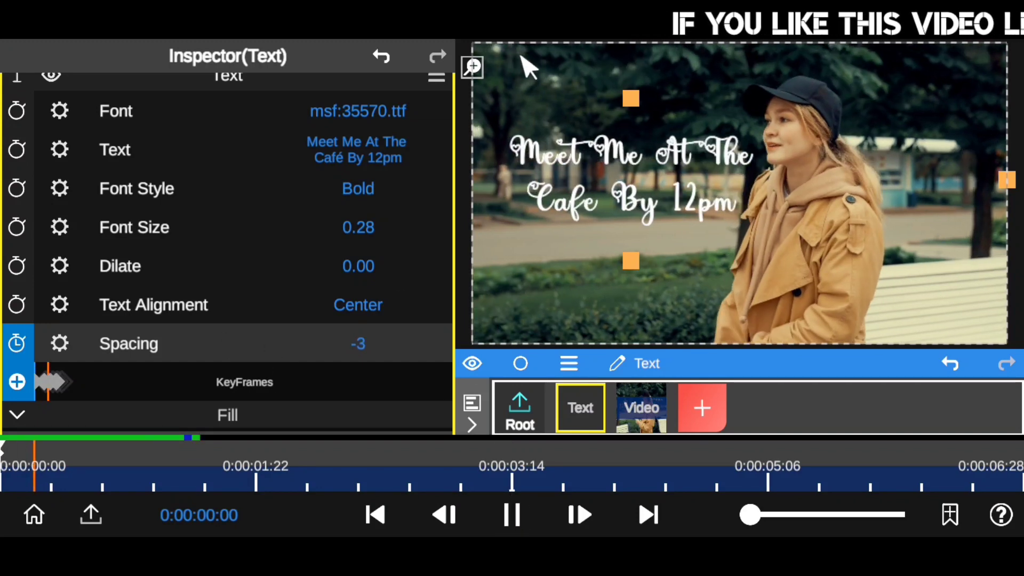
left_click(473, 67)
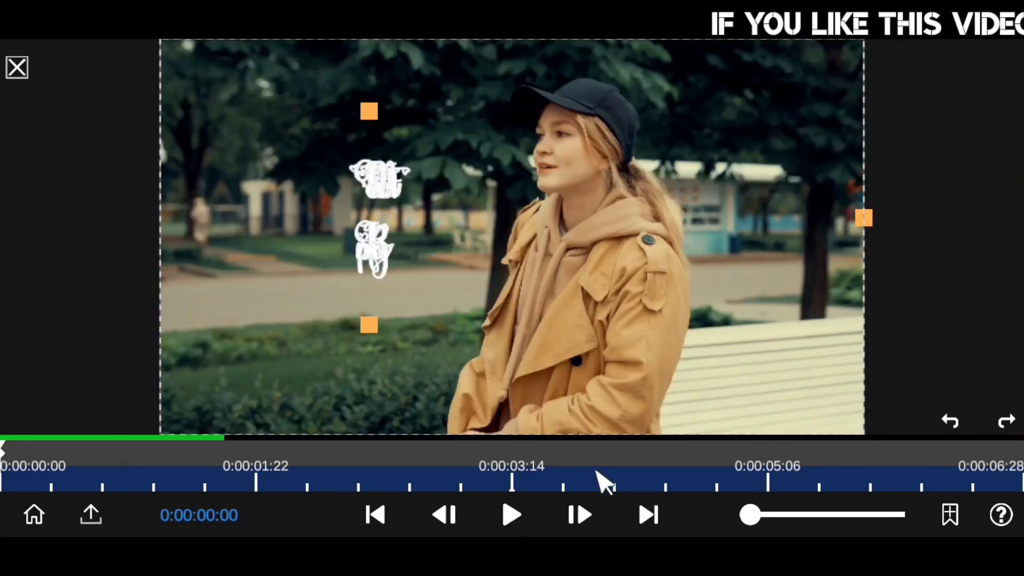
left_click(512, 515)
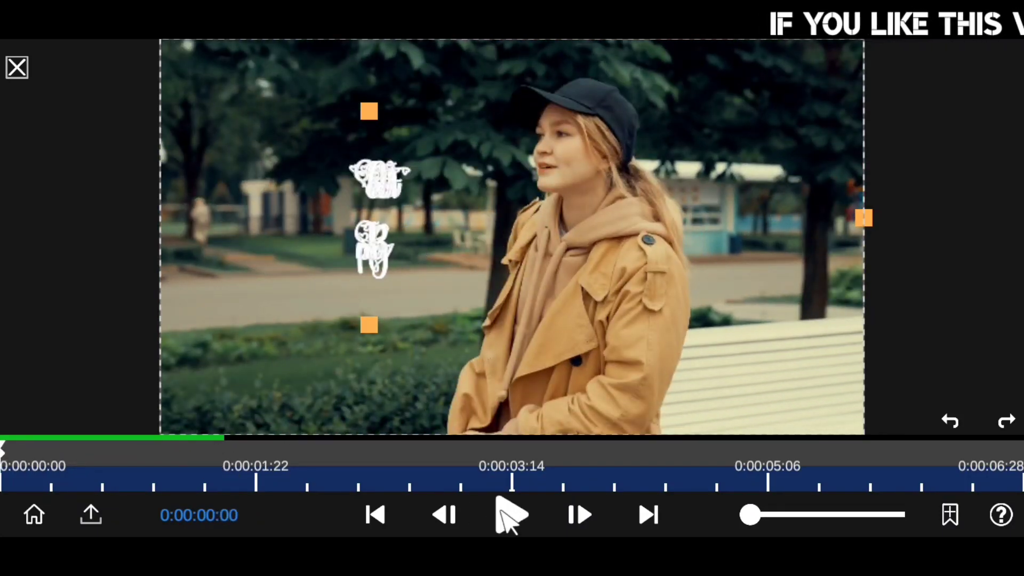
left_click(506, 514)
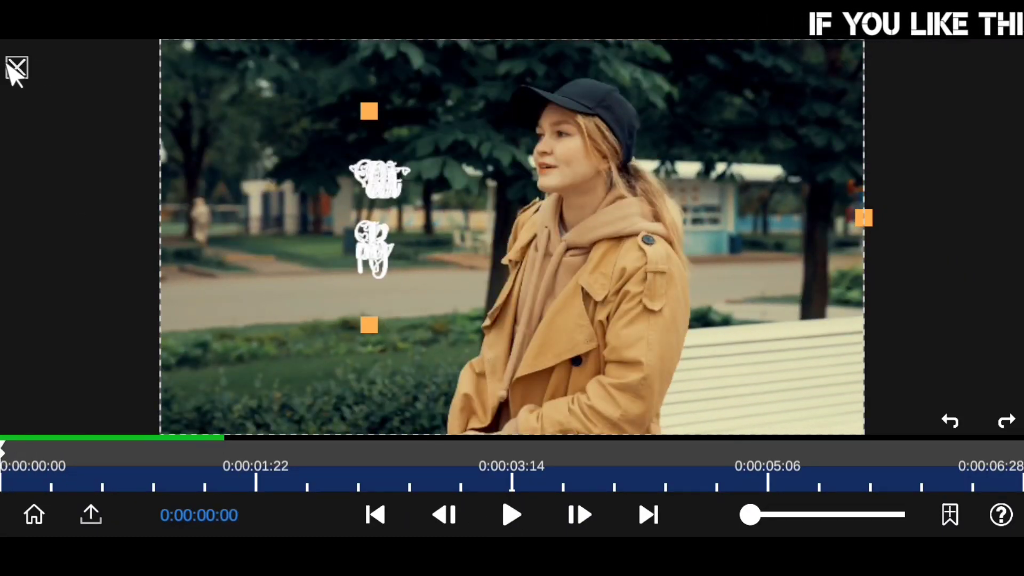
left_click(16, 68)
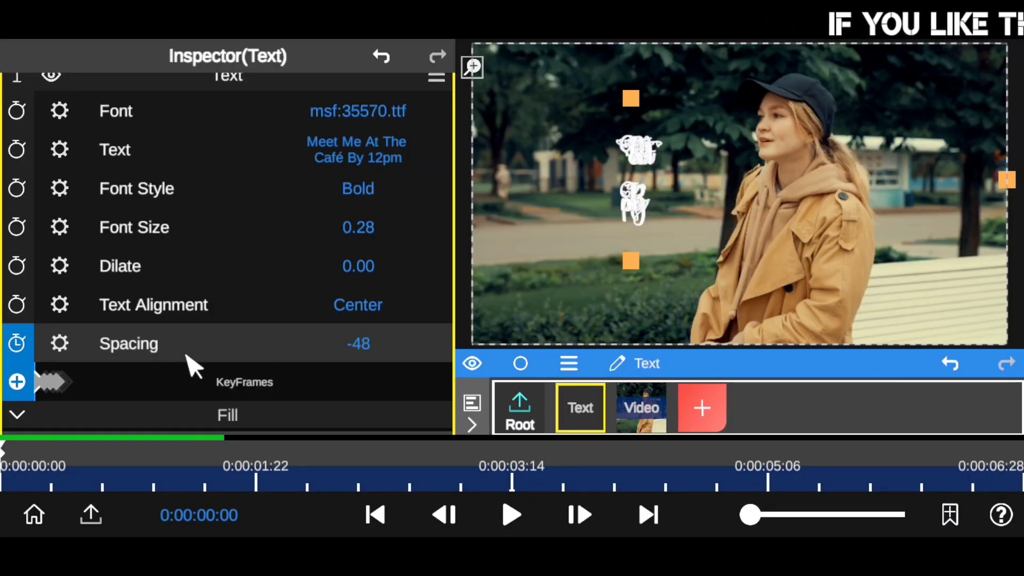
left_click_drag(229, 466, 20, 469)
left_click(46, 381)
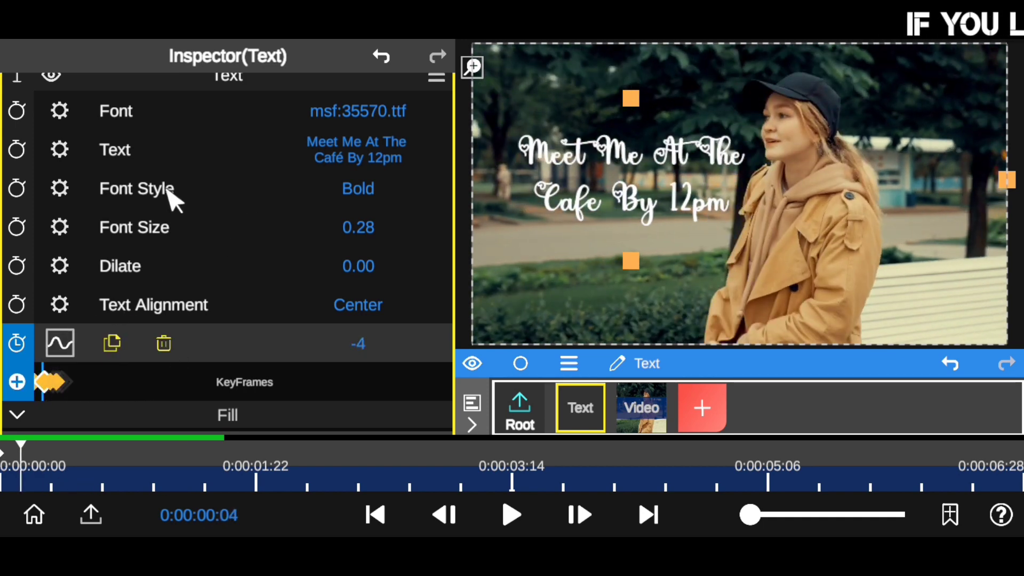
Select all spacing keyframes in the Curve Editor and apply a different easing preset.
left_click(59, 343)
left_click_drag(133, 145, 37, 114)
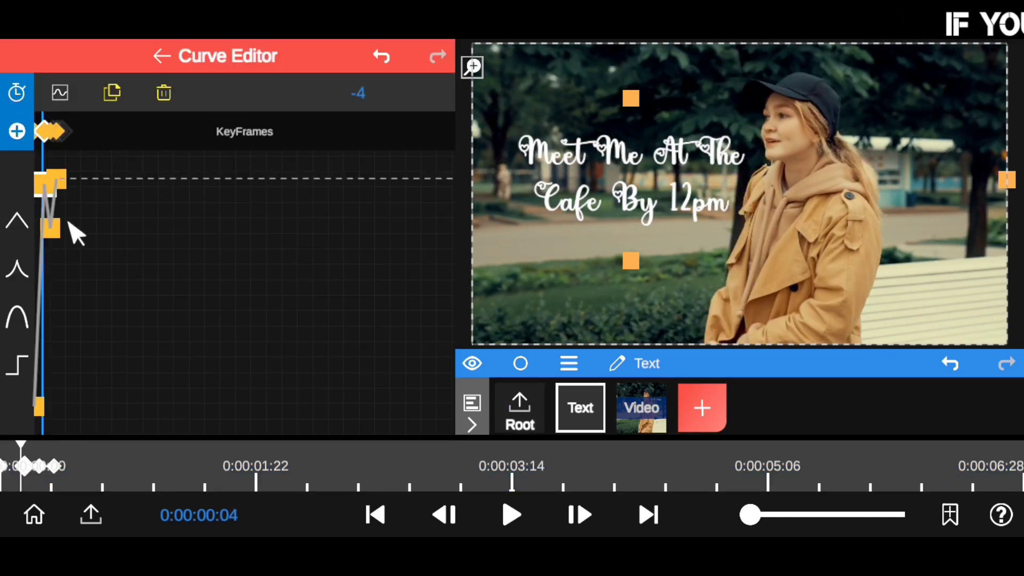
left_click(15, 319)
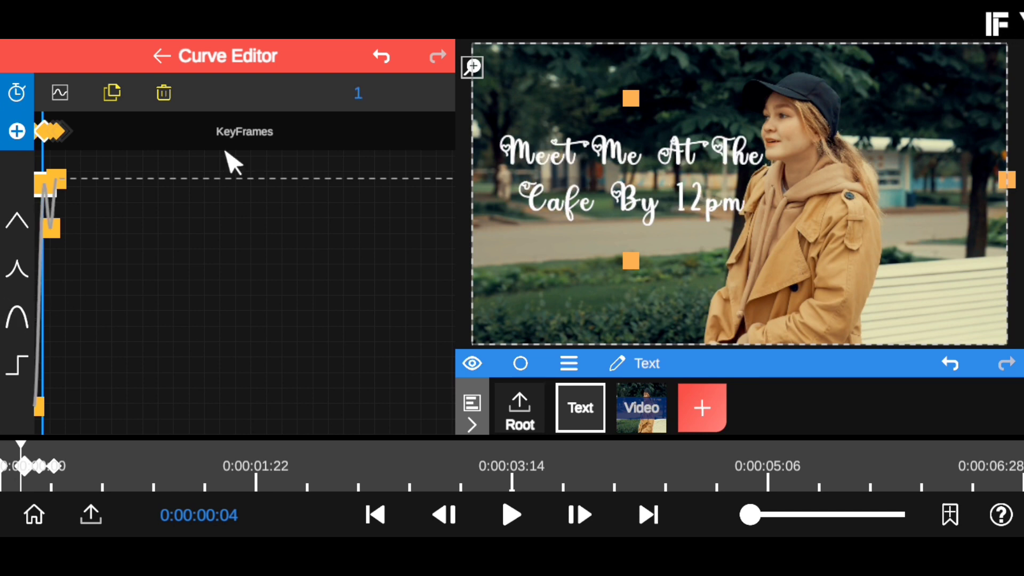
left_click(230, 59)
Preview the reshaped spacing animation from the start in full screen, then exit.
left_click_drag(194, 488, 61, 482)
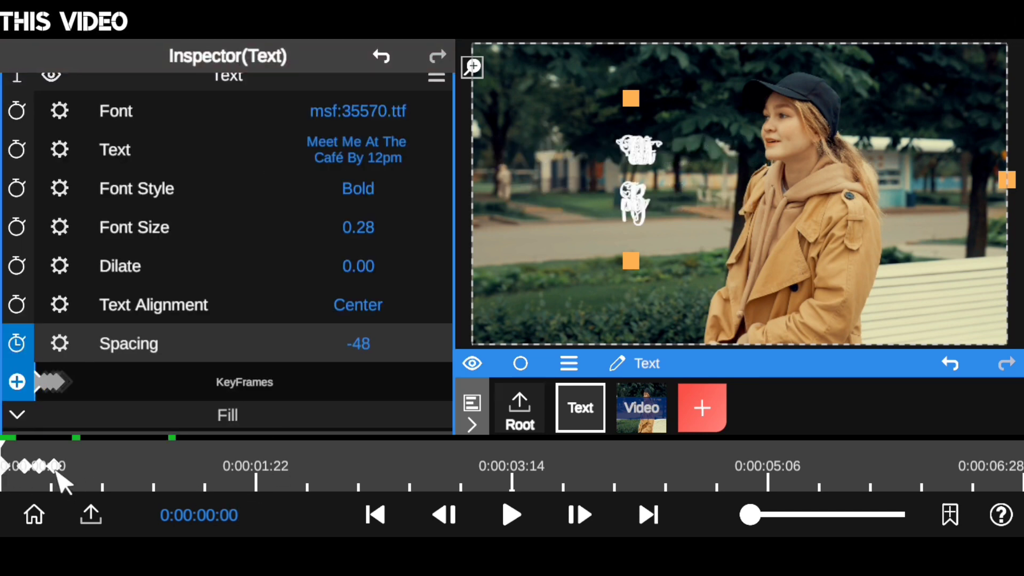
left_click(510, 515)
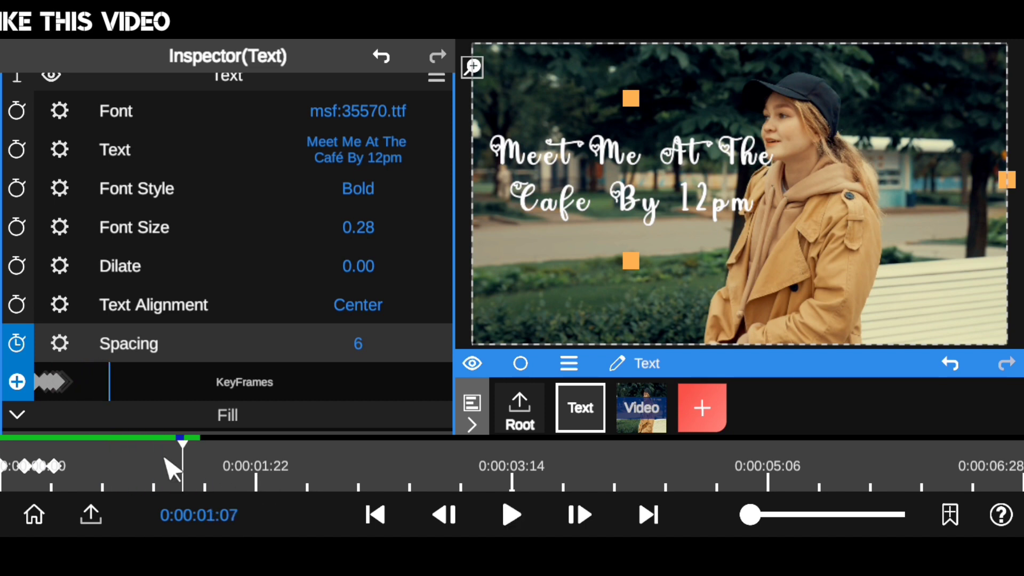
left_click_drag(171, 468, 37, 462)
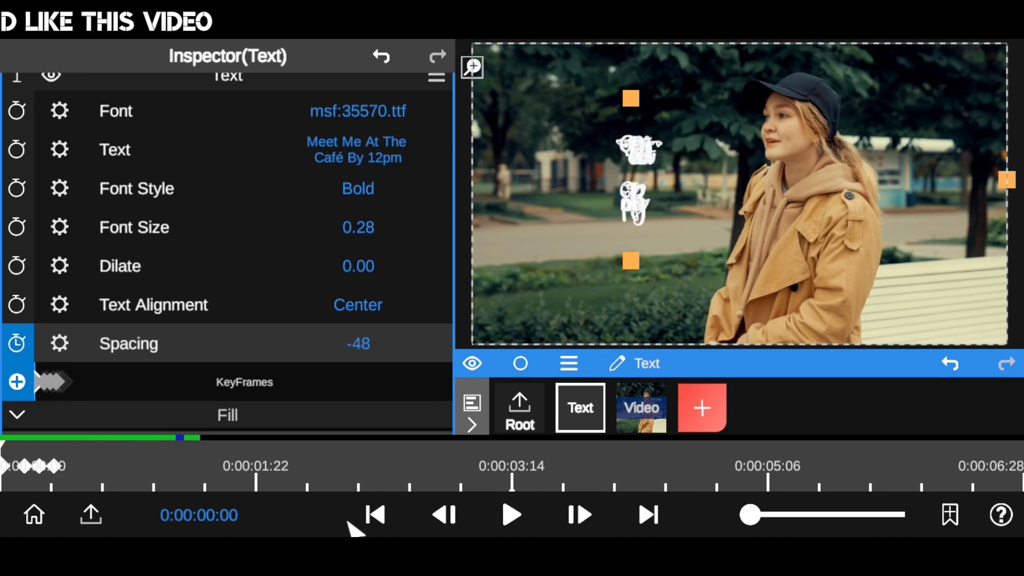
left_click(510, 515)
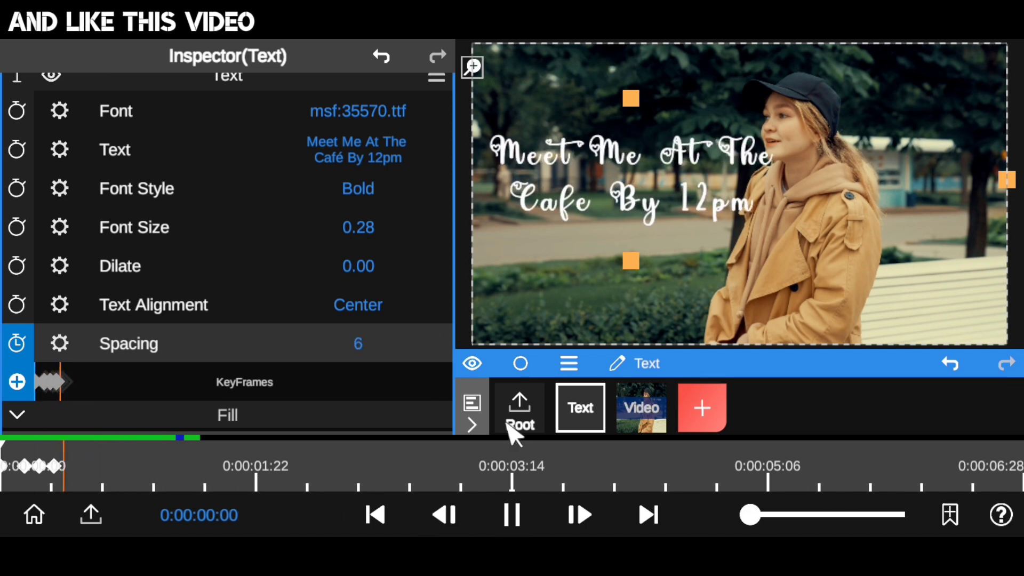
left_click(473, 66)
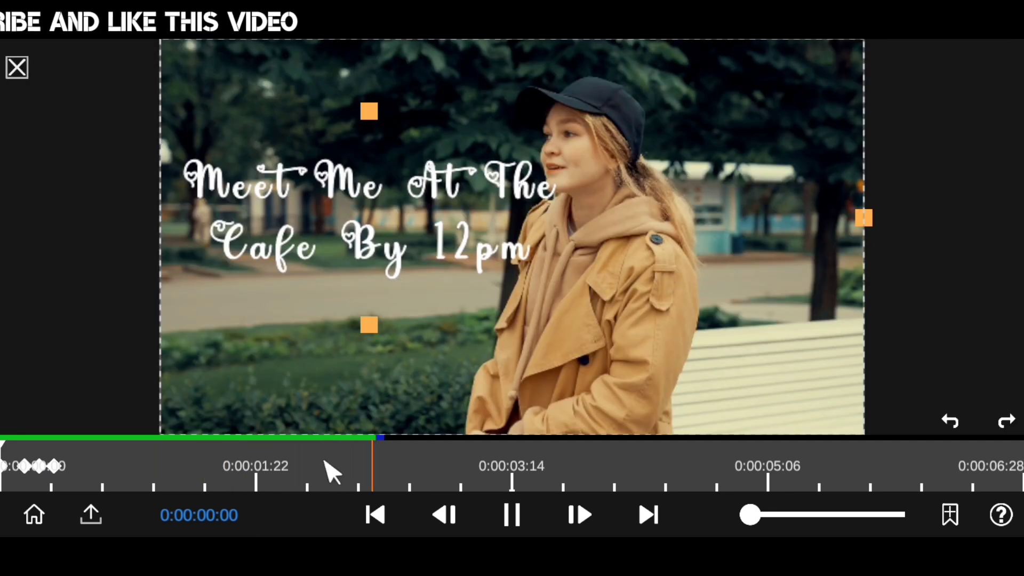
left_click(56, 485)
left_click(512, 515)
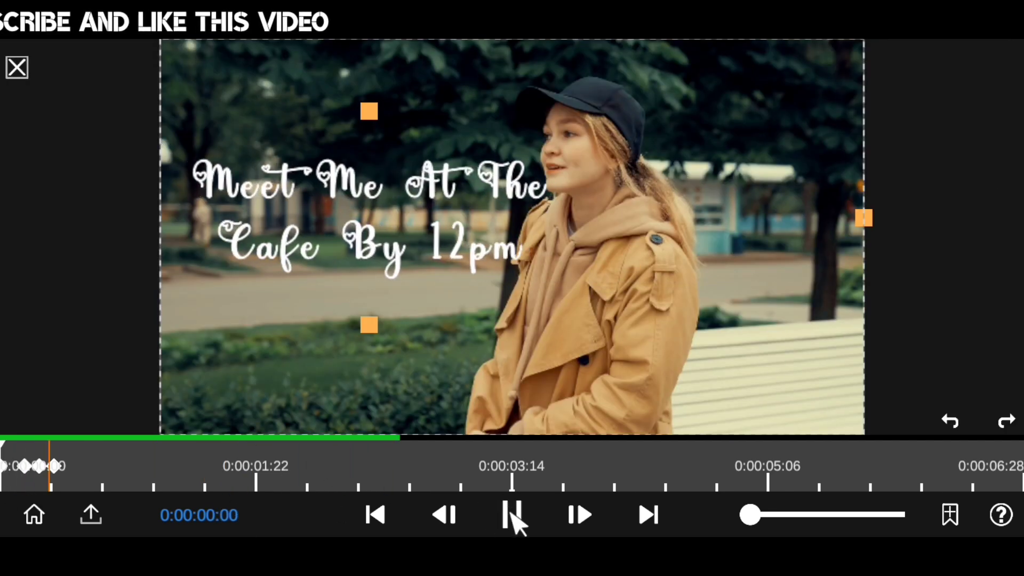
left_click(245, 470)
left_click(513, 515)
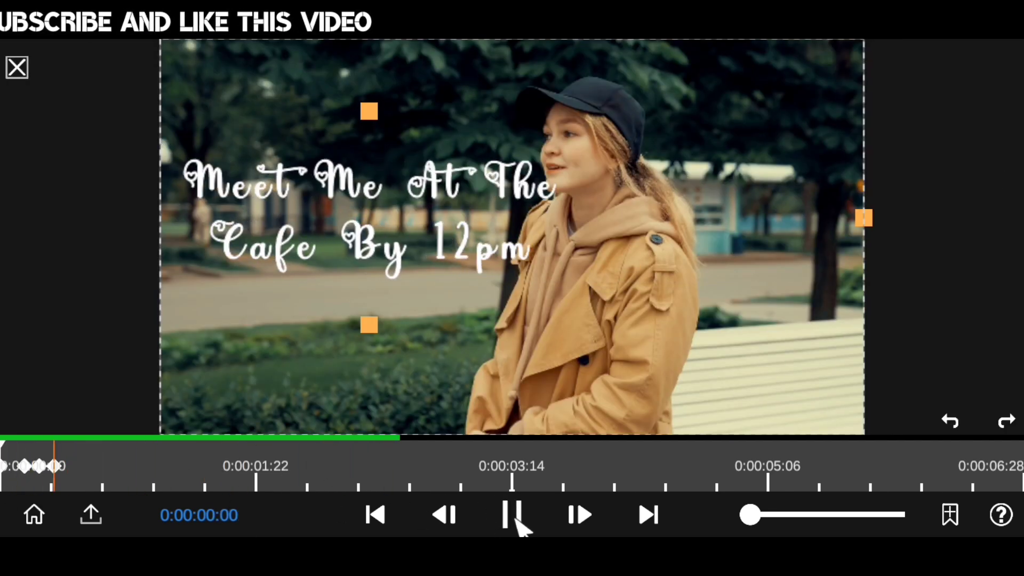
left_click(134, 465)
left_click(17, 67)
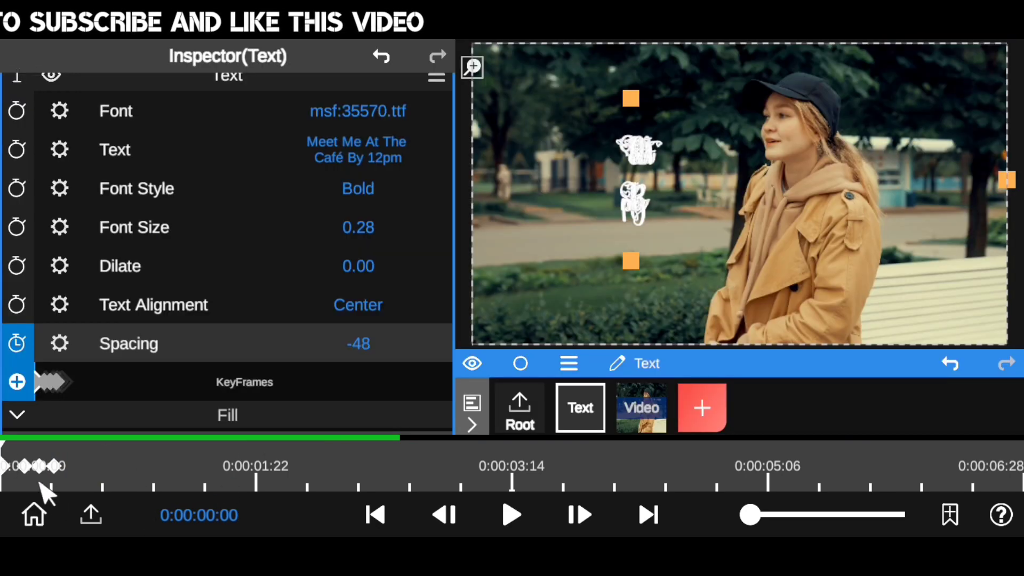
Move the playhead to 0:00:05:27 and add a spacing keyframe there.
left_click_drag(45, 491, 856, 488)
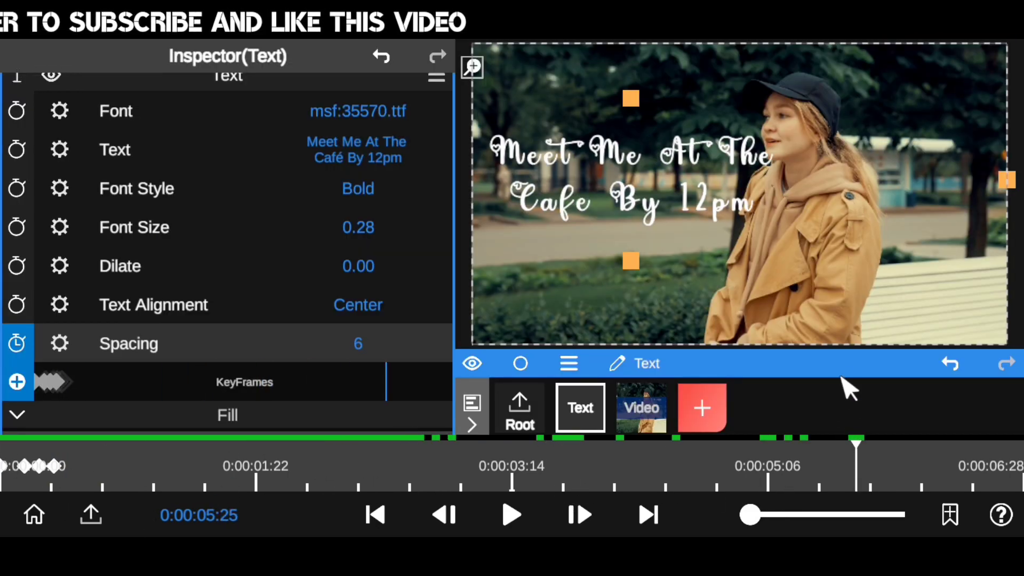
left_click_drag(842, 378, 826, 255)
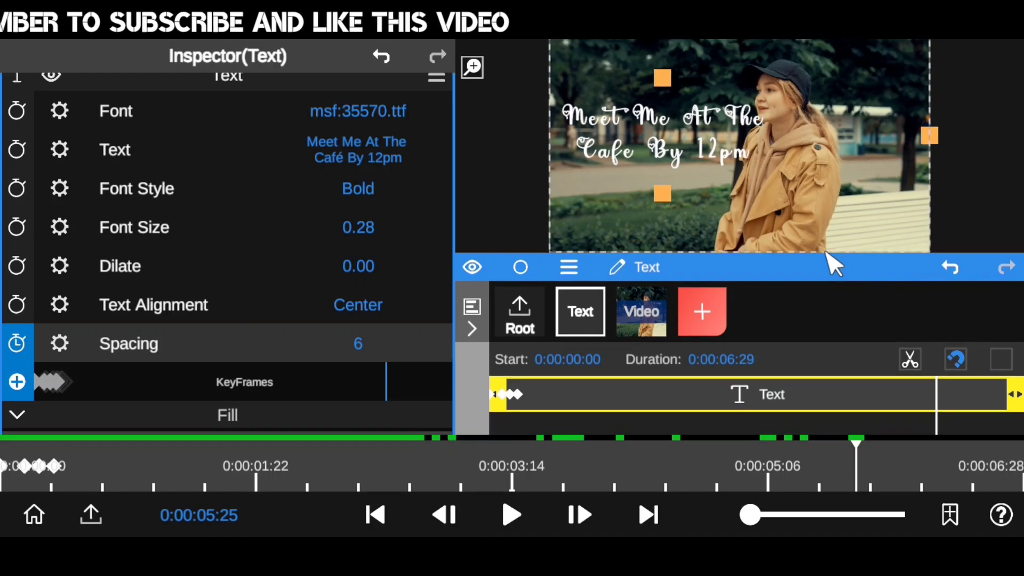
left_click_drag(857, 472, 869, 473)
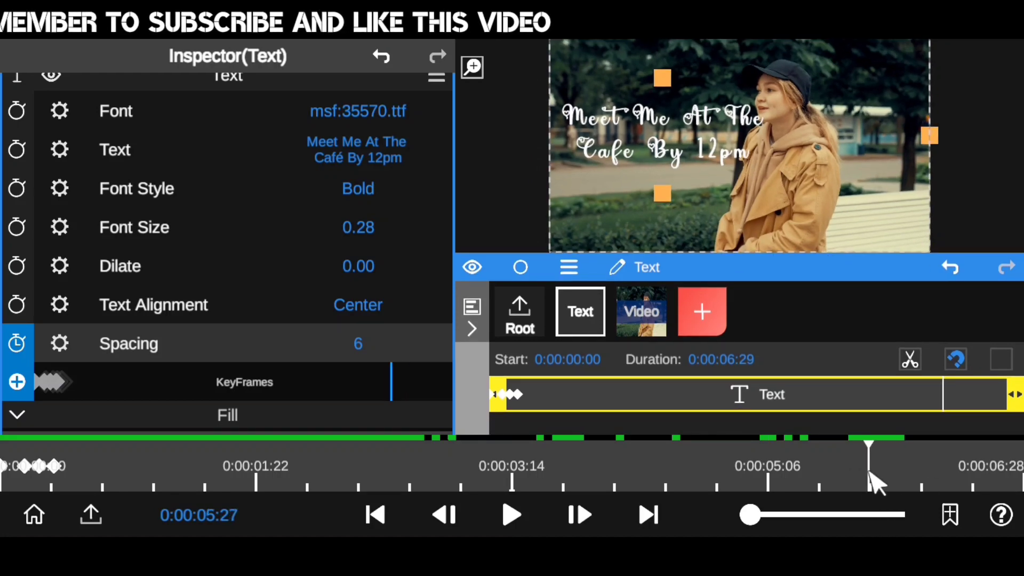
left_click_drag(796, 275, 800, 356)
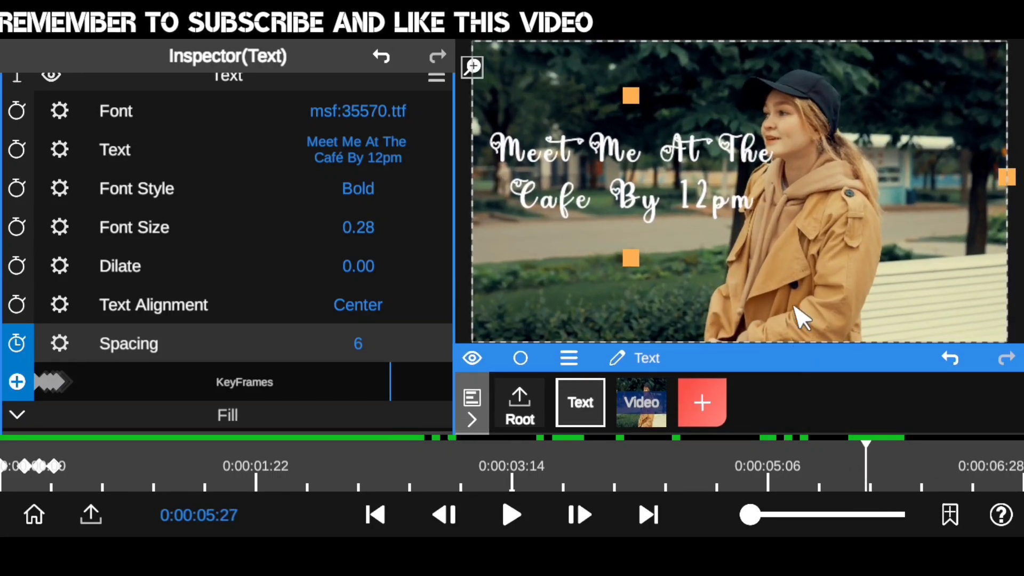
left_click(16, 382)
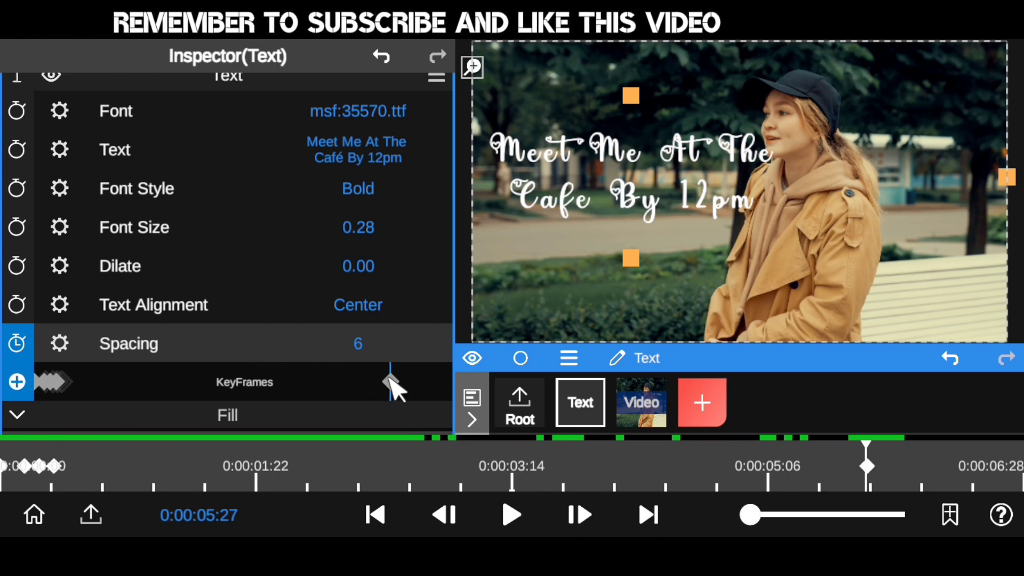
Keyframe the spacing over the following frames, dropping through -5 down to -48.
left_click(651, 517)
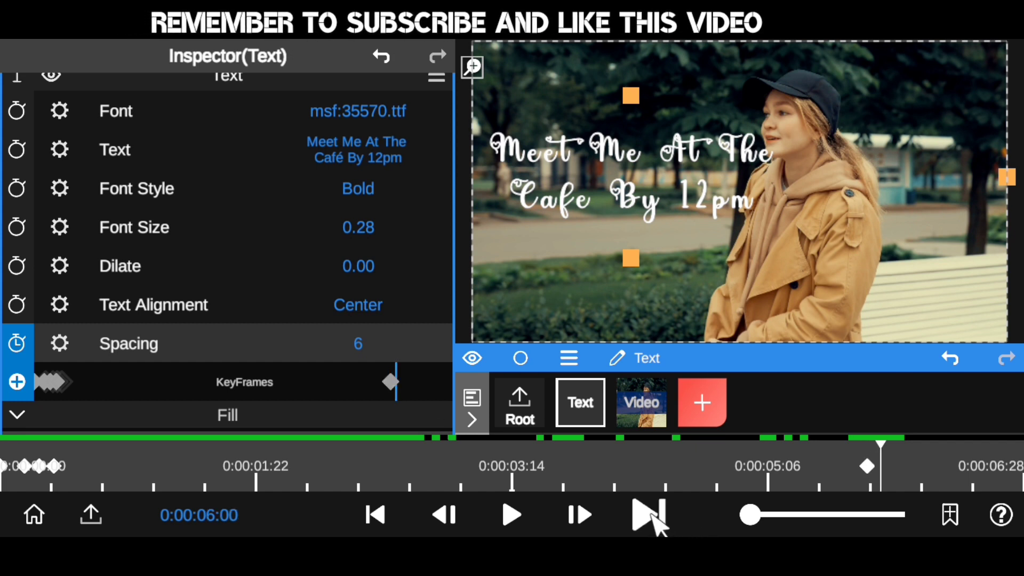
left_click(652, 519)
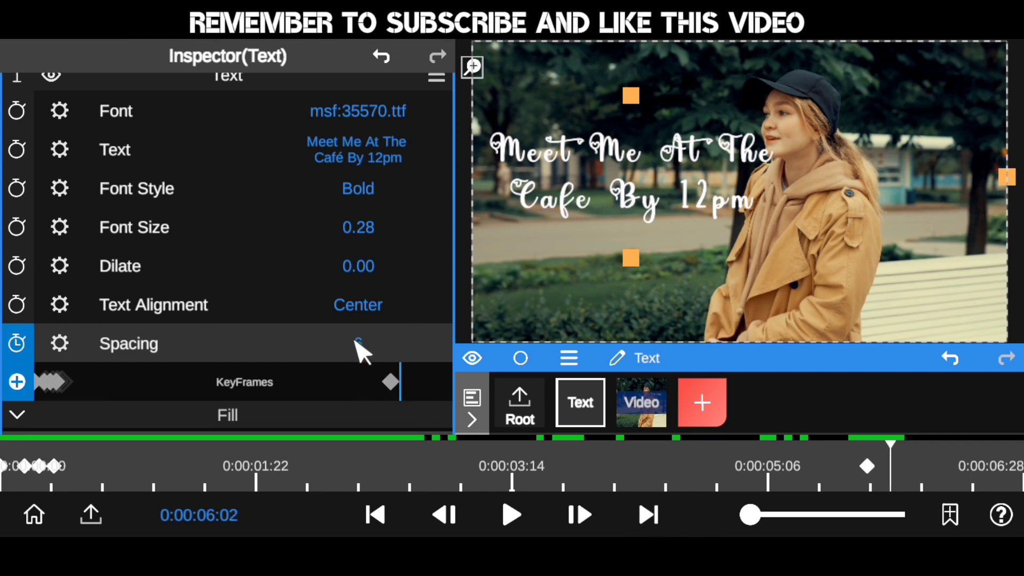
left_click_drag(360, 349, 395, 347)
left_click(651, 516)
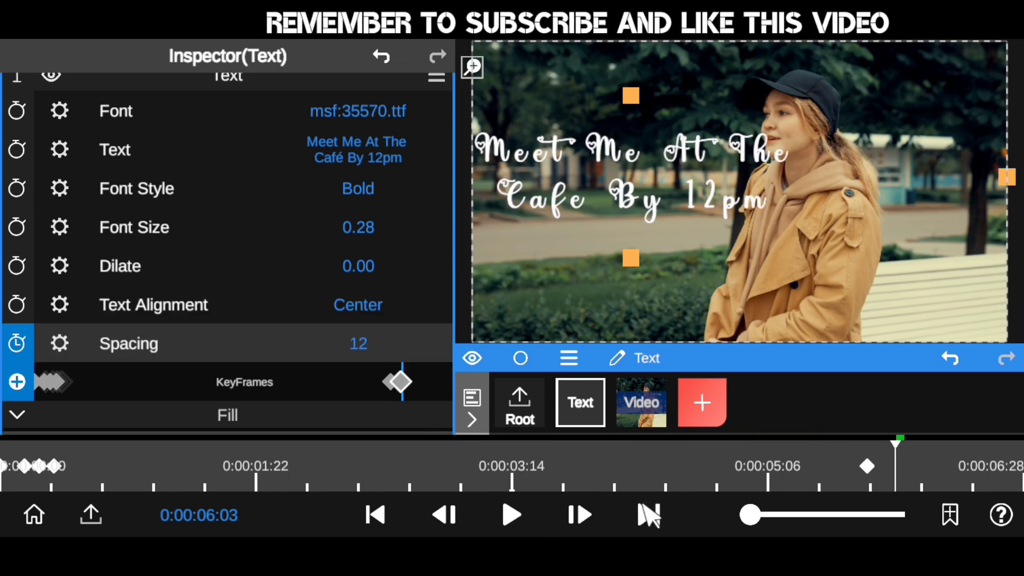
left_click_drag(361, 350, 274, 354)
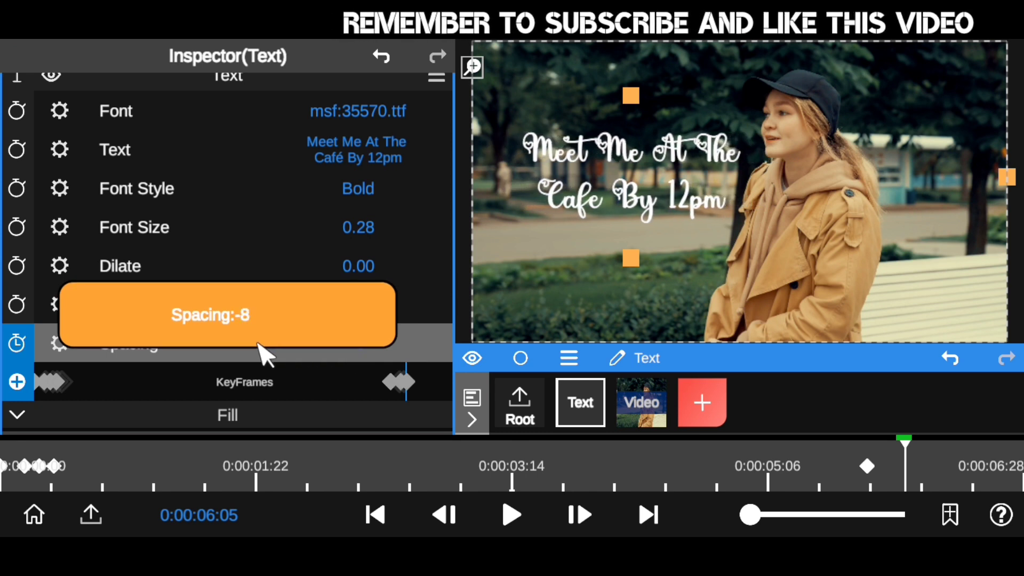
left_click_drag(275, 355, 274, 351)
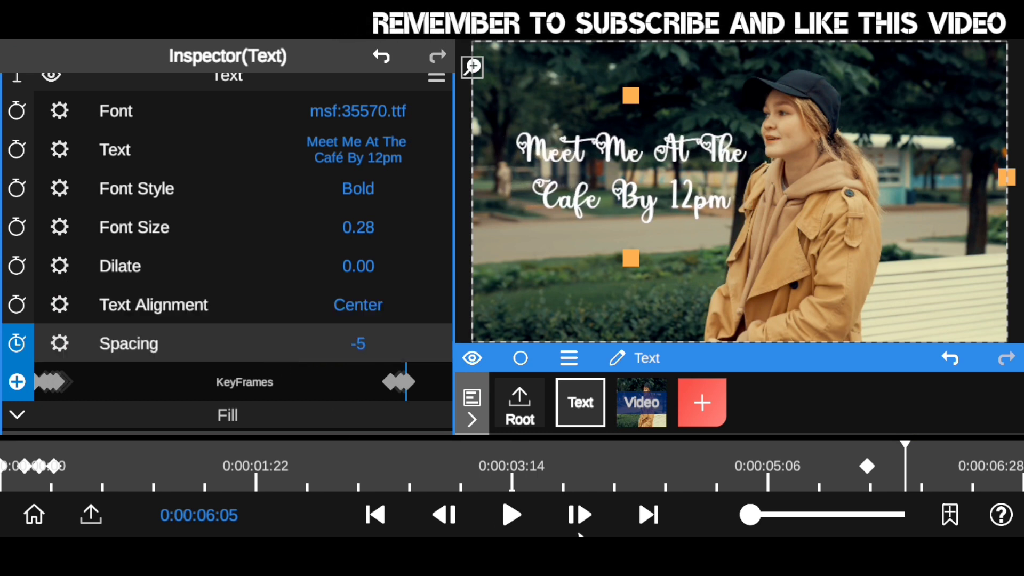
left_click(651, 516)
left_click(648, 516)
left_click(649, 517)
left_click_drag(356, 342, 128, 345)
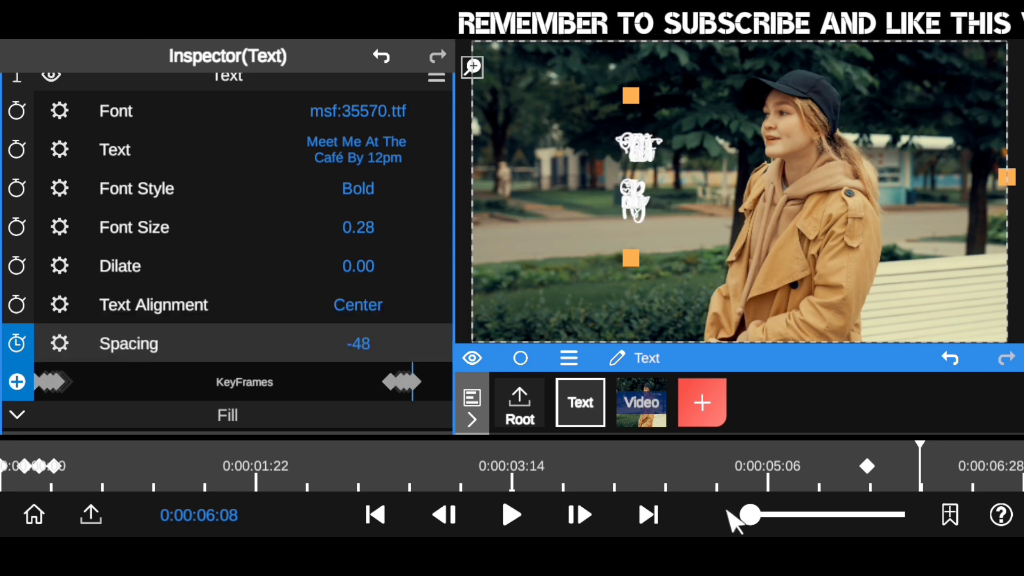
left_click(767, 466)
left_click(448, 515)
left_click(448, 515)
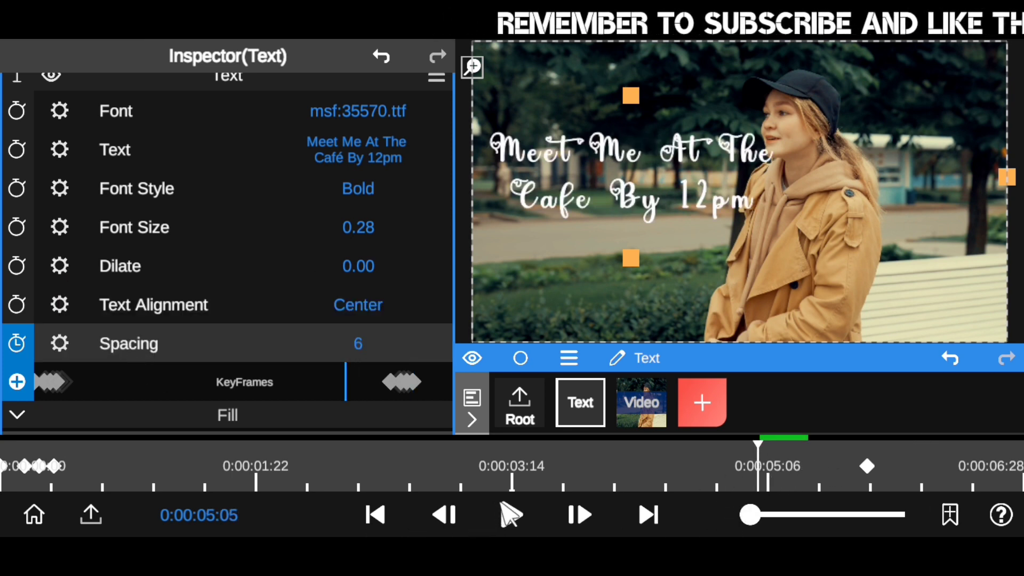
Play the exit animation, including in full screen, then leave the preview.
left_click(517, 515)
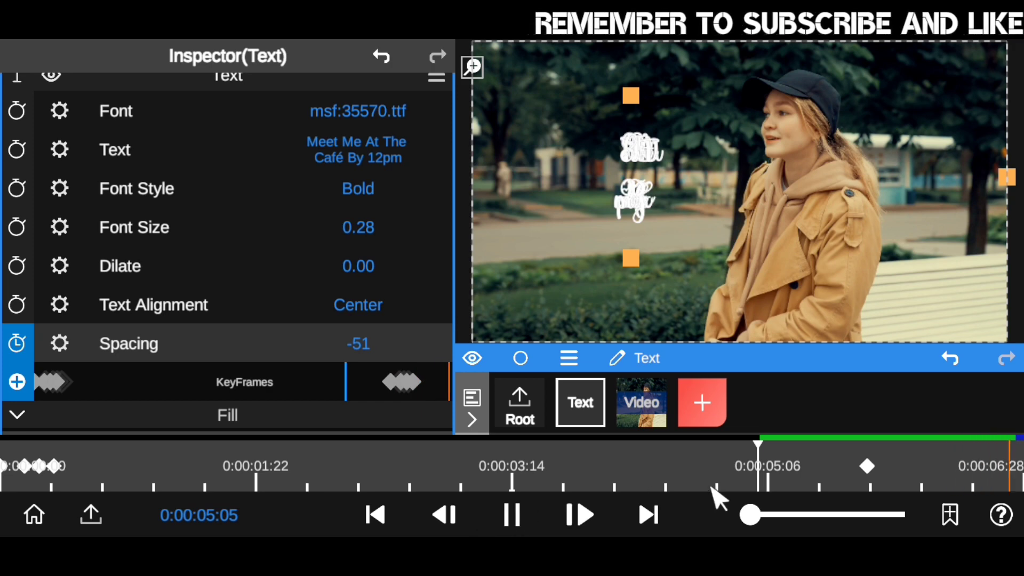
left_click(513, 515)
left_click(473, 66)
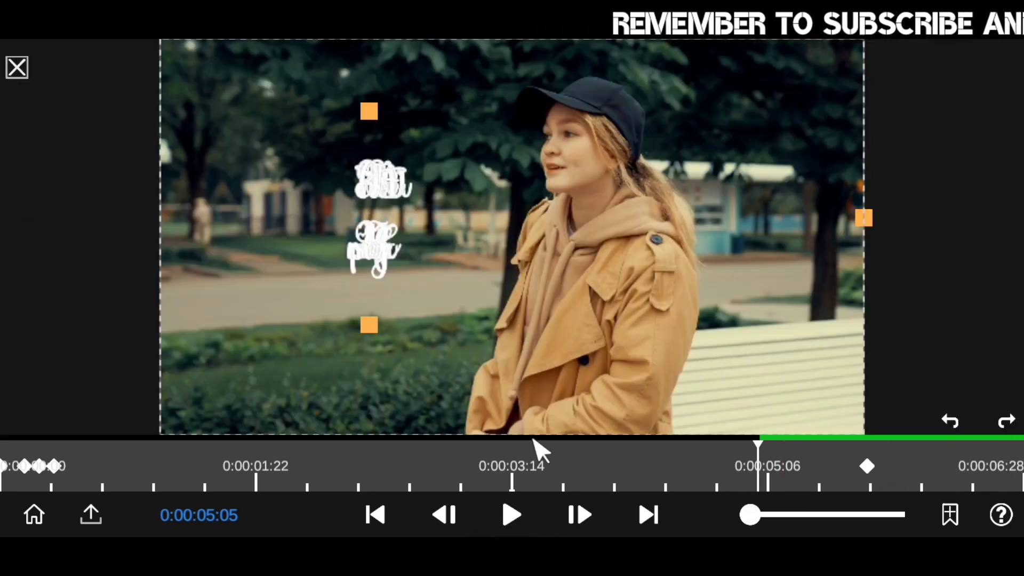
left_click(512, 516)
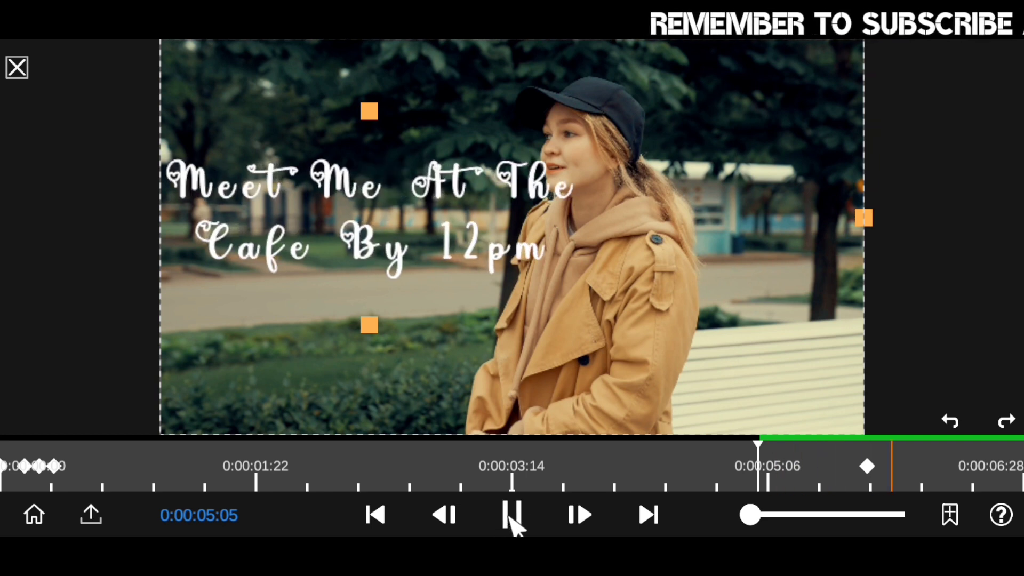
key("space")
left_click(18, 68)
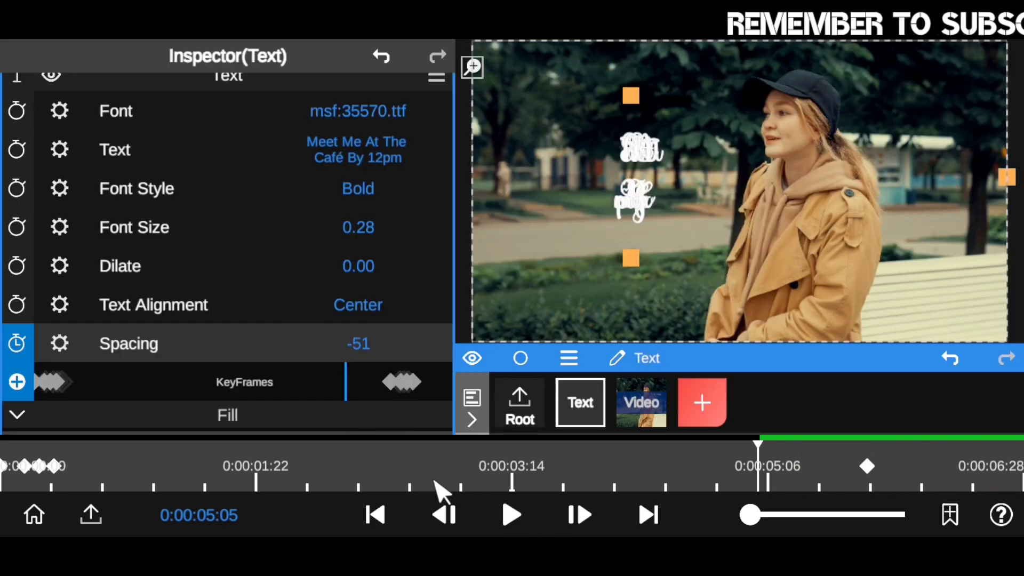
Zoom the timeline, check the closing Spacing keyframes, and adjust the second one's value.
left_click_drag(567, 483, 875, 514)
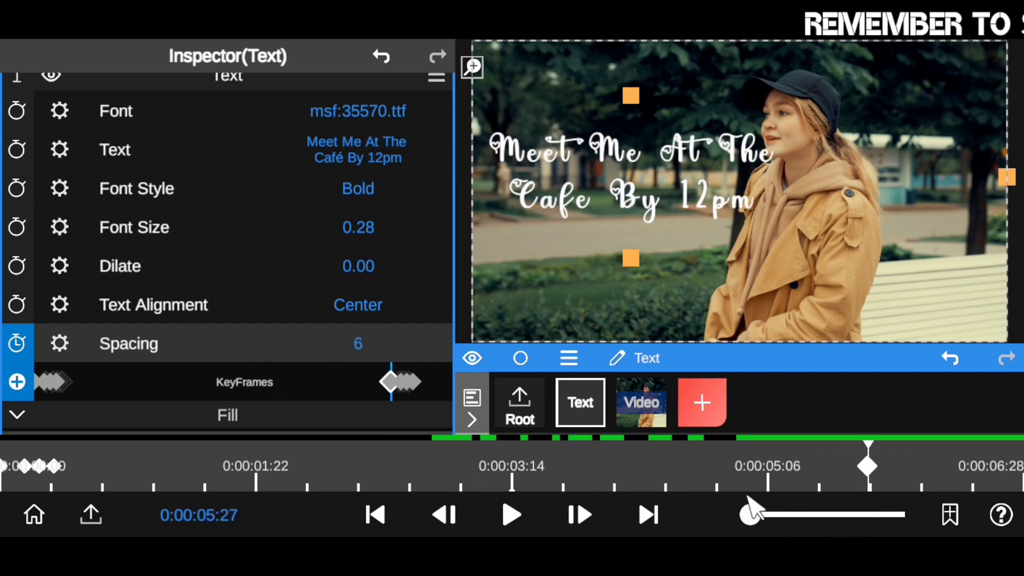
left_click_drag(756, 514, 855, 516)
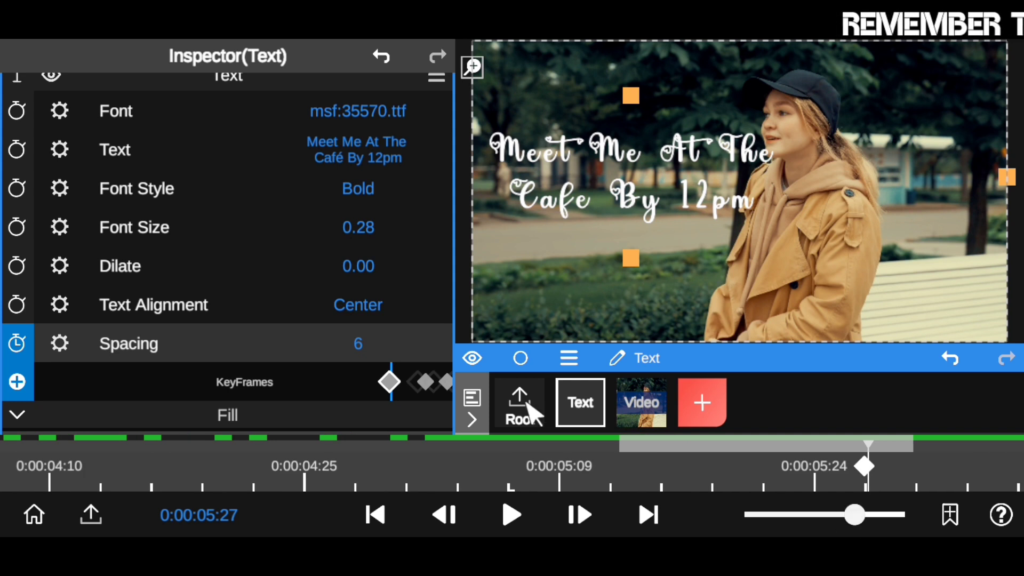
left_click(426, 382)
left_click(390, 382)
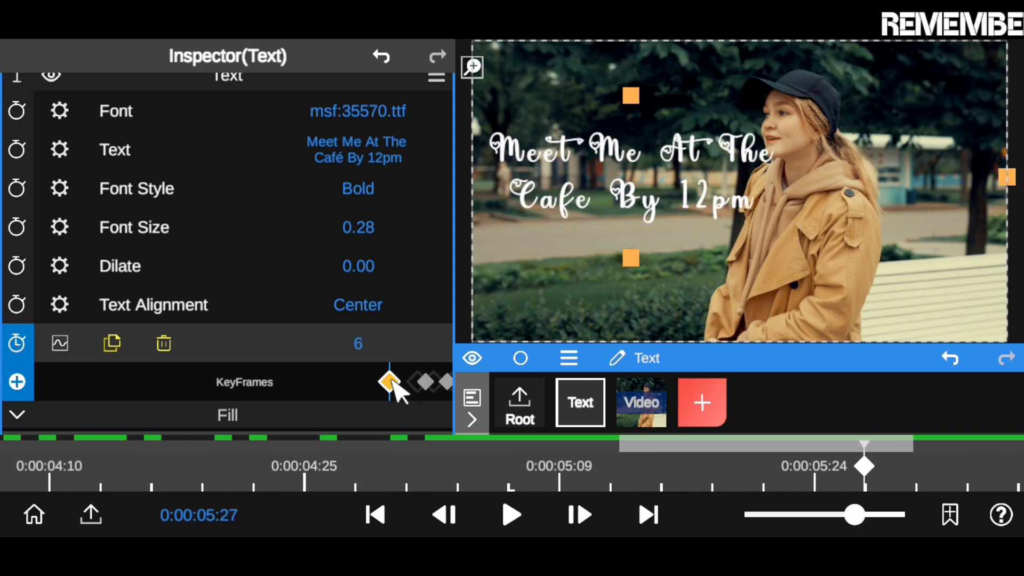
mouse_move(844, 472)
left_mouse_down()
mouse_move(883, 480)
mouse_move(793, 475)
left_mouse_up()
left_click(356, 382)
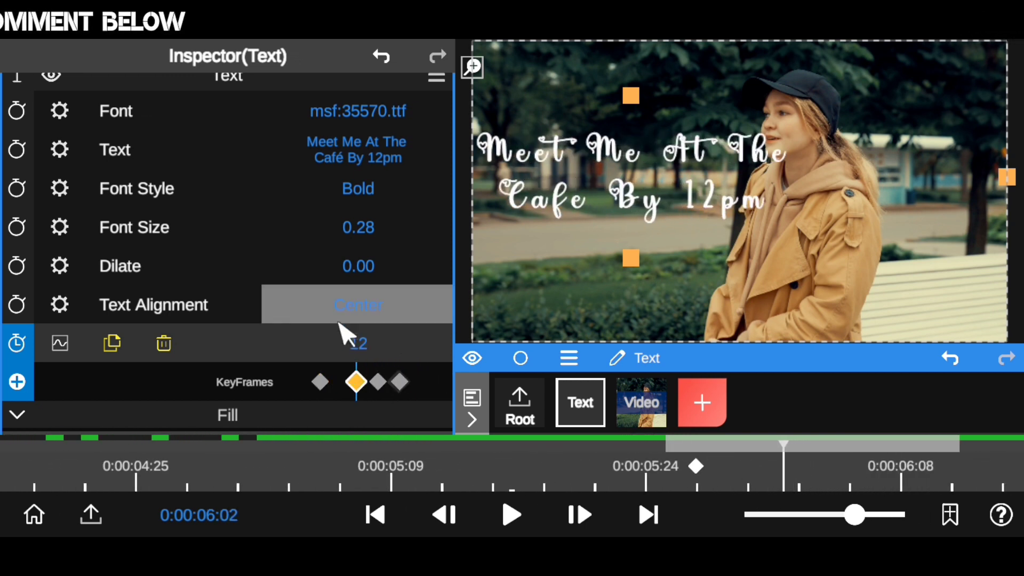
left_click_drag(361, 347, 366, 344)
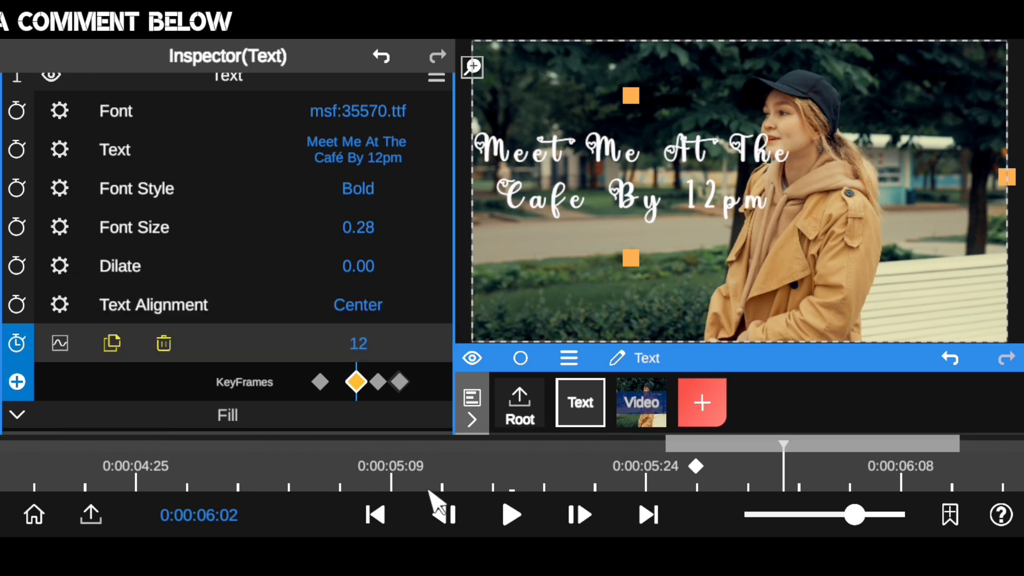
left_click_drag(620, 455, 647, 464)
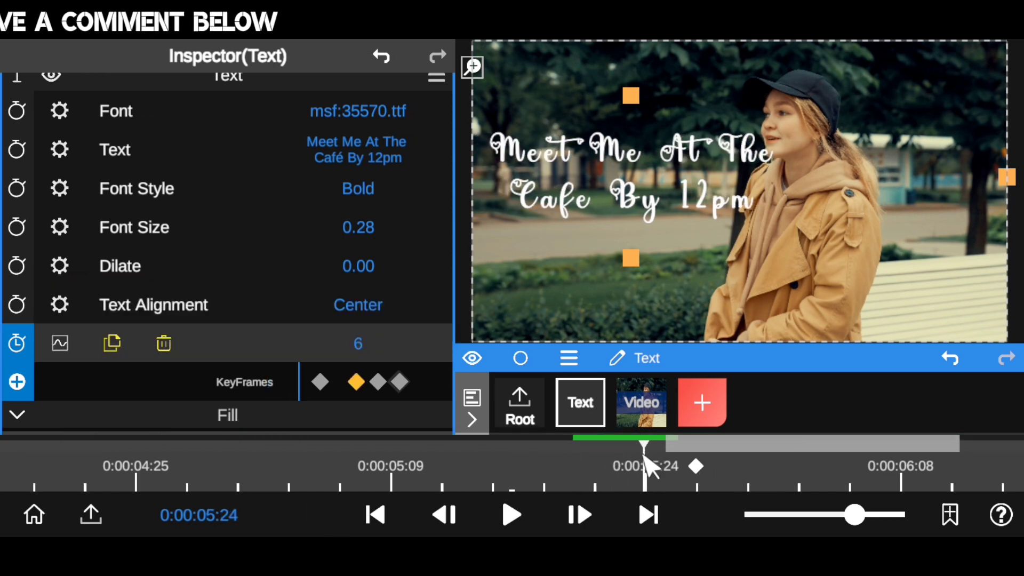
Play the ending spacing animation, then box-select all four closing Spacing keyframes.
left_click(504, 513)
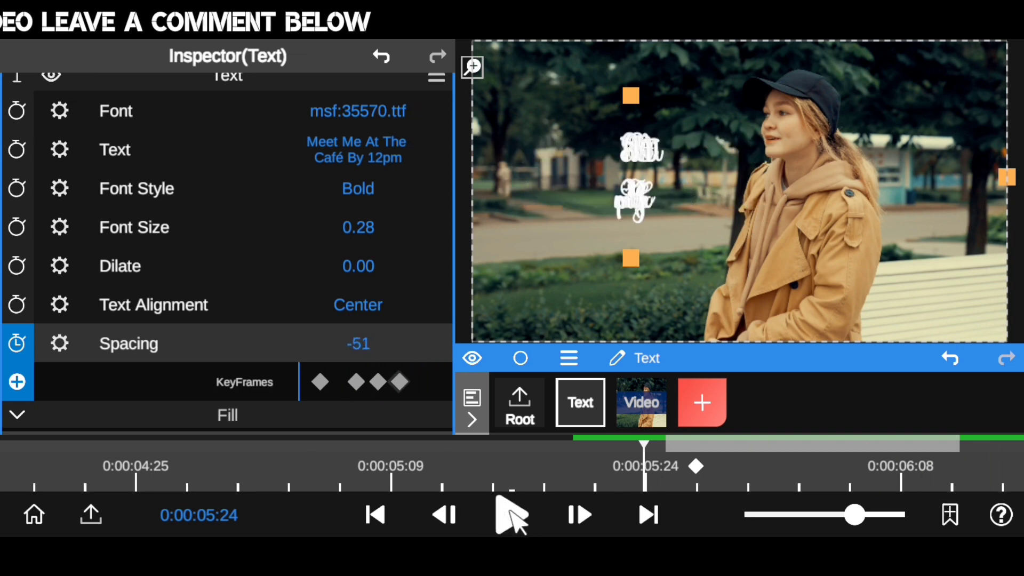
left_click(510, 513)
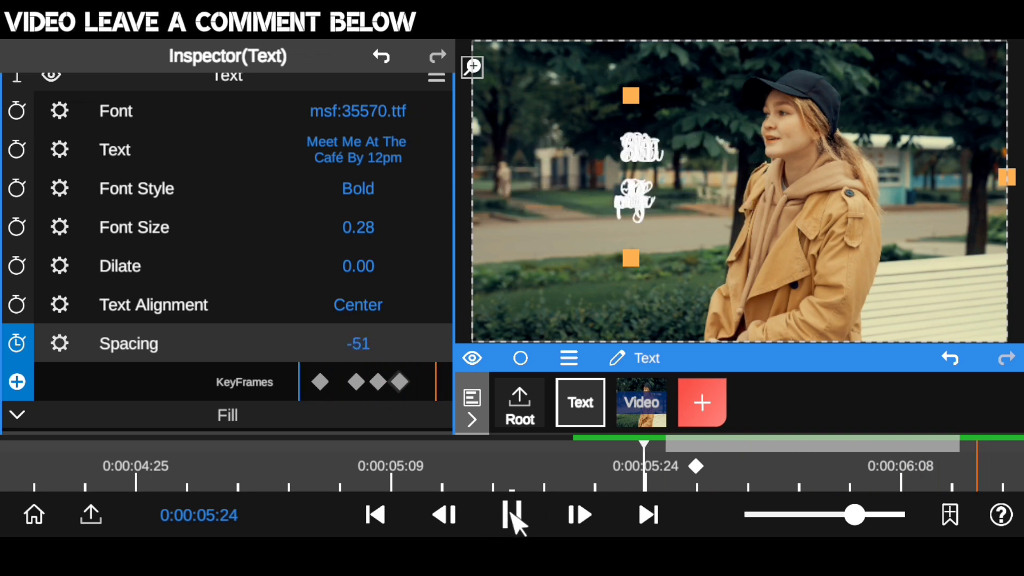
left_click(509, 513)
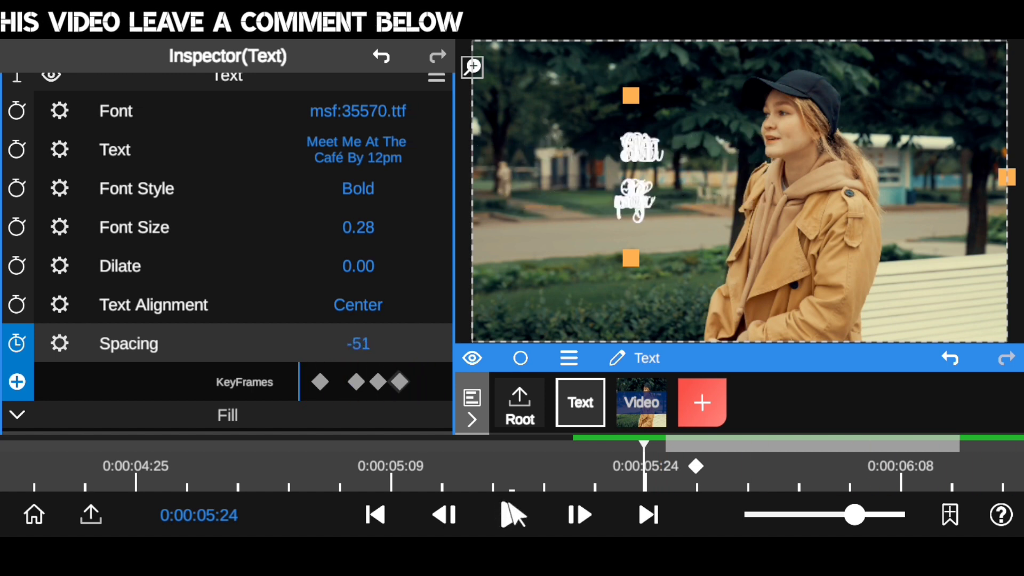
left_click(511, 513)
left_click_drag(245, 365, 495, 422)
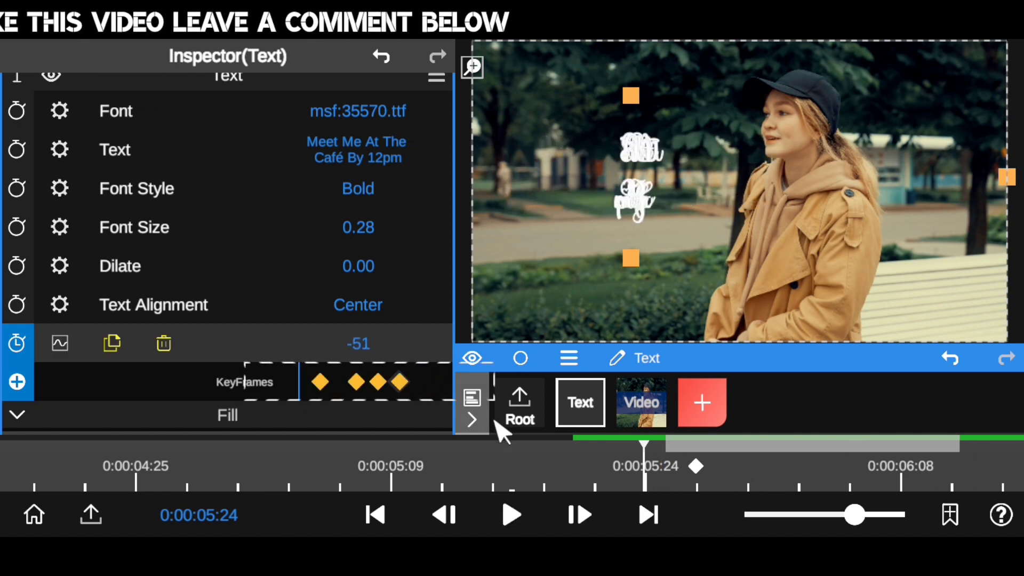
Apply an ease preset to the closing keyframes in the Spacing curve editor.
left_click(59, 343)
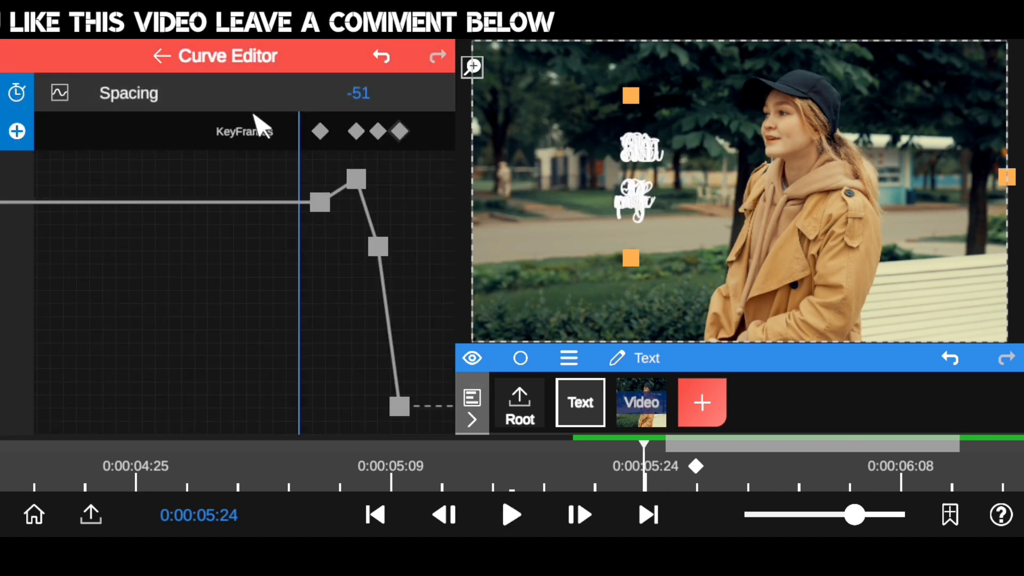
left_click_drag(254, 114, 434, 148)
left_click(17, 318)
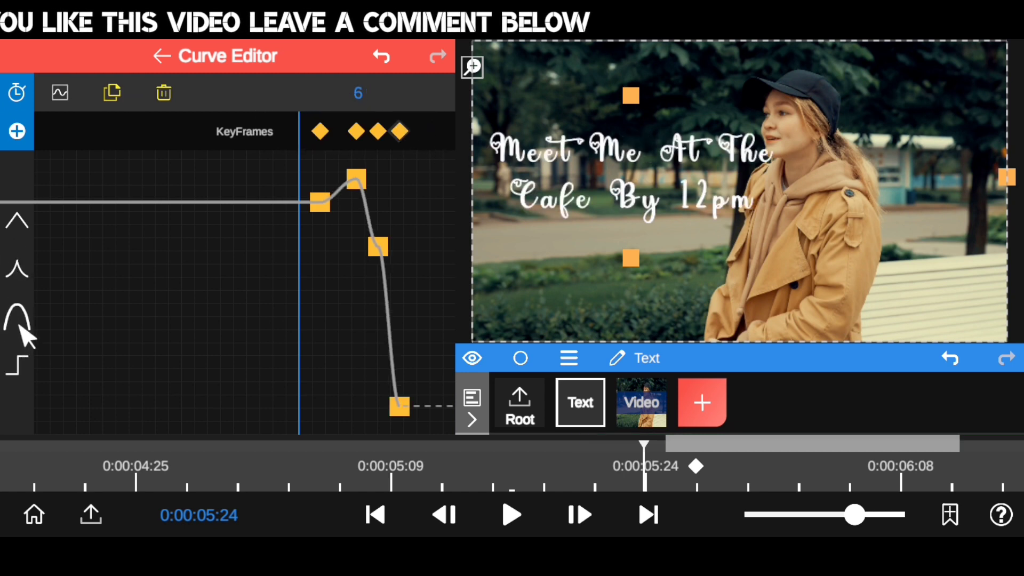
Play the eased spacing, zoom the timeline out, rewind, and close the curve editor.
left_click(512, 515)
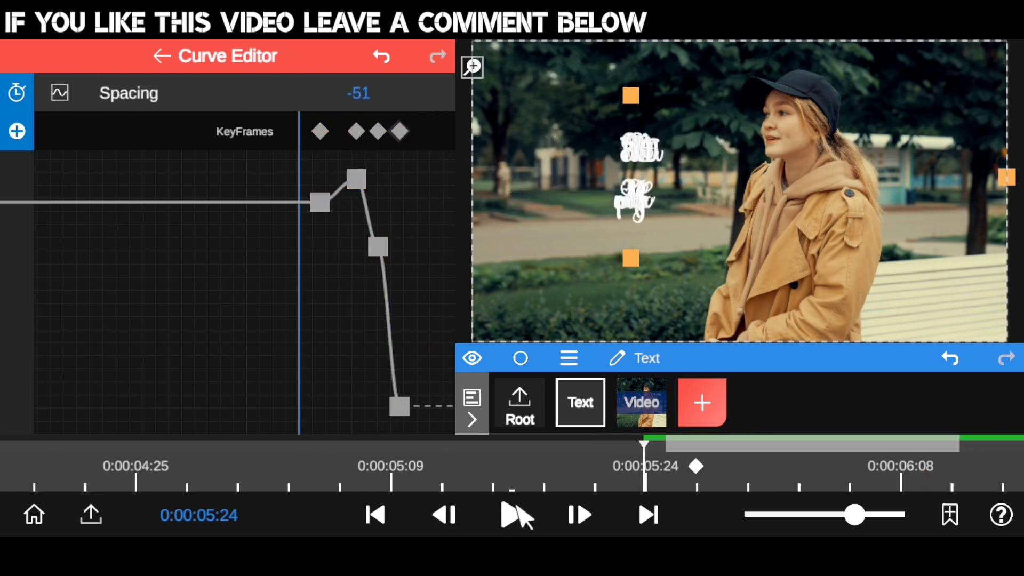
left_click(506, 512)
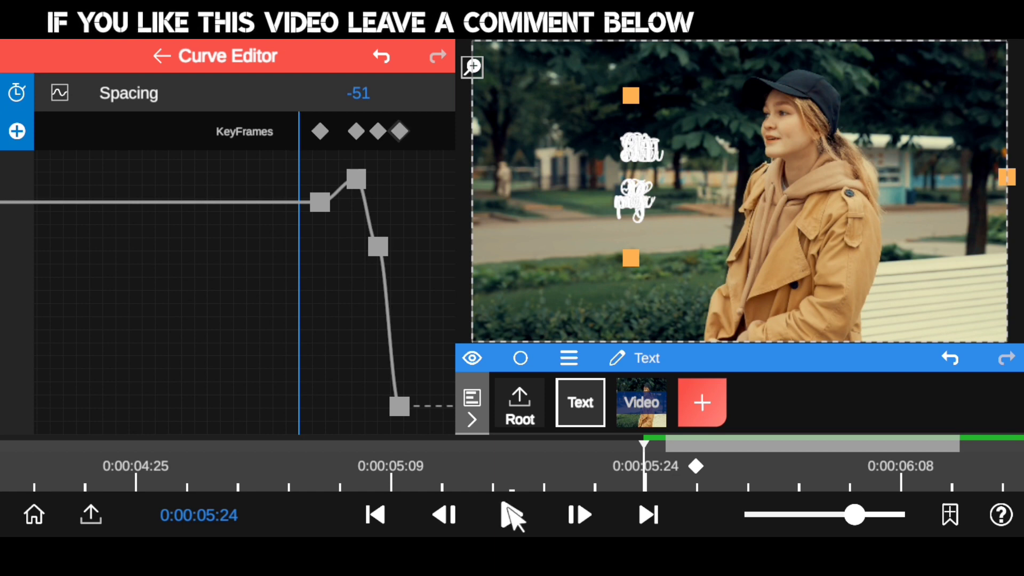
left_click(512, 516)
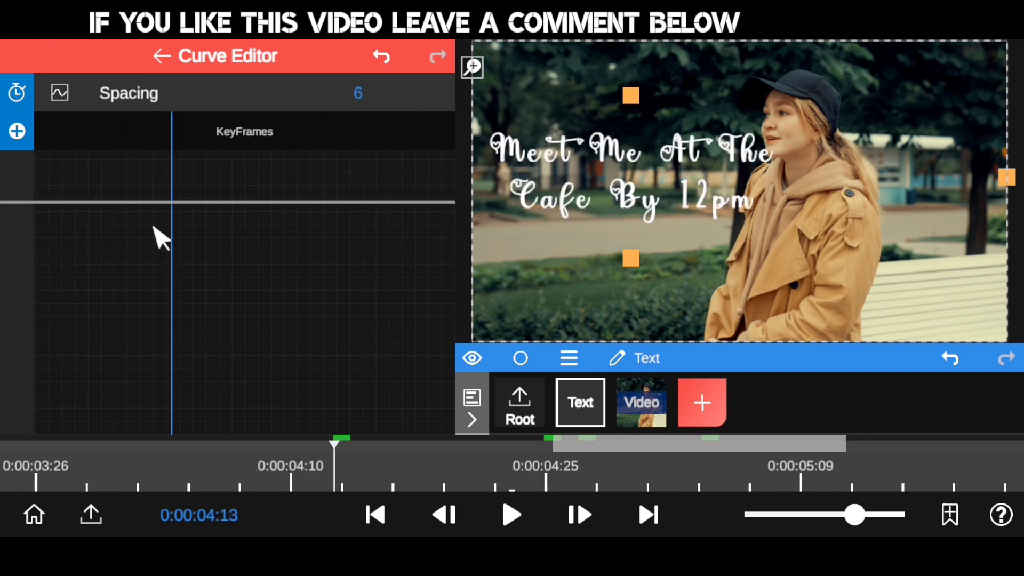
left_click_drag(865, 521, 688, 517)
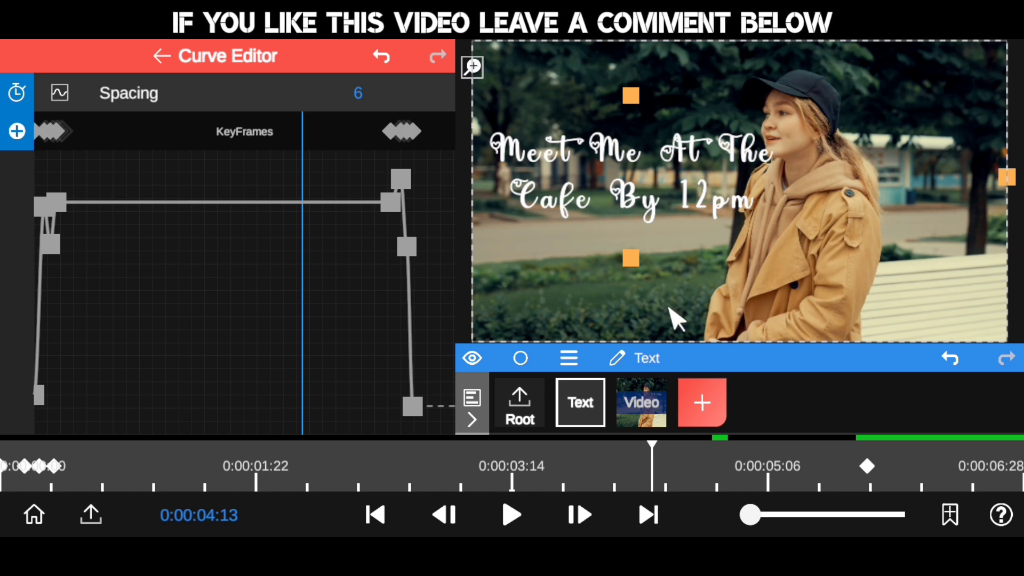
left_click(4, 477)
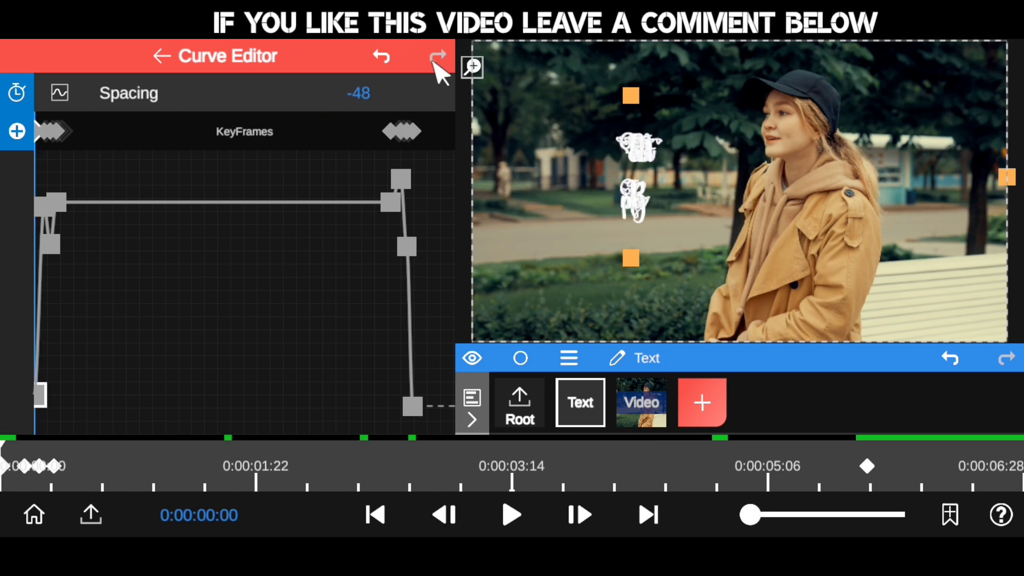
left_click(190, 56)
left_click(237, 78)
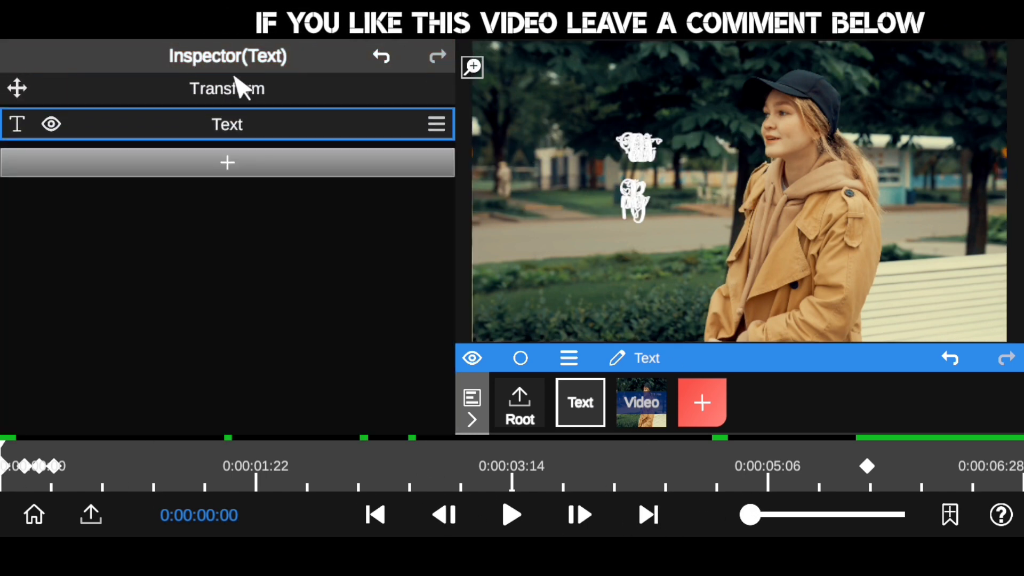
left_click(241, 91)
left_click(281, 91)
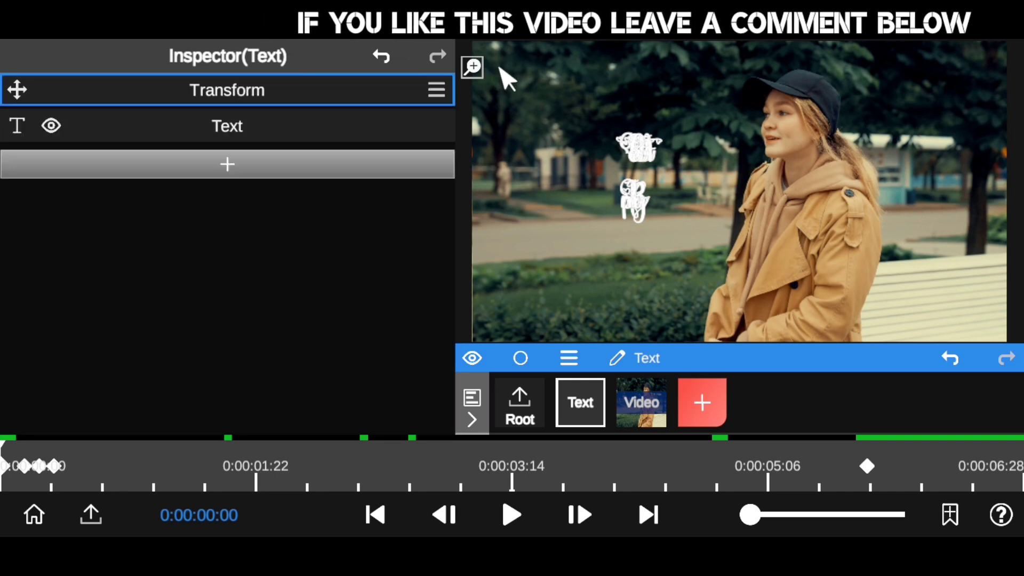
left_click(473, 69)
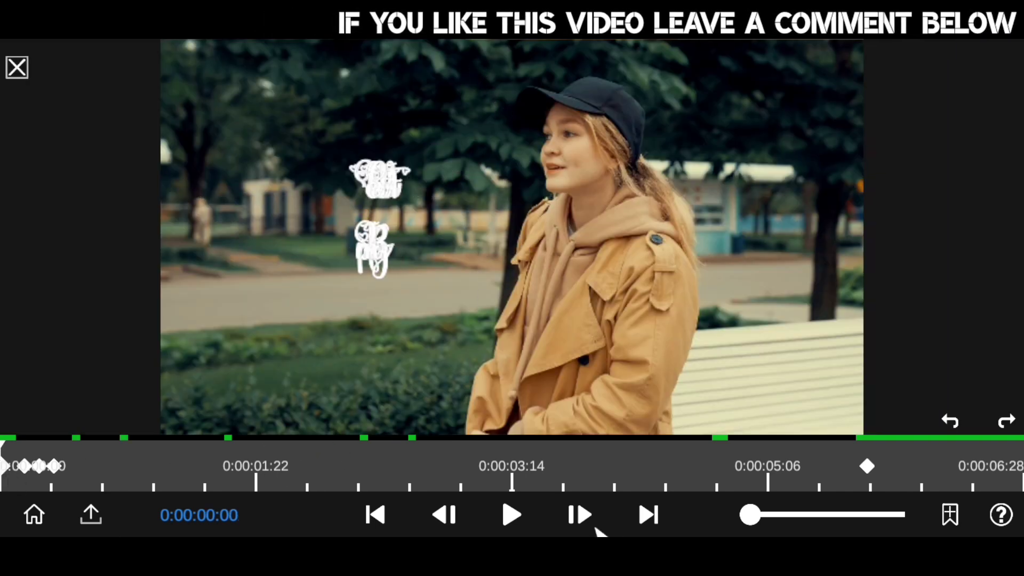
left_click(506, 513)
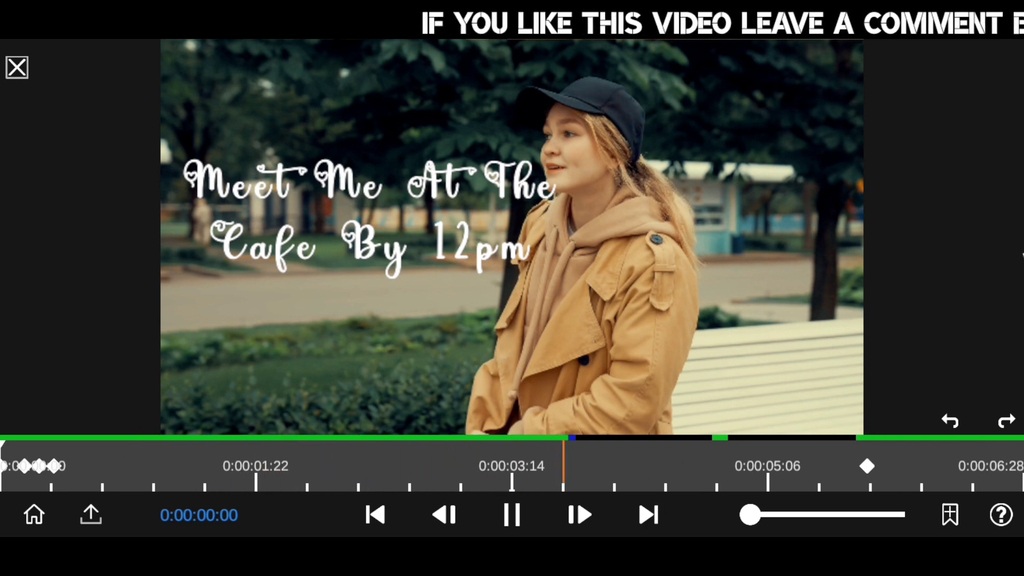
left_click(508, 509)
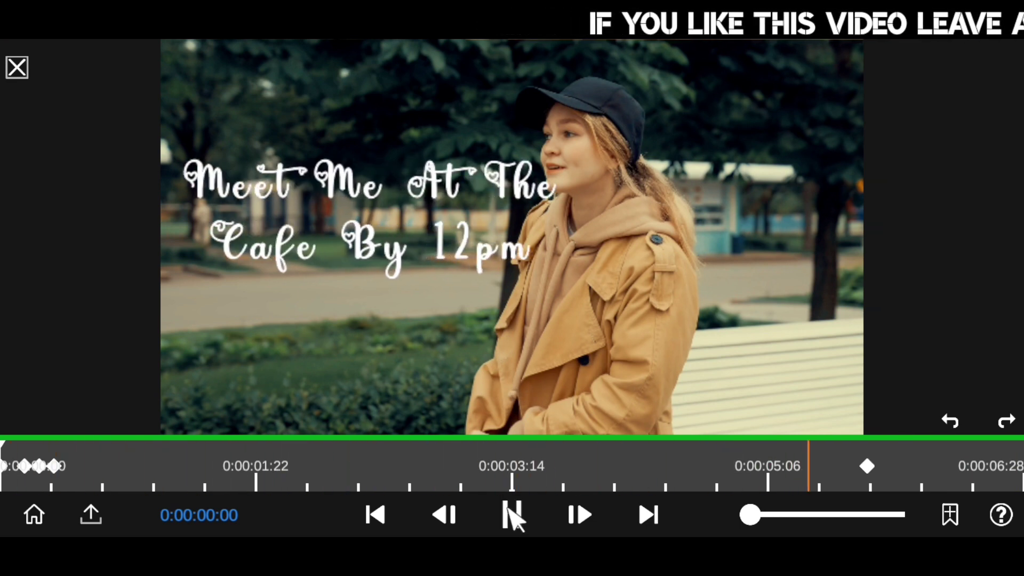
Move the last Spacing keyframe earlier to about 0:00:03:14 and collapse the Text section.
left_click(17, 68)
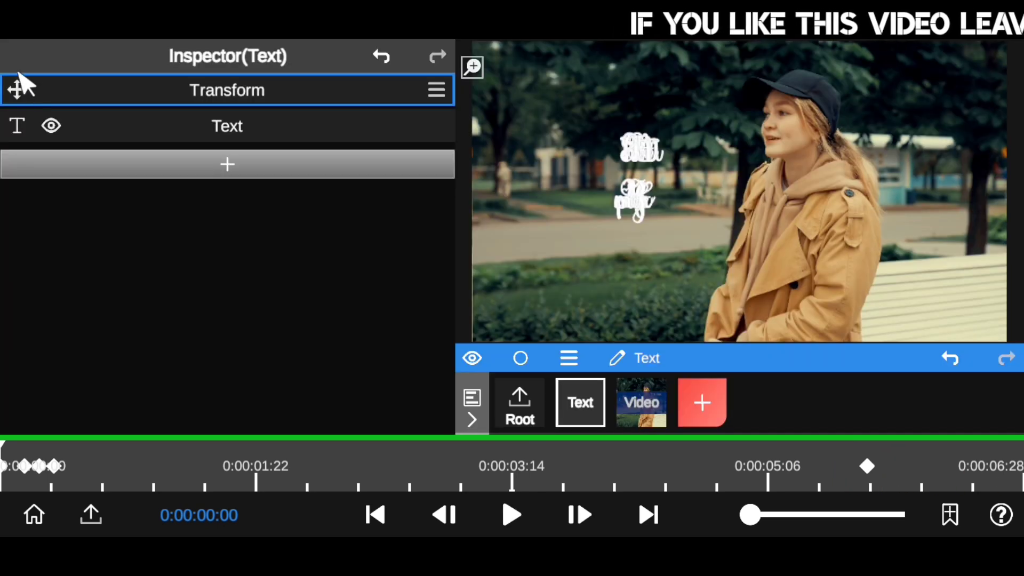
left_click_drag(749, 368, 744, 316)
left_click(272, 128)
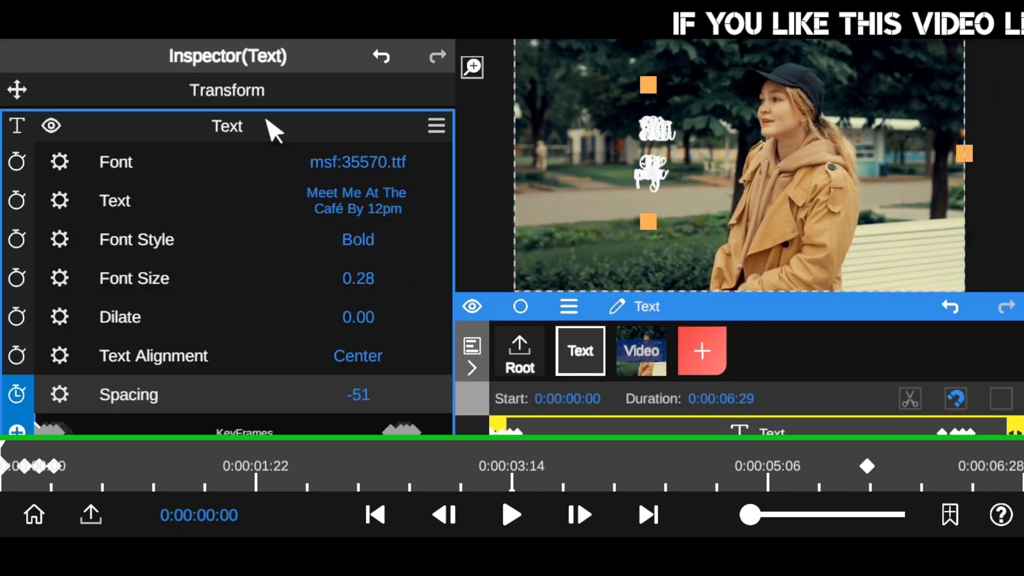
left_click_drag(292, 368, 275, 313)
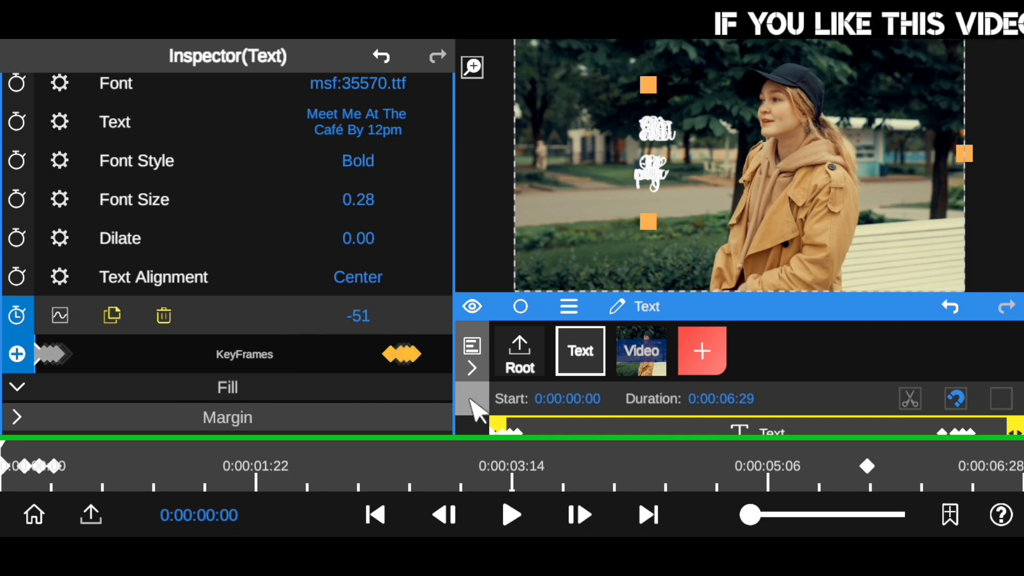
left_click_drag(379, 358, 214, 346)
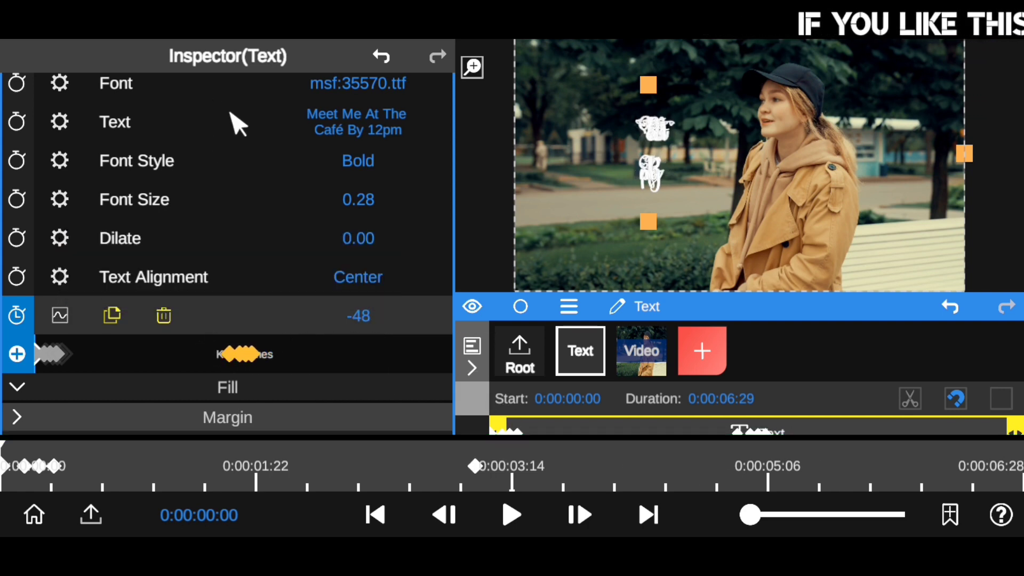
left_click_drag(229, 119, 201, 291)
left_click(242, 128)
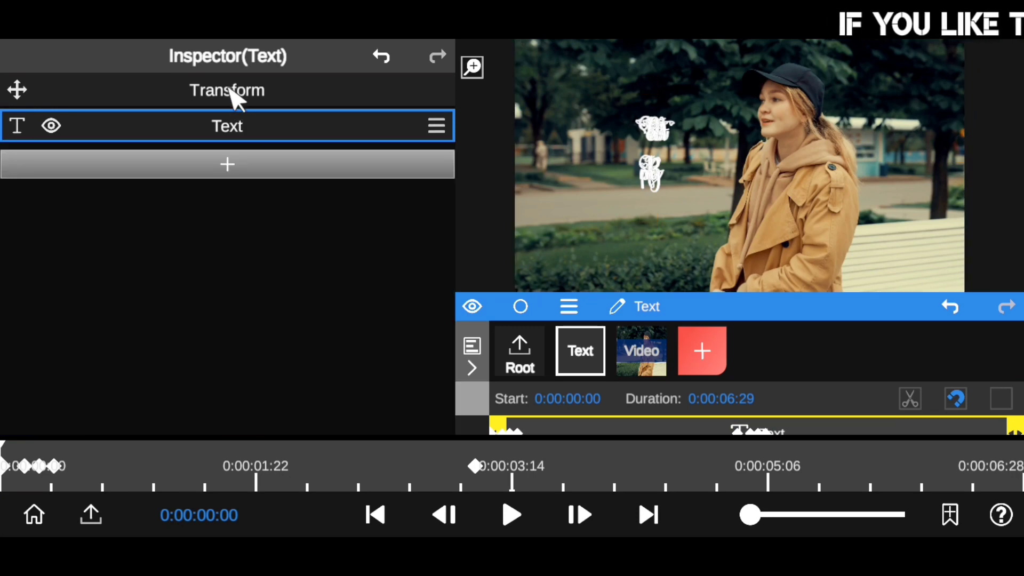
Play the revised text animation in the full-screen preview, then exit it.
left_click(472, 68)
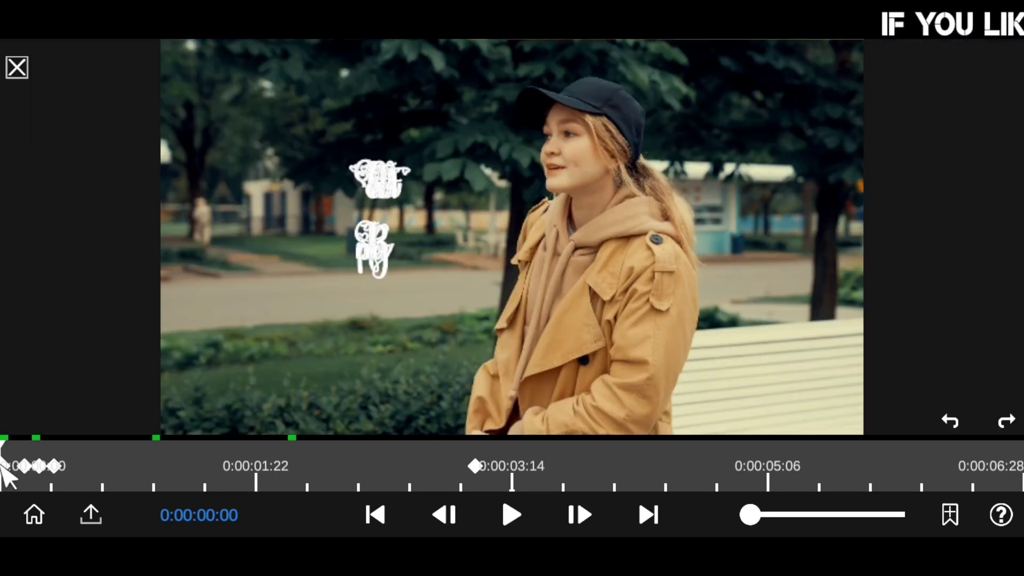
left_click(509, 513)
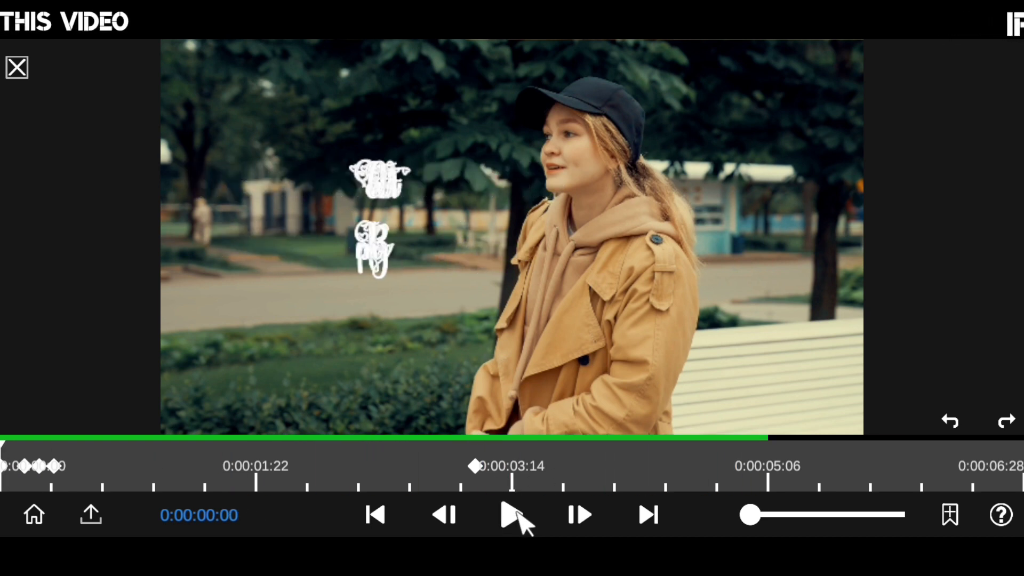
left_click(516, 512)
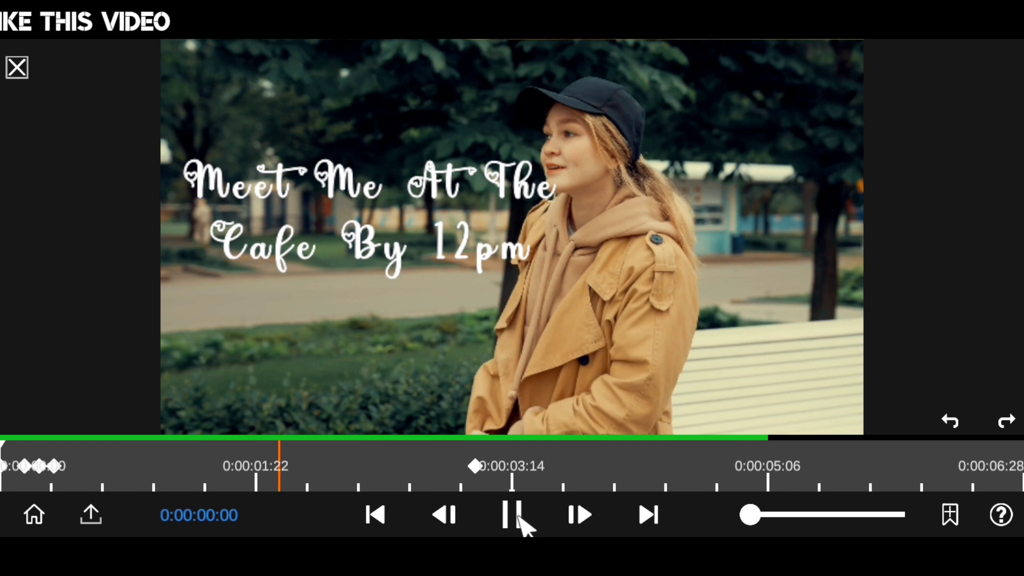
left_click(18, 68)
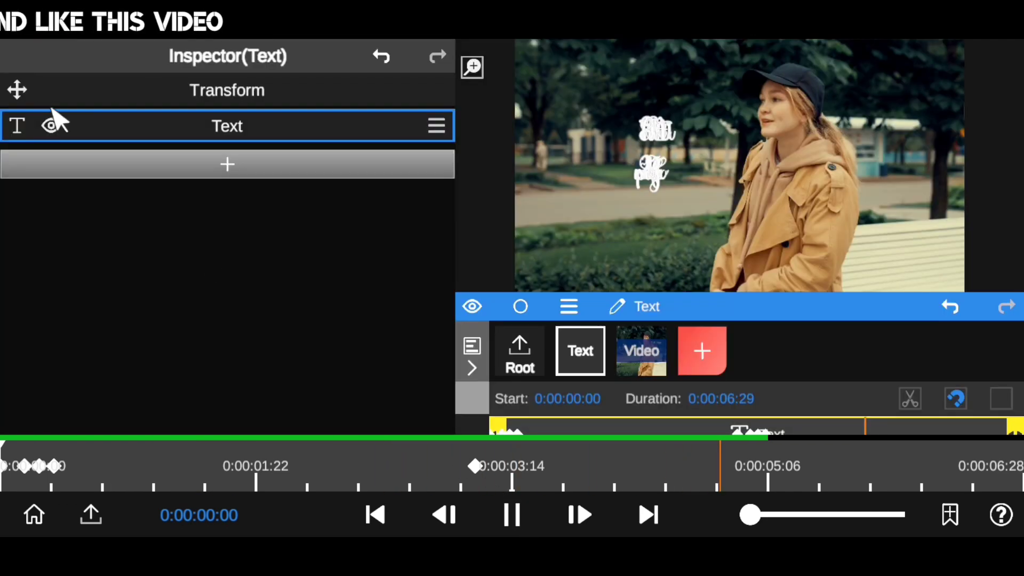
left_click(520, 352)
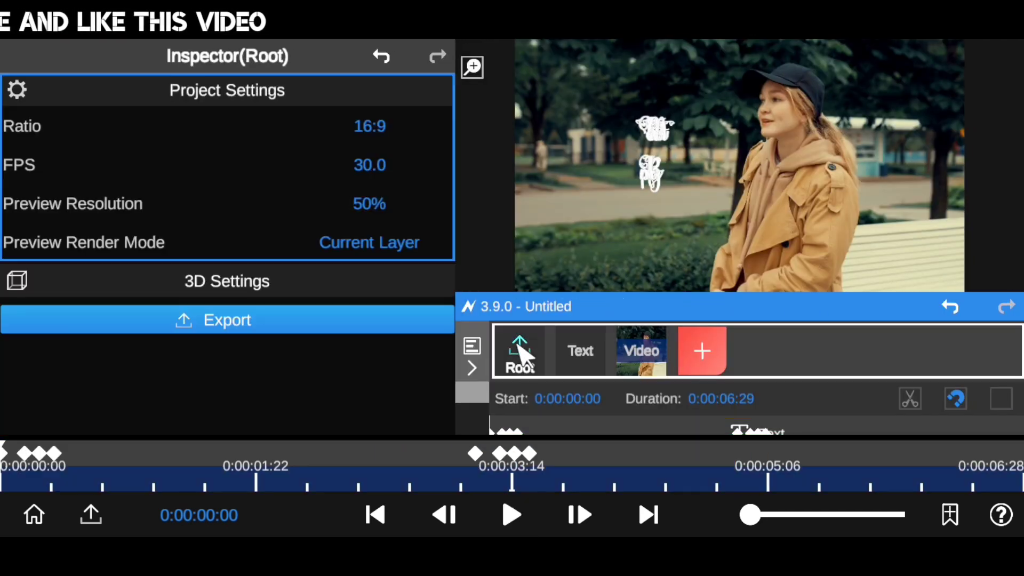
left_click(483, 68)
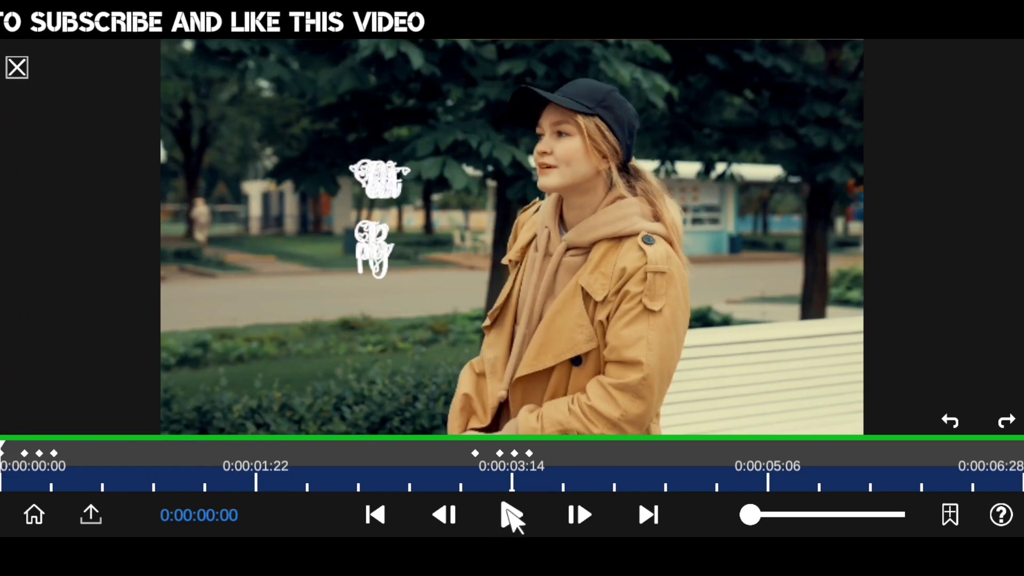
left_click(510, 516)
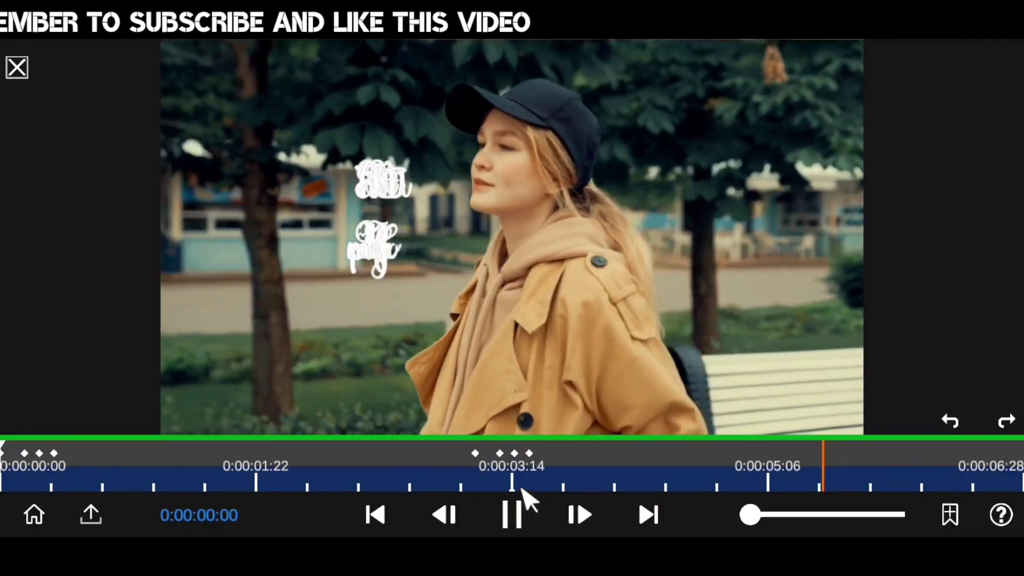
left_click(4, 443)
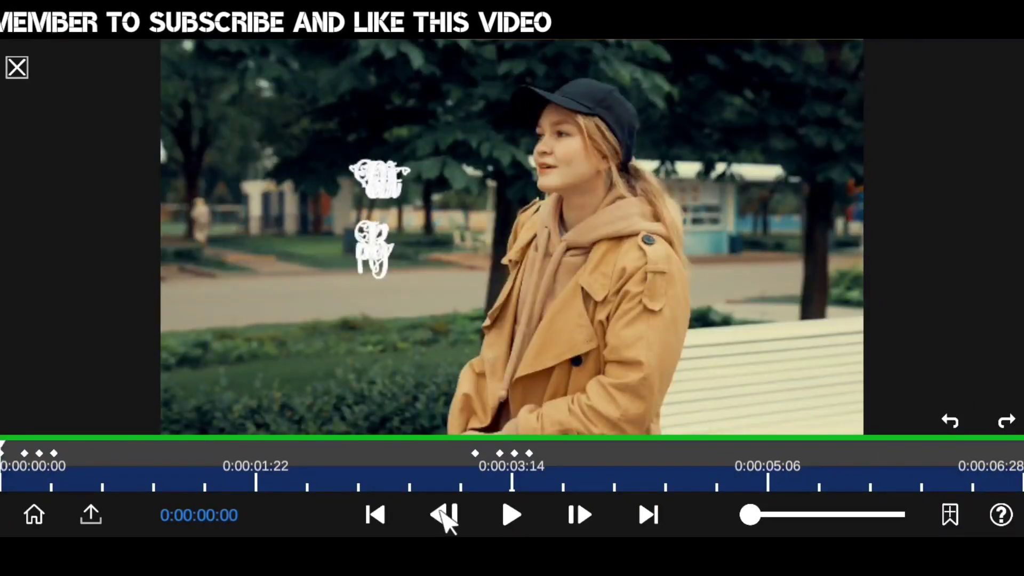
left_click(509, 514)
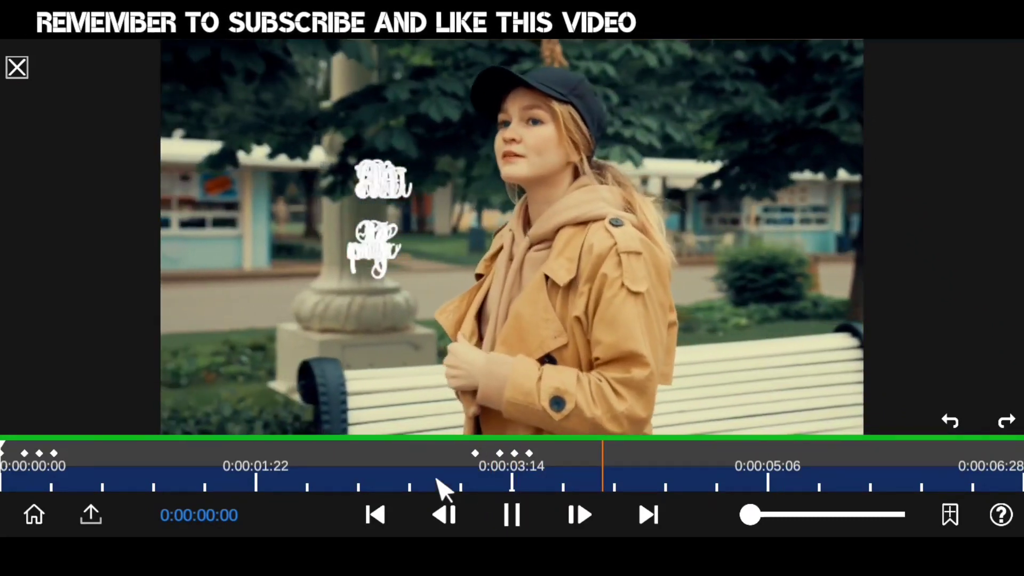
left_click_drag(441, 487, 4, 454)
left_click(22, 66)
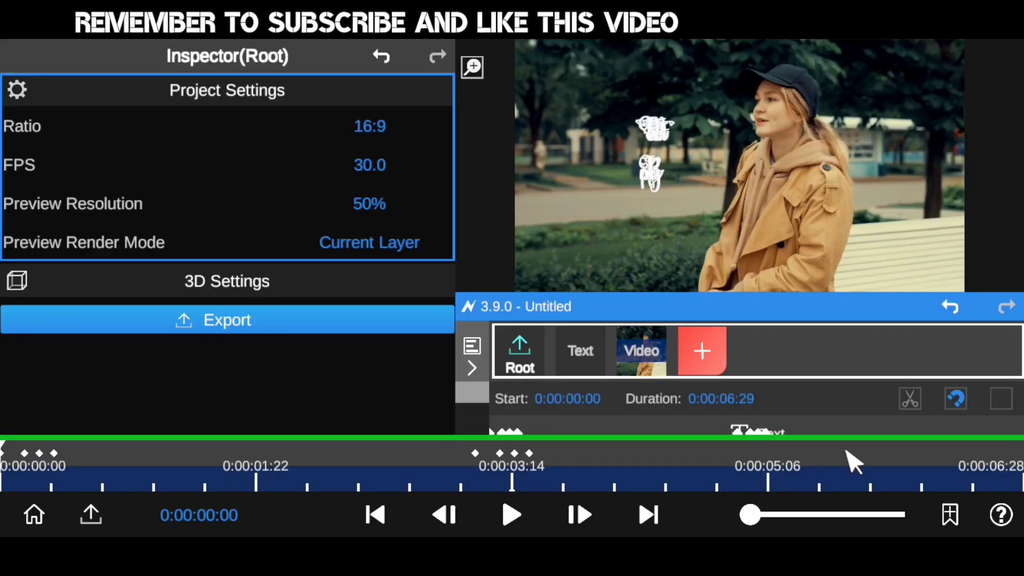
left_click_drag(792, 312, 777, 221)
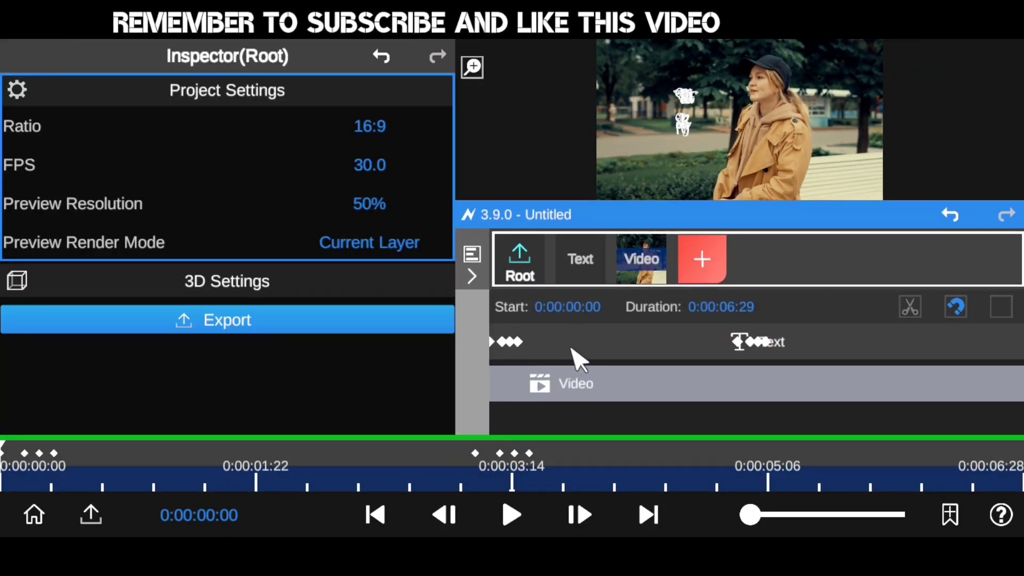
left_click(576, 353)
left_click_drag(673, 223, 673, 376)
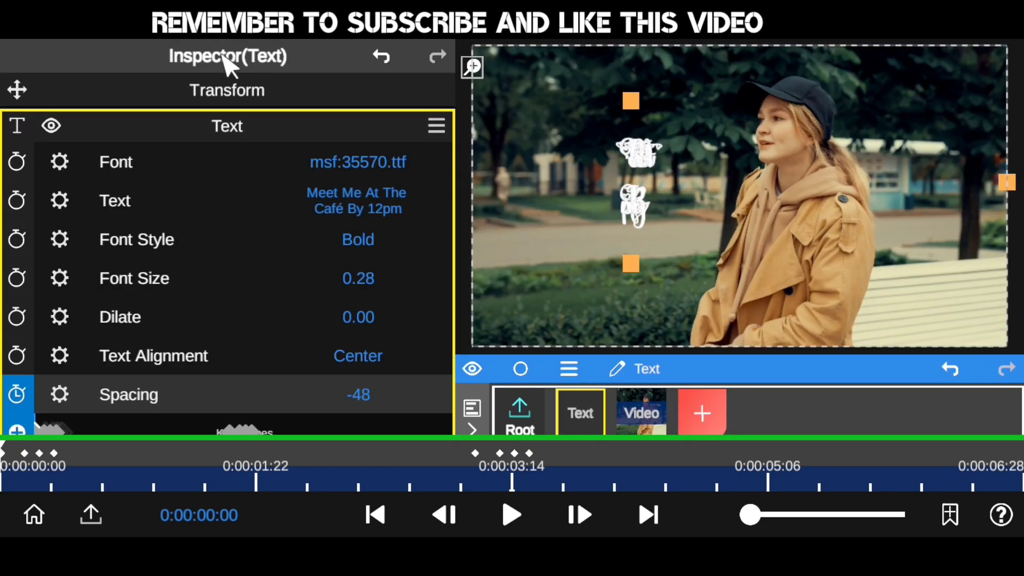
left_click(228, 128)
Enable Position keyframing and place the text off-screen at Y -0.21 on frame 0.
left_click(239, 87)
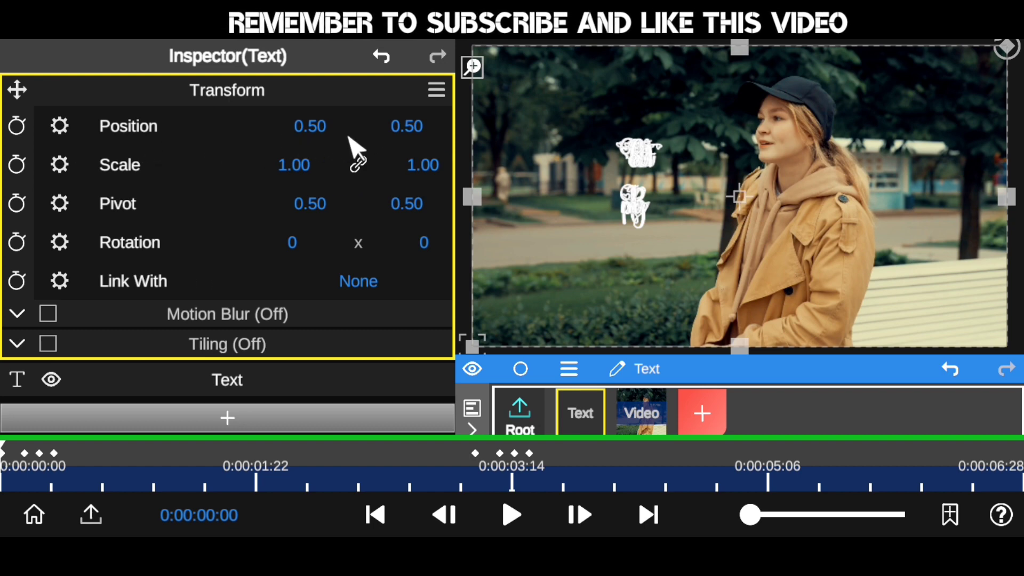
left_click_drag(412, 135, 423, 141)
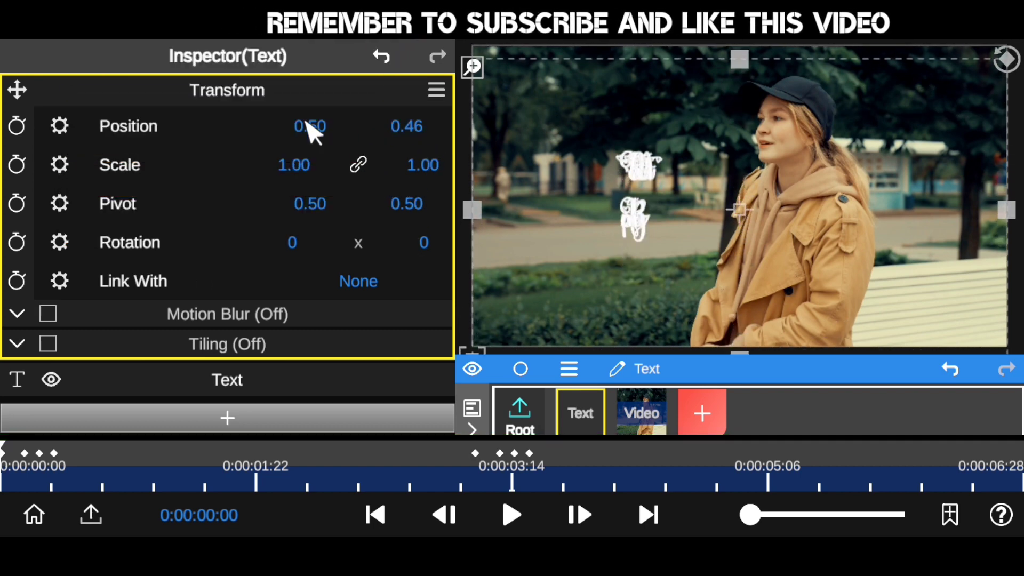
mouse_move(309, 133)
left_mouse_down()
mouse_move(343, 132)
mouse_move(368, 56)
left_mouse_up()
left_click(385, 53)
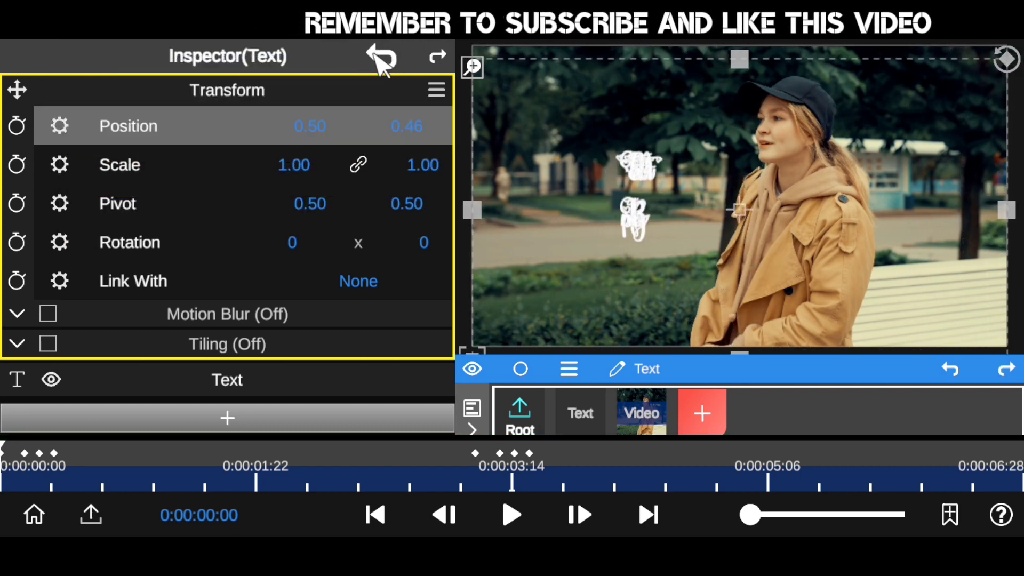
left_click(383, 54)
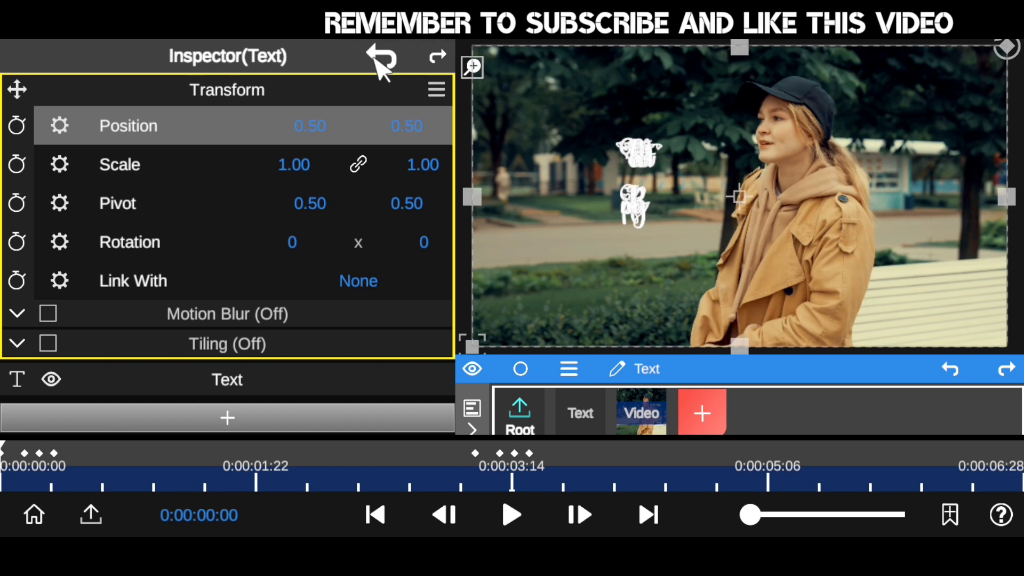
left_click(16, 126)
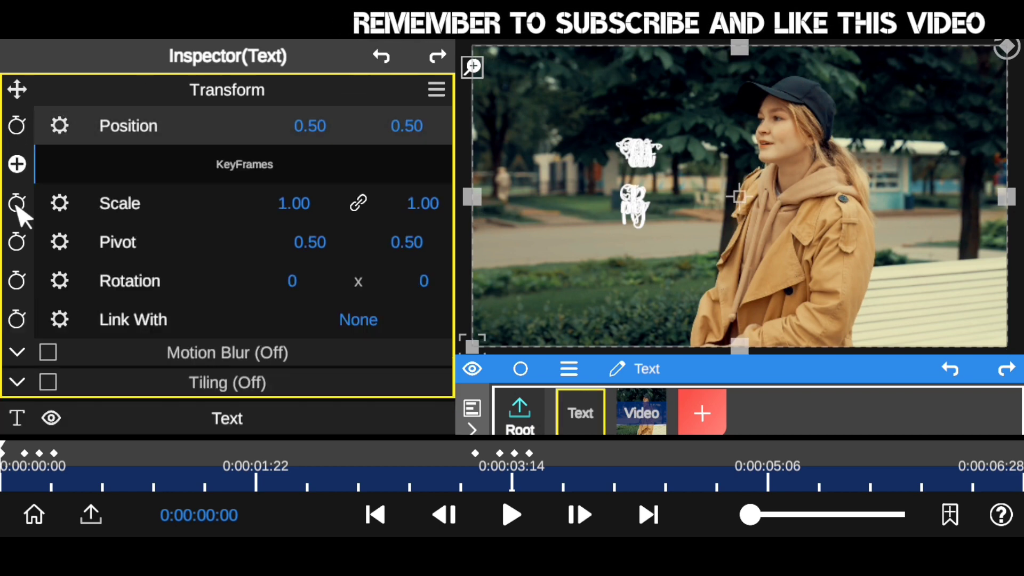
left_click(16, 164)
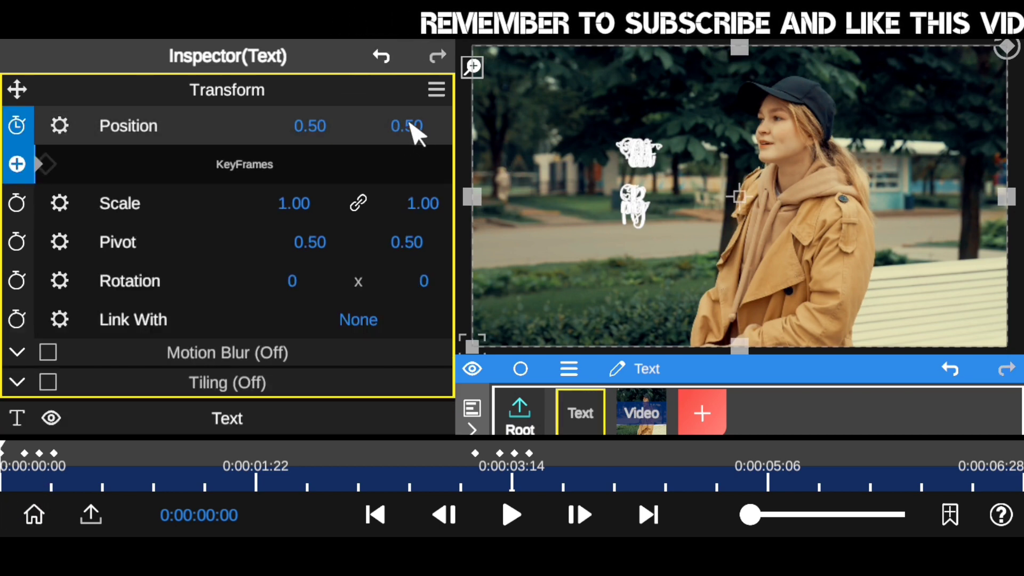
left_click_drag(410, 123, 393, 482)
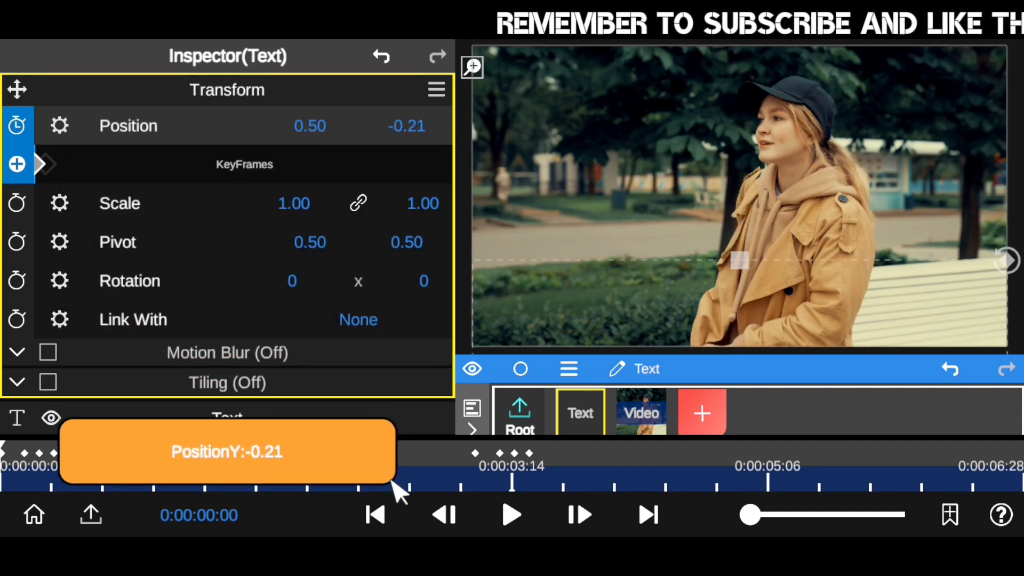
At frame 5, raise the text into frame to Position Y 0.62.
left_click(640, 516)
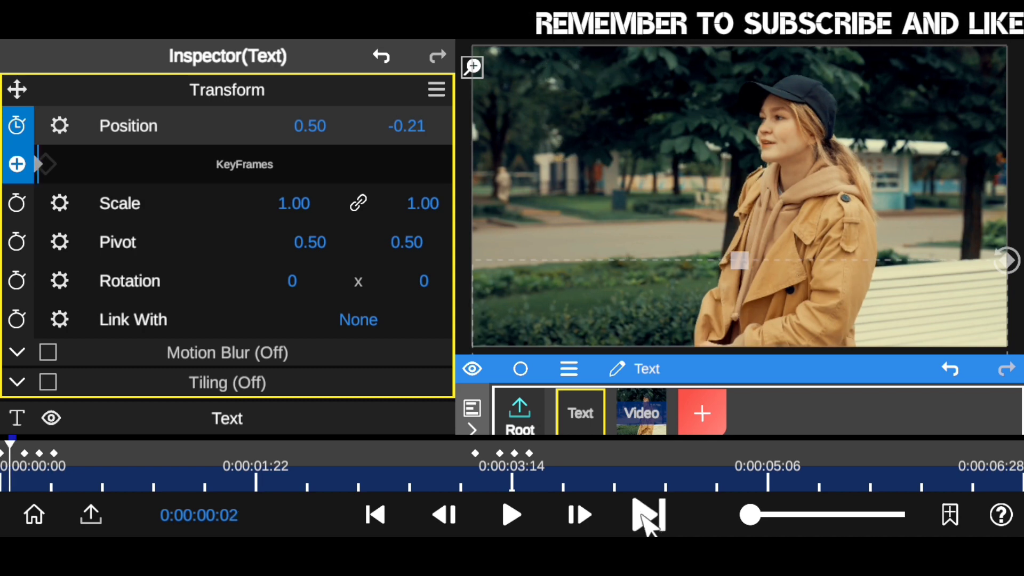
left_click(640, 516)
left_click(640, 517)
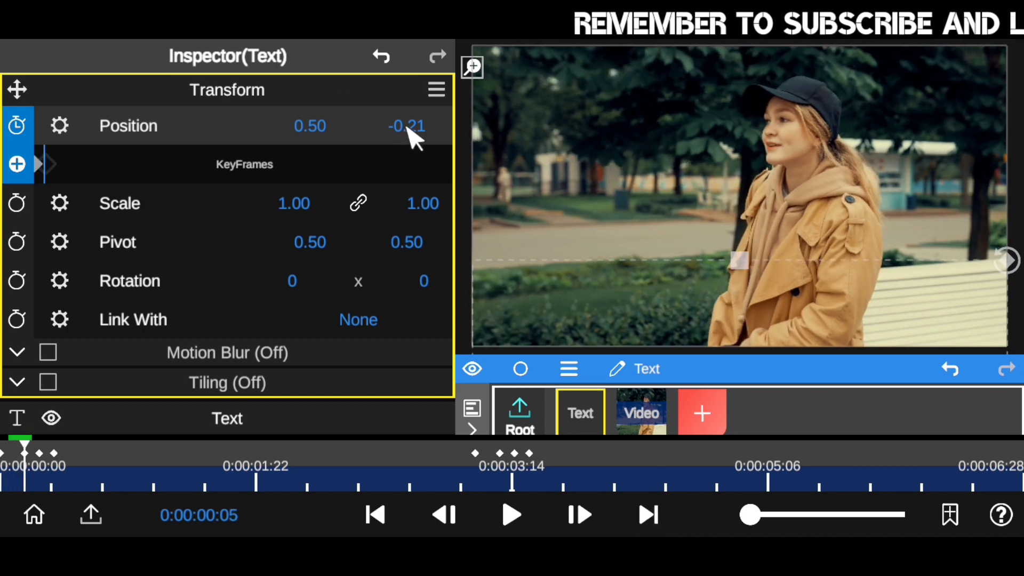
left_click_drag(413, 136, 418, 46)
left_click_drag(411, 155, 423, 57)
left_click_drag(418, 137, 419, 94)
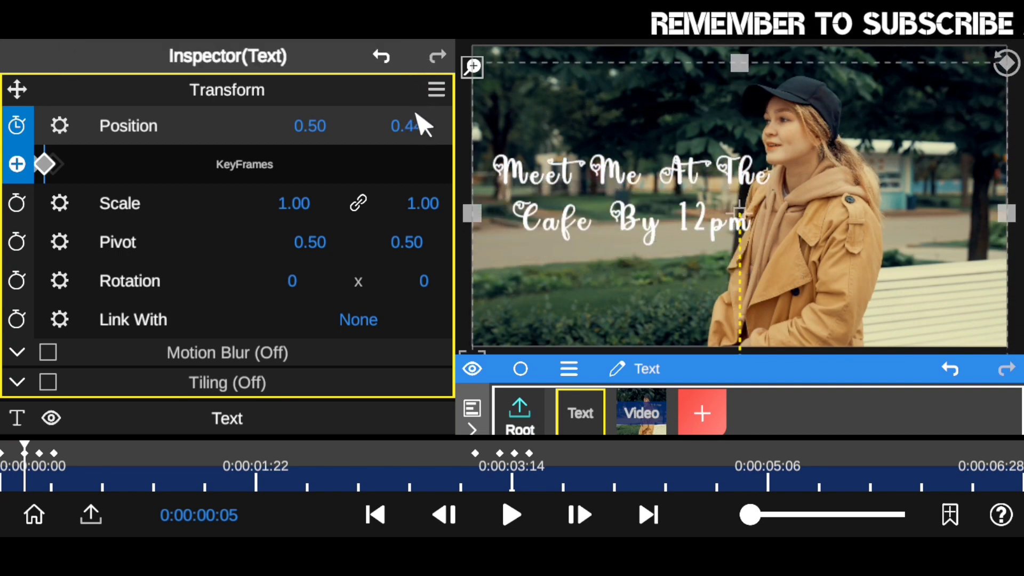
left_click_drag(415, 128, 414, 42)
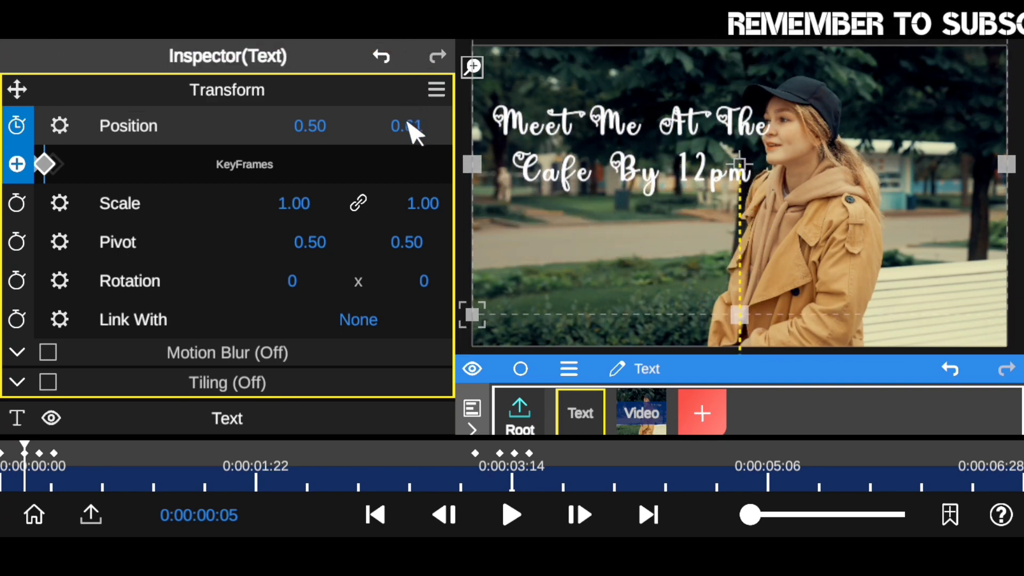
left_click_drag(413, 131, 403, 152)
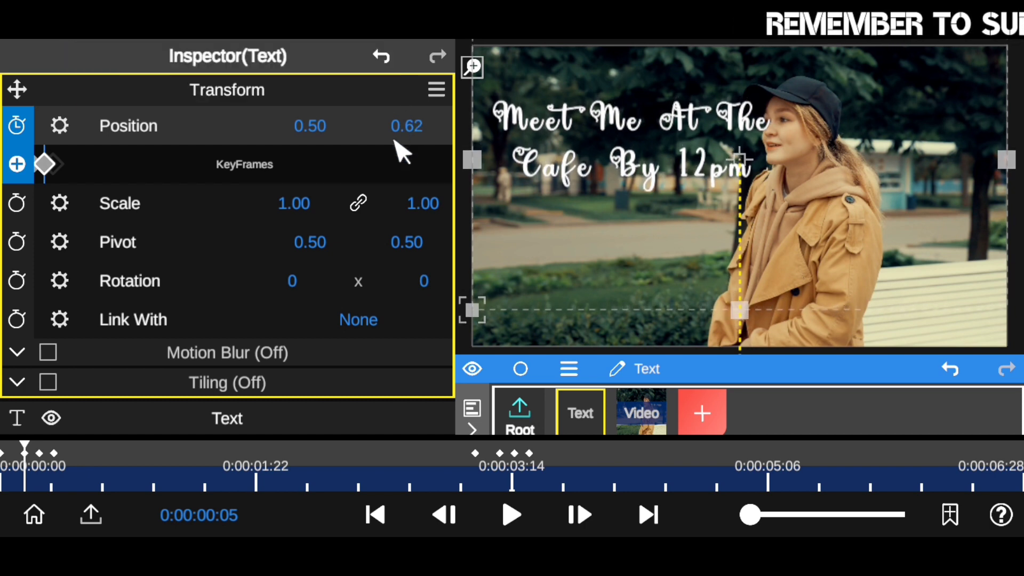
Dip the text to Y 0.53 at frame 8, settle at 0.62 at frame 11, then rewind.
left_click(648, 515)
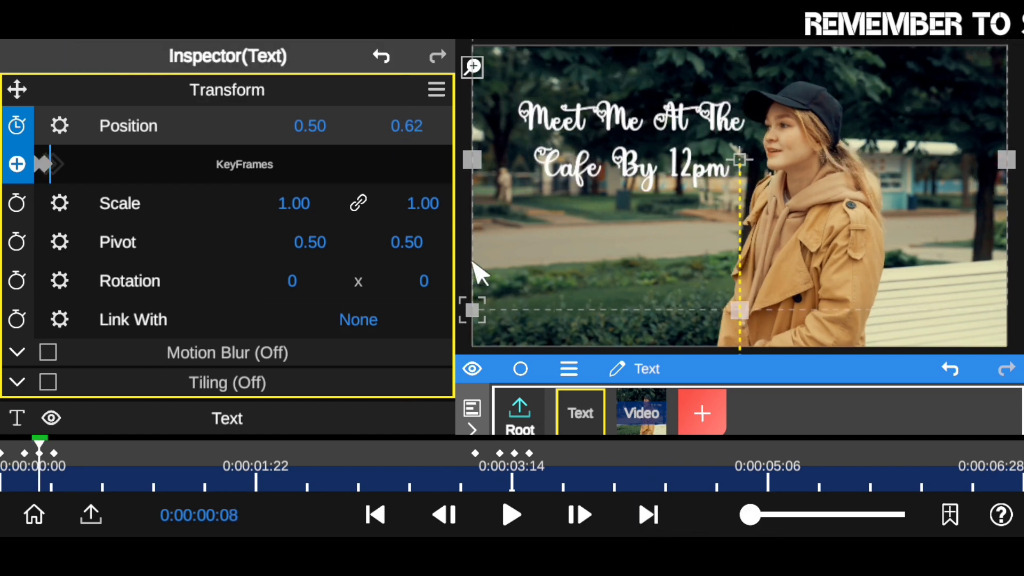
left_click_drag(411, 131, 407, 179)
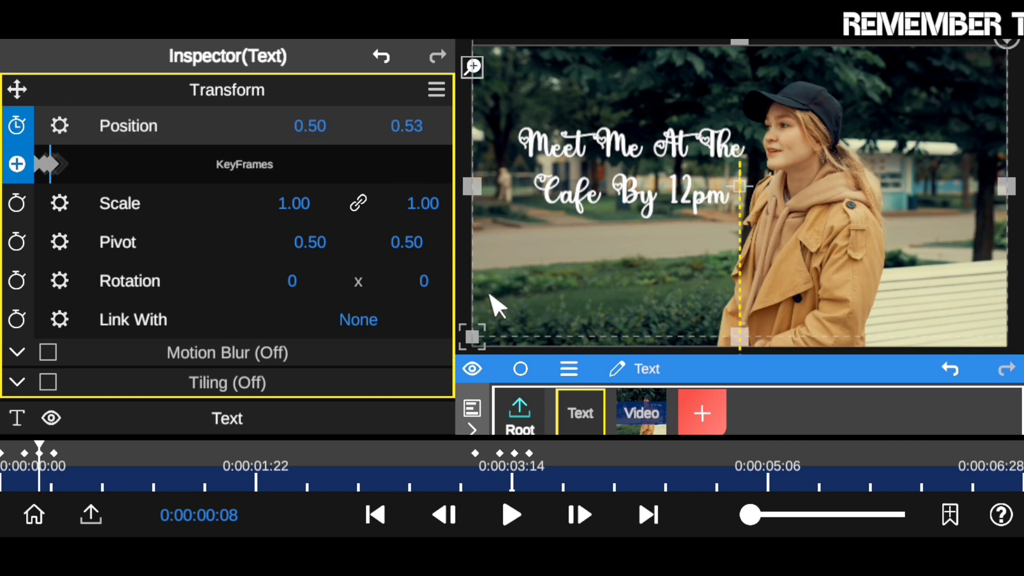
left_click(648, 515)
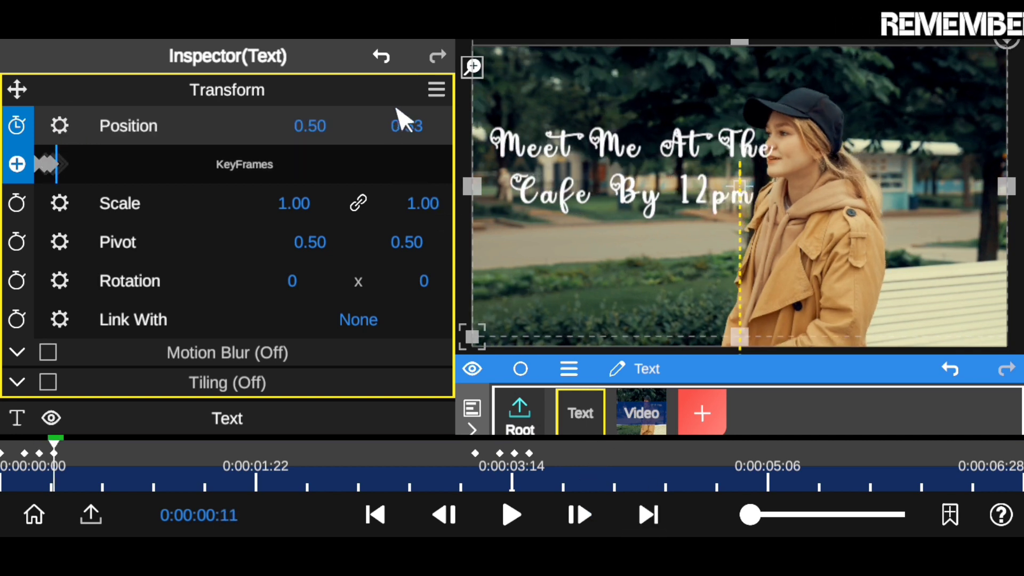
left_click_drag(411, 131, 411, 84)
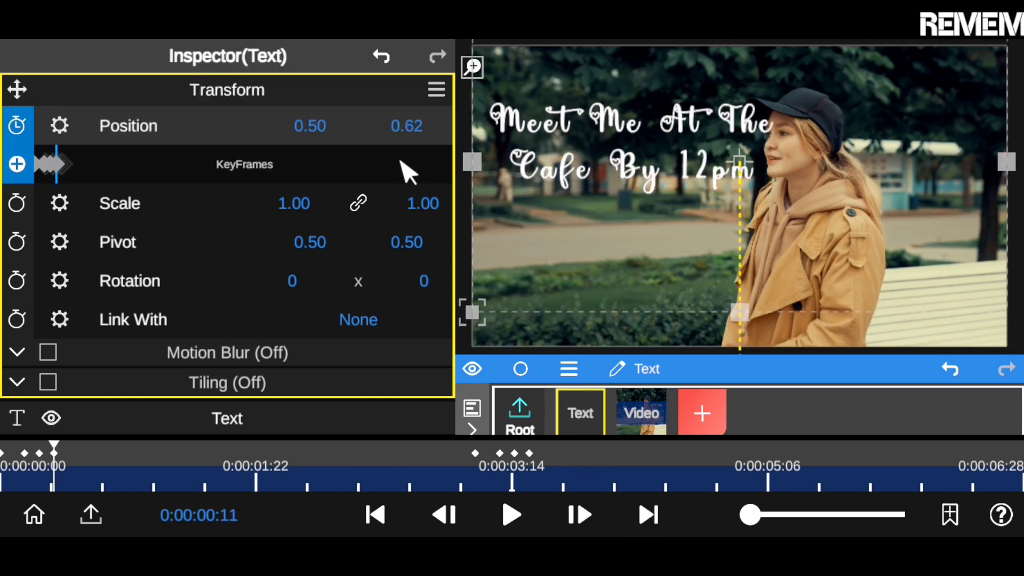
left_click(2, 485)
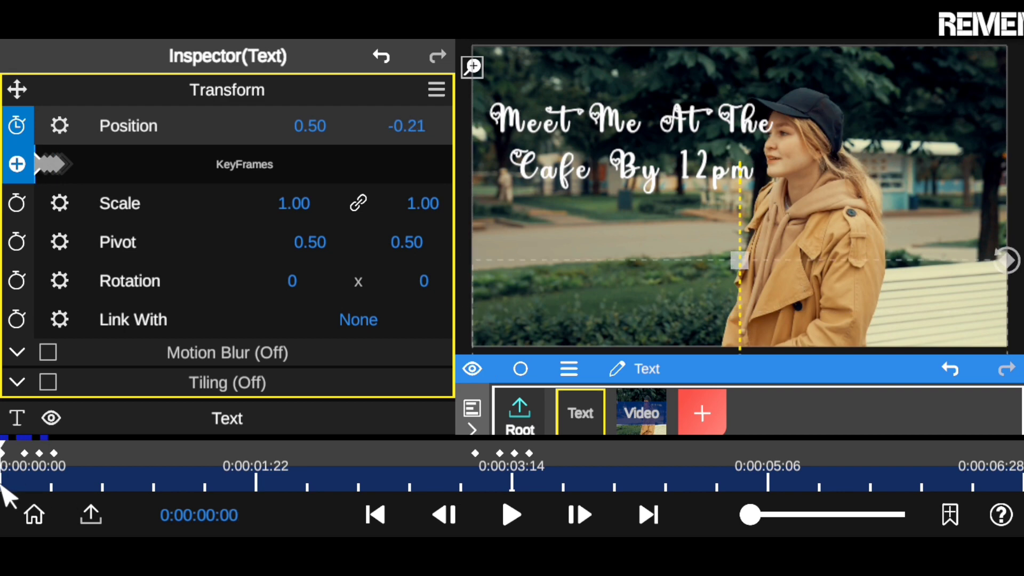
Play the title drop-in twice and collapse the Transform properties.
left_click(515, 515)
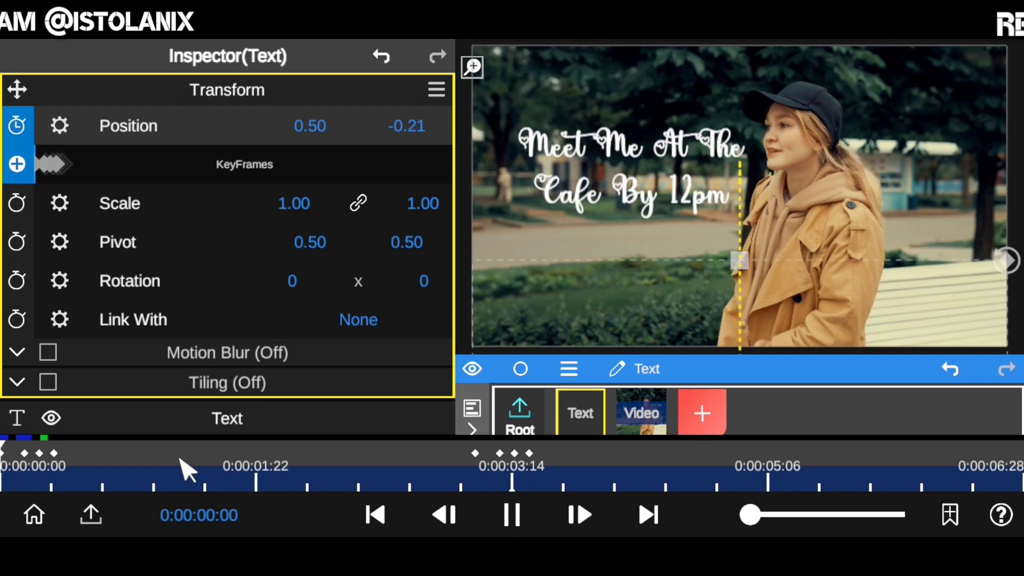
left_click(62, 467)
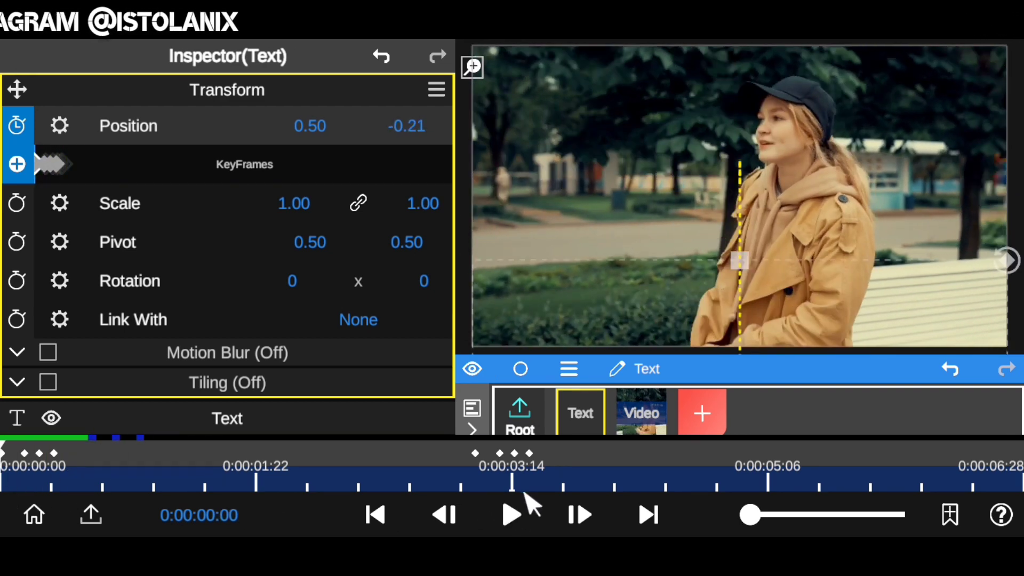
left_click(514, 514)
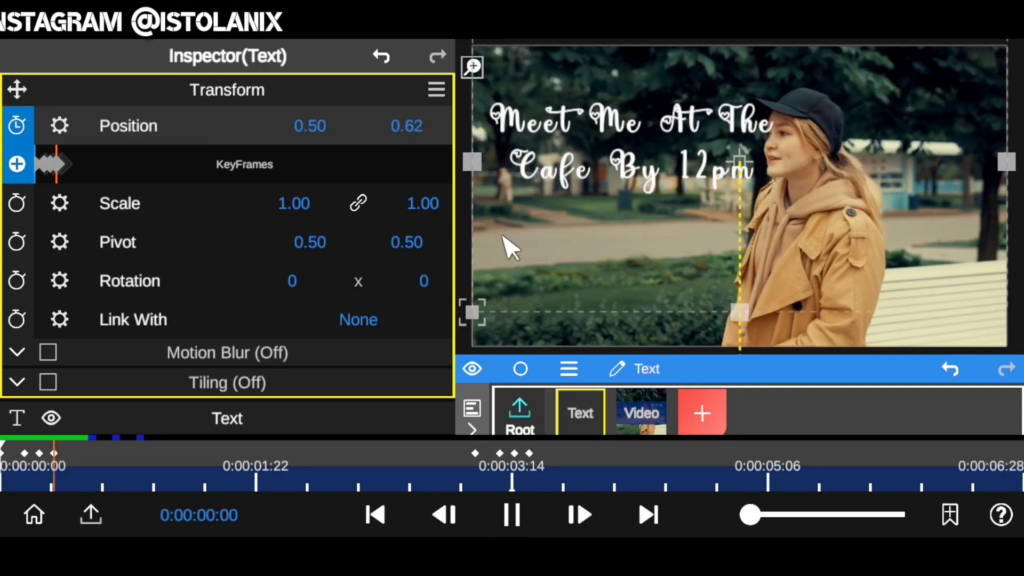
left_click(261, 93)
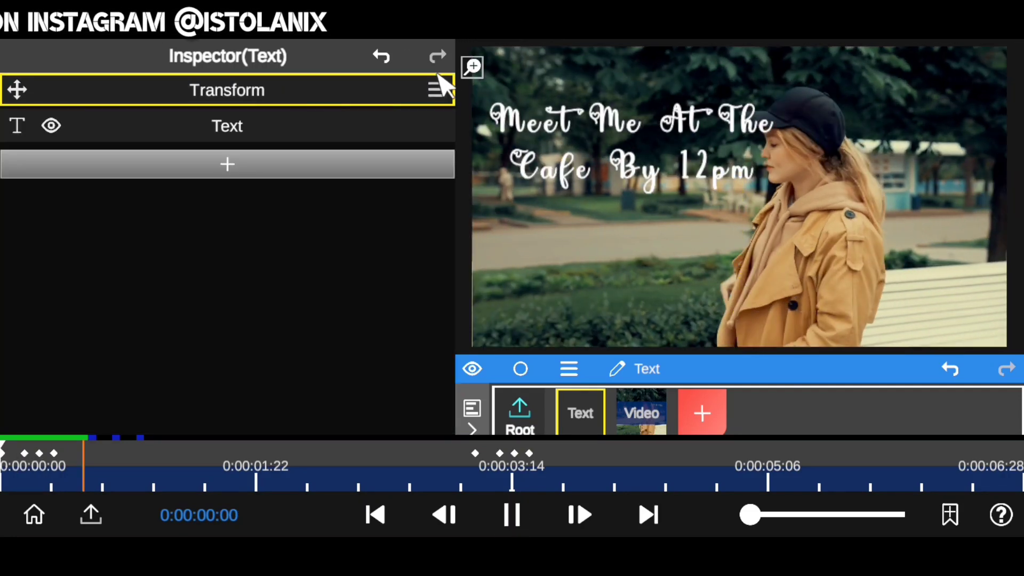
Watch the drop-in in the full-screen preview, rewind, and exit full screen.
left_click(474, 68)
left_click(130, 472)
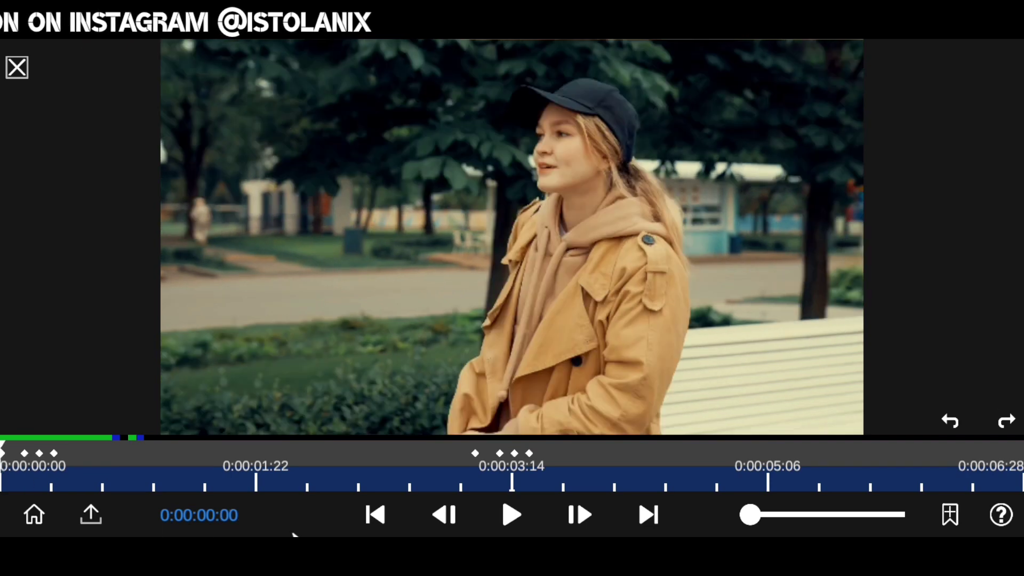
left_click(502, 513)
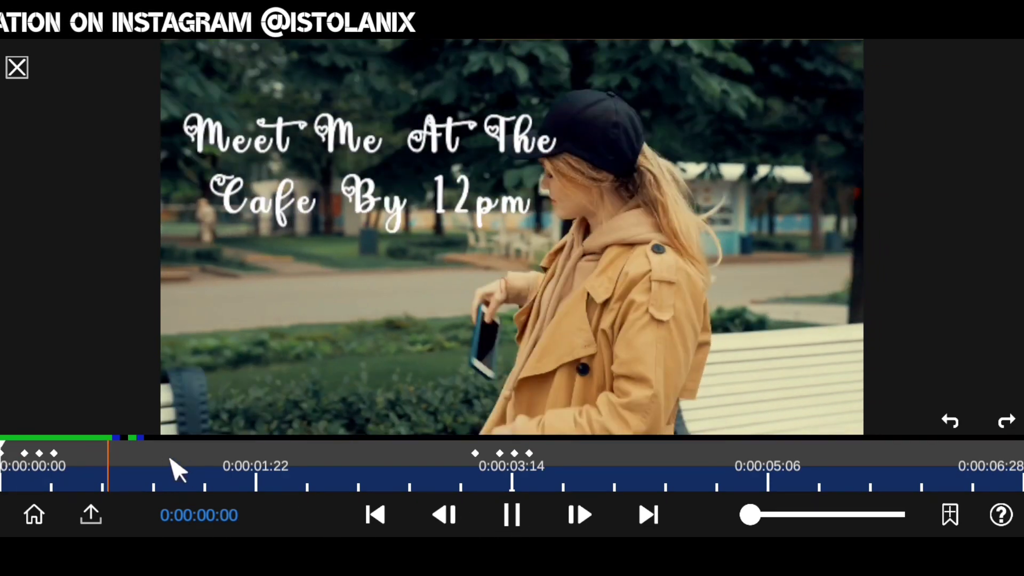
left_click(15, 463)
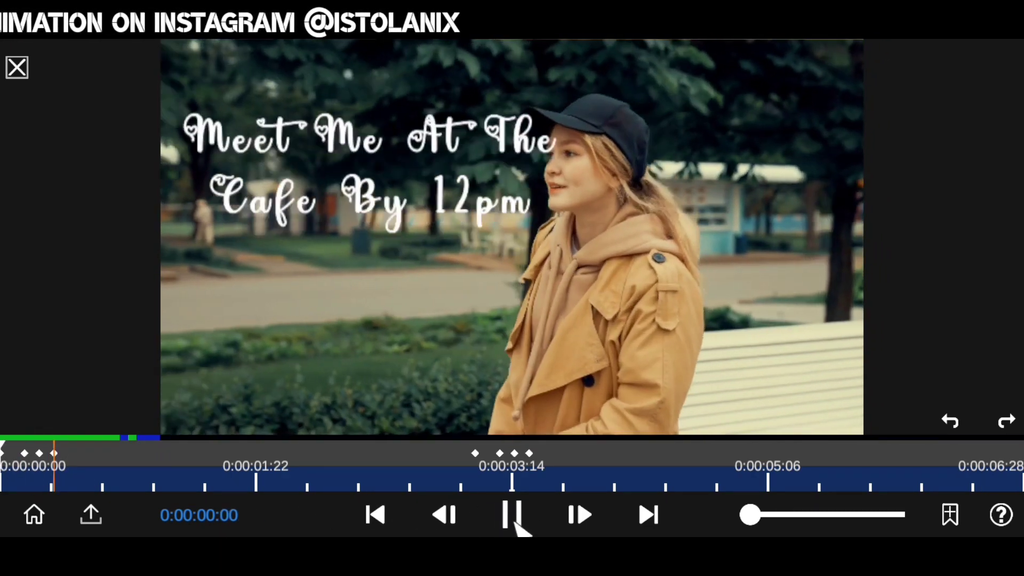
left_click(16, 459)
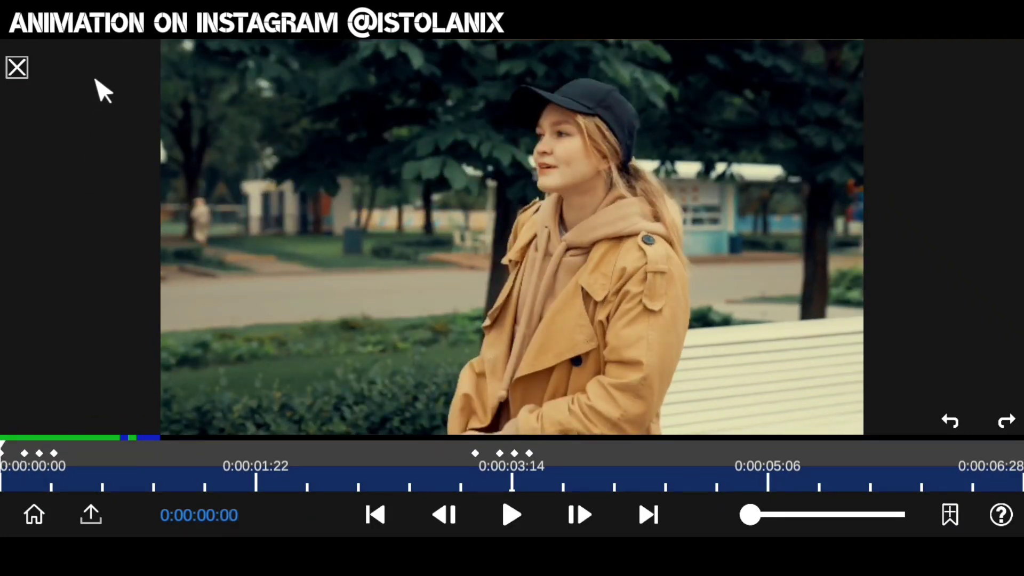
left_click(11, 69)
Expand Transform, inspect the Position keyframes in the curve editor, then close it.
left_click_drag(337, 486, 125, 470)
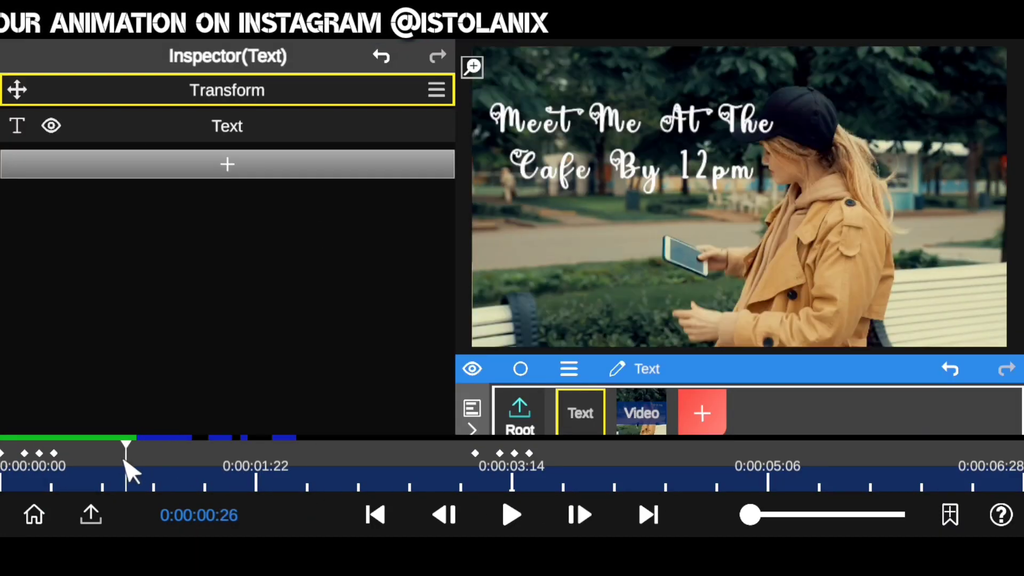
left_click(375, 515)
left_click(283, 89)
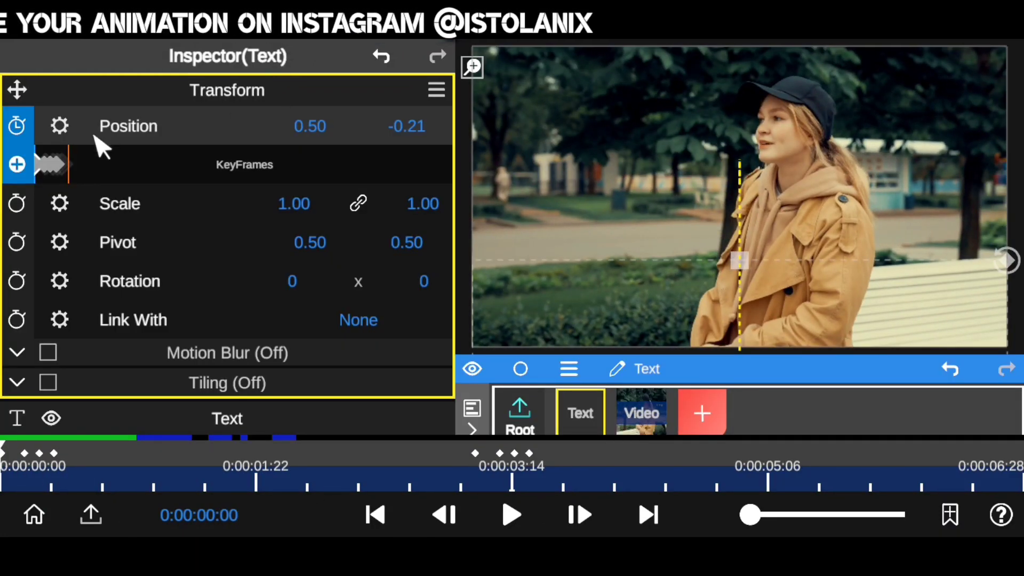
left_click(58, 164)
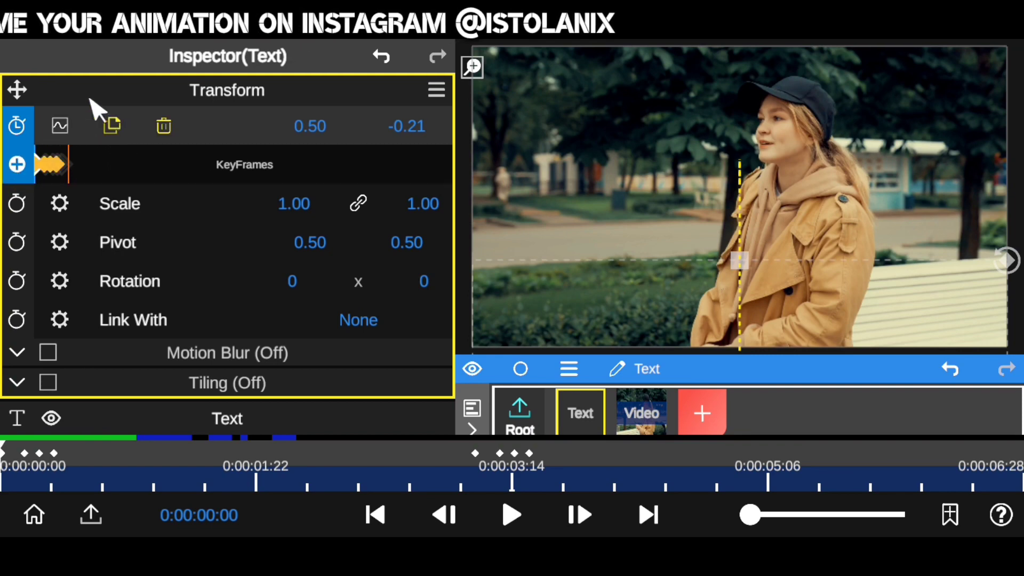
left_click(68, 180)
left_click(50, 184)
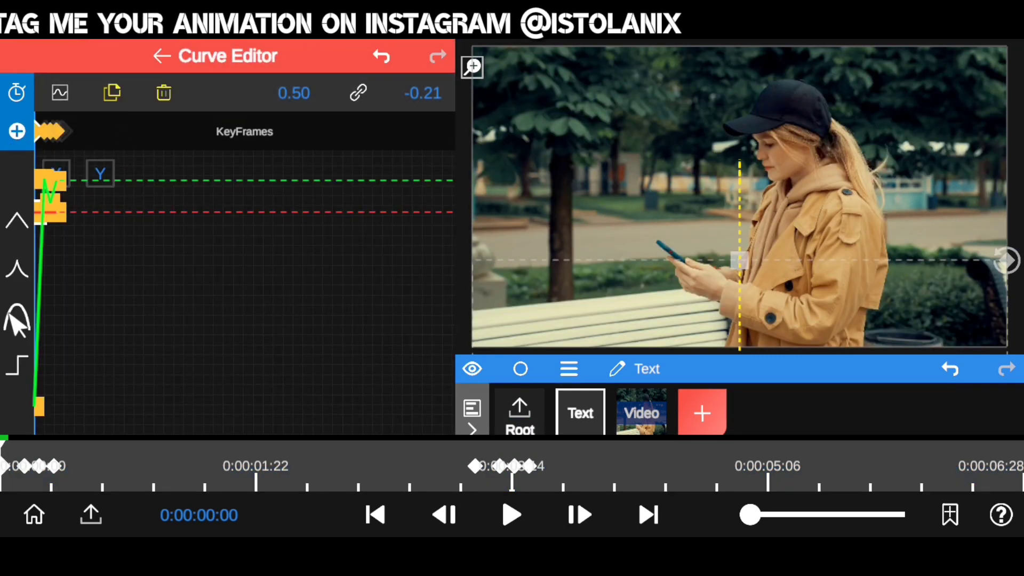
left_click(207, 58)
left_click_drag(251, 465, 19, 474)
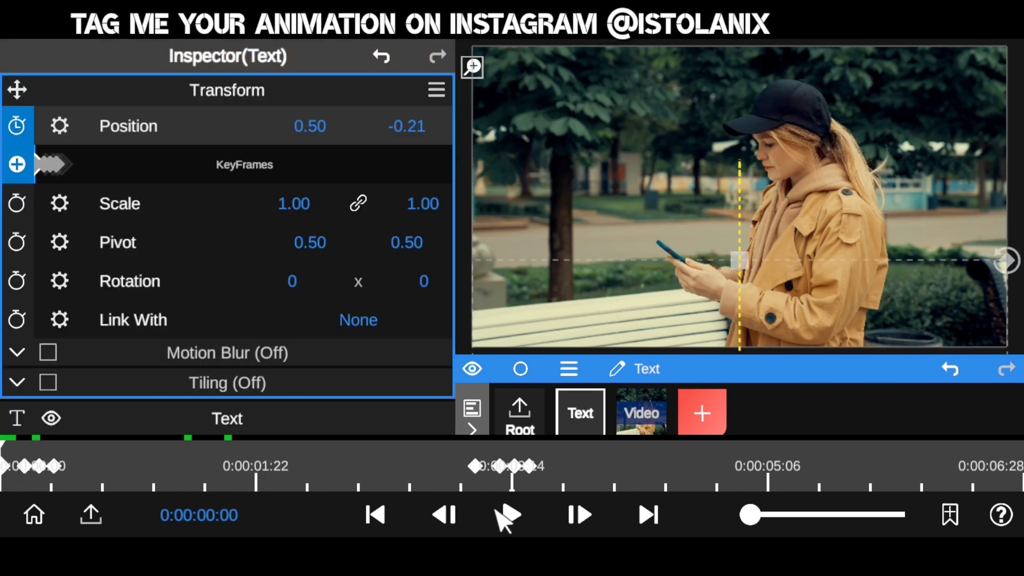
Replay the title's entrance animation from the start.
left_click(511, 516)
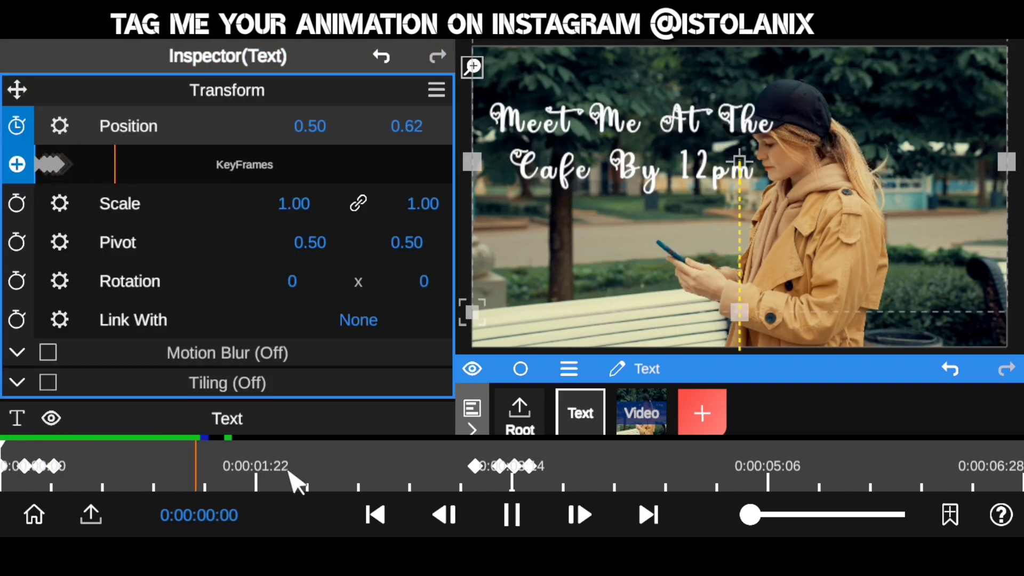
left_click_drag(234, 472, 152, 475)
left_click(375, 515)
left_click(535, 527)
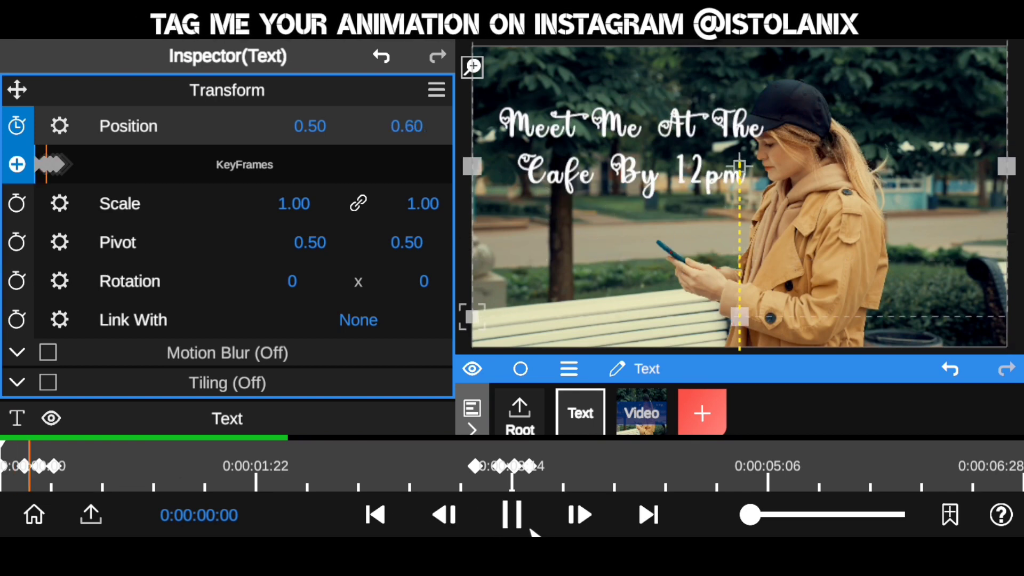
Preview the entrance full screen, exit, and move the playhead to about 0:00:03:07.
left_click(471, 66)
left_click_drag(290, 475, 160, 475)
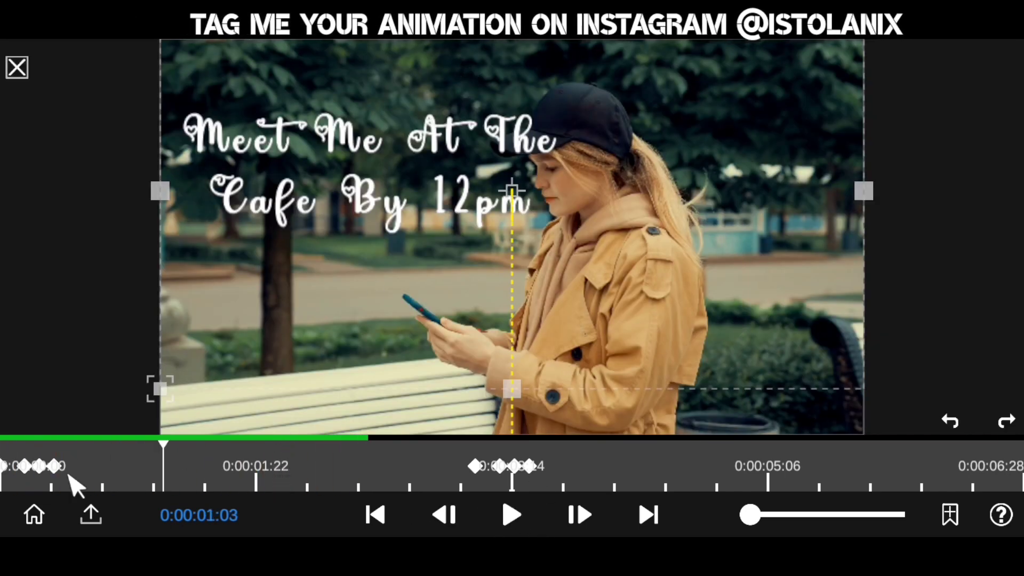
left_click(375, 515)
left_click(513, 515)
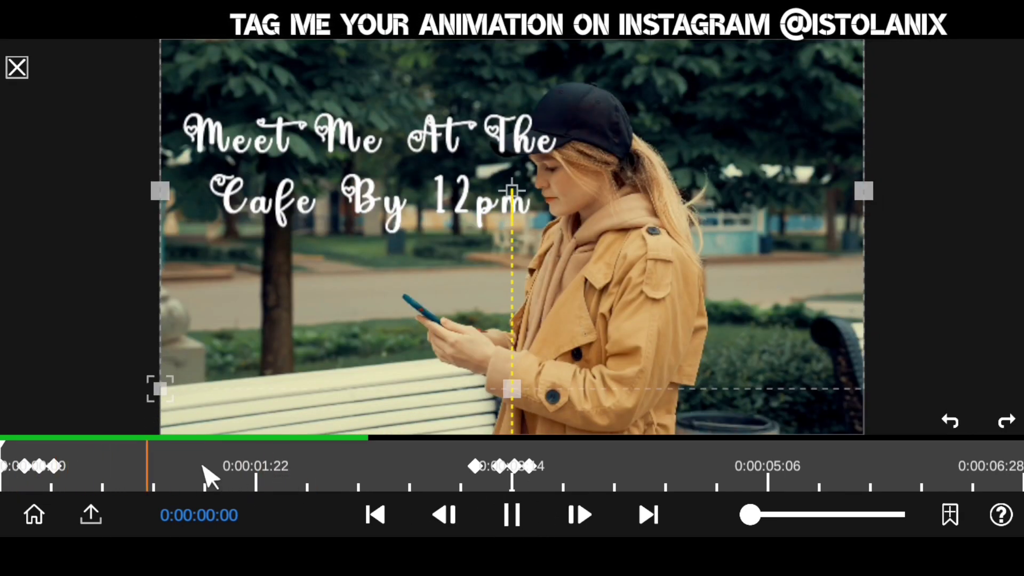
left_click(16, 67)
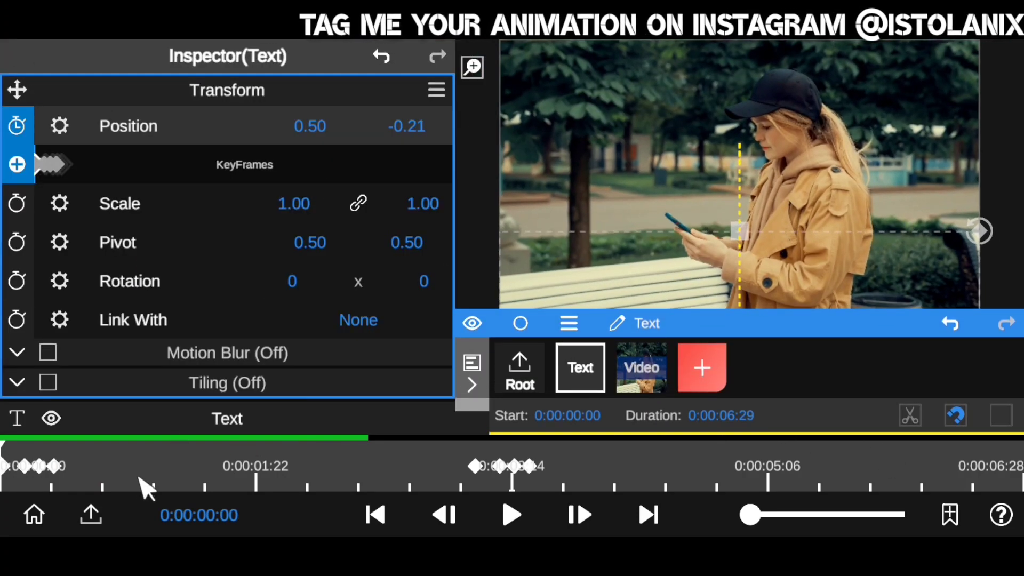
left_click_drag(142, 479, 474, 515)
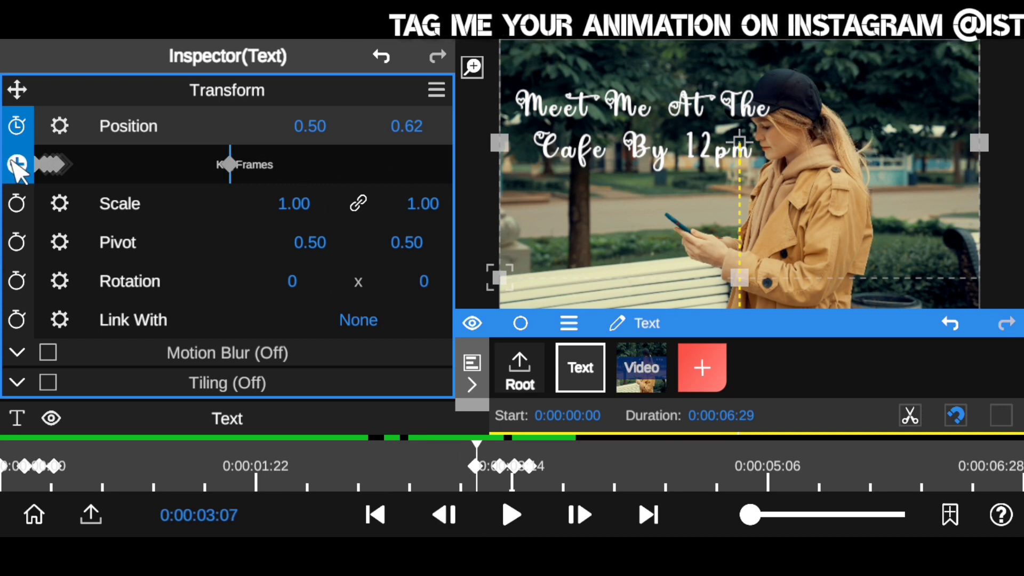
Key the title's Position Y to 0.67 at 0:00:03:12 and 0.58 at 0:00:03:15.
left_click(648, 514)
left_click(648, 515)
left_click(650, 515)
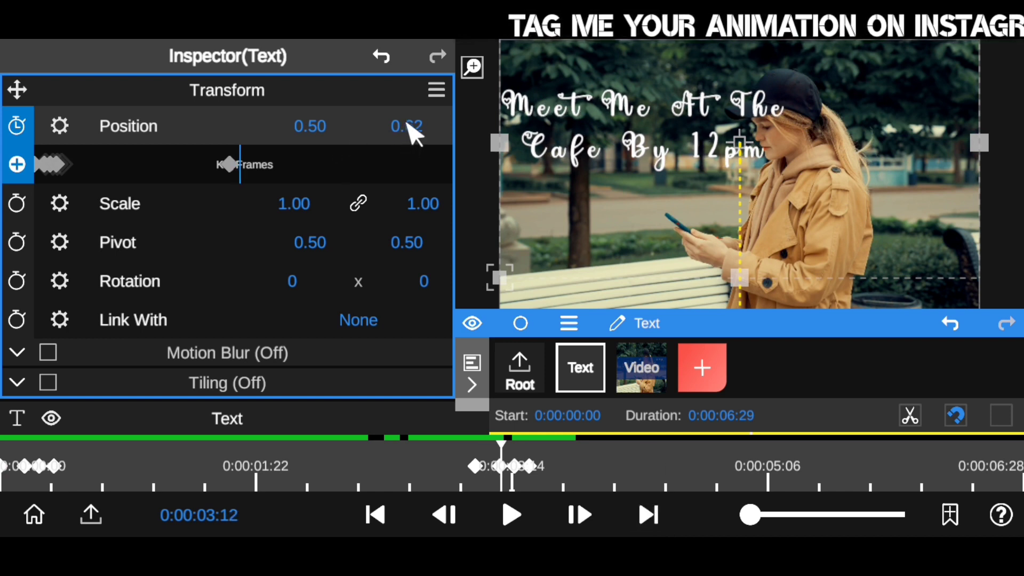
left_click_drag(413, 133, 411, 102)
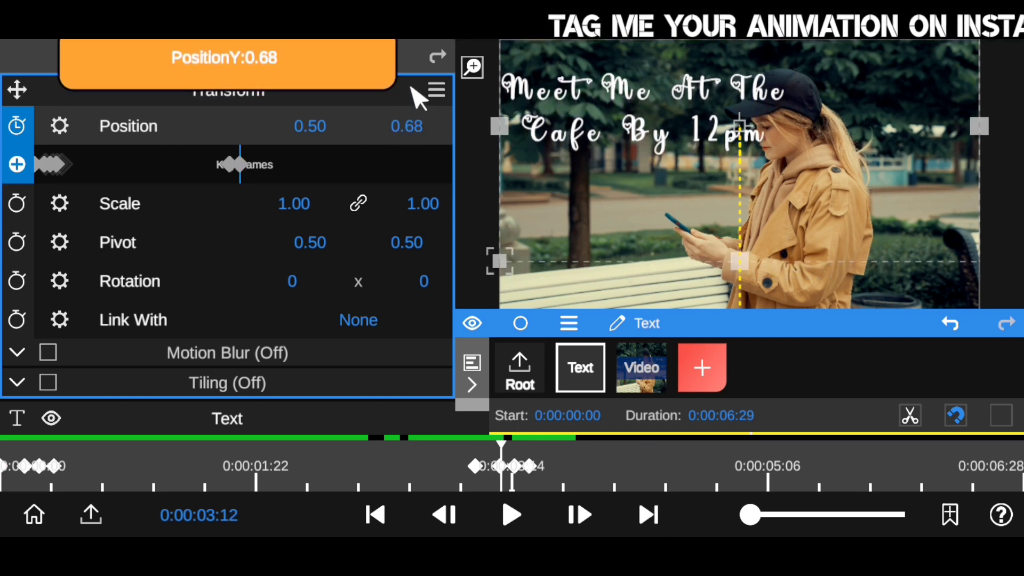
left_click(648, 515)
left_click(648, 515)
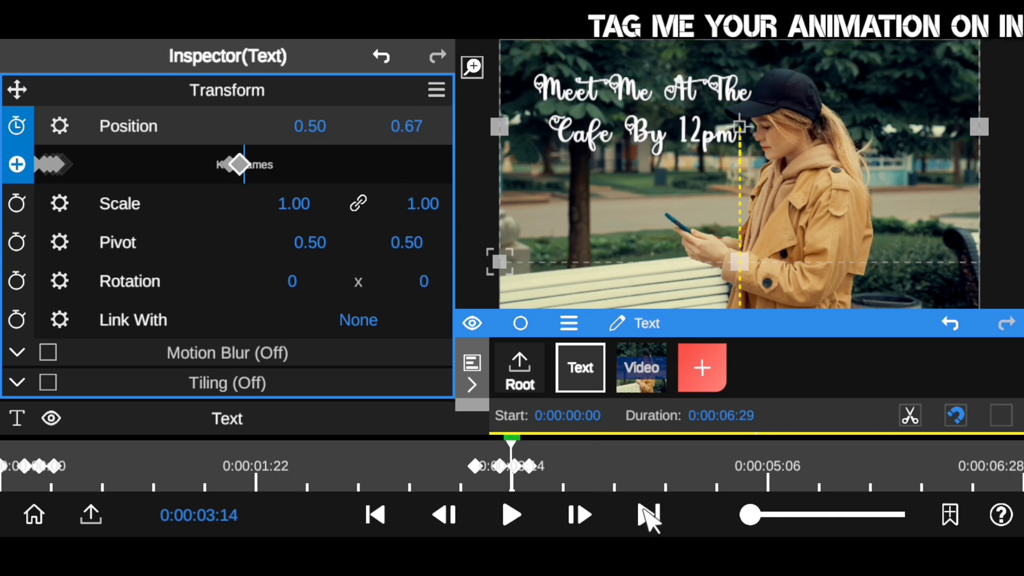
left_click(648, 514)
left_click_drag(404, 126, 431, 210)
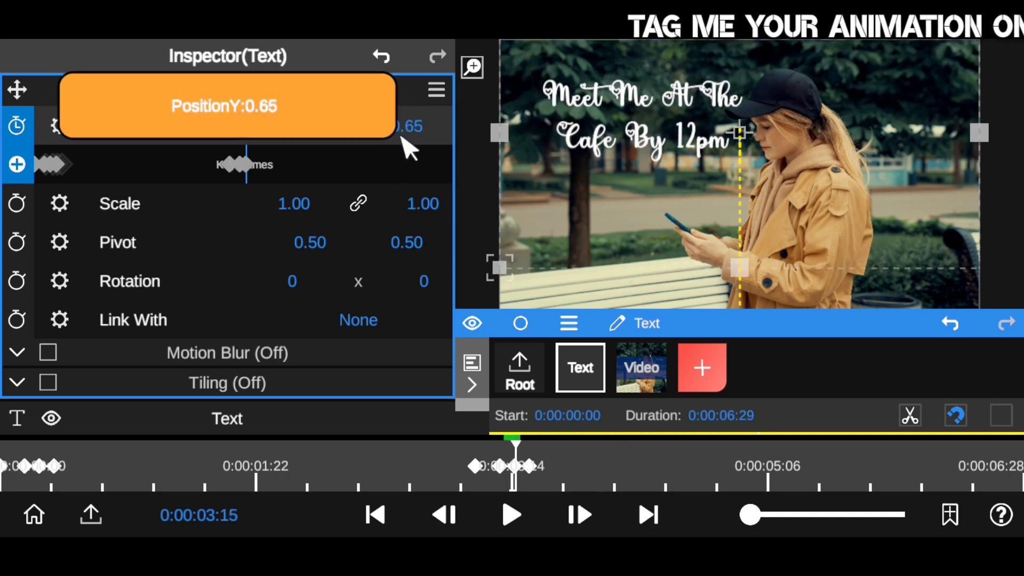
Send the title off-frame to Y -0.25 at 0:00:03:18 and replay the exit.
left_click(645, 516)
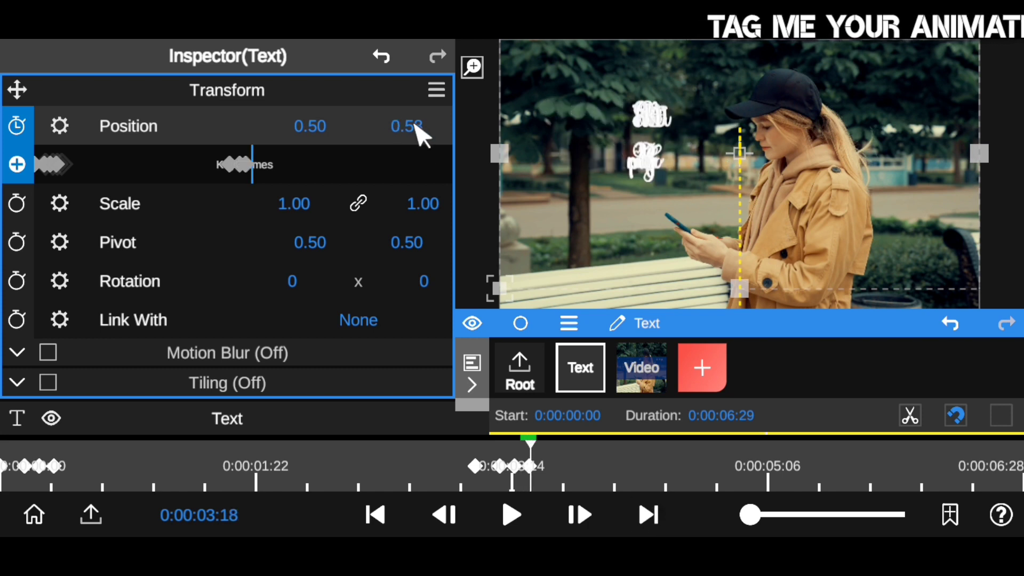
left_click_drag(418, 128, 401, 532)
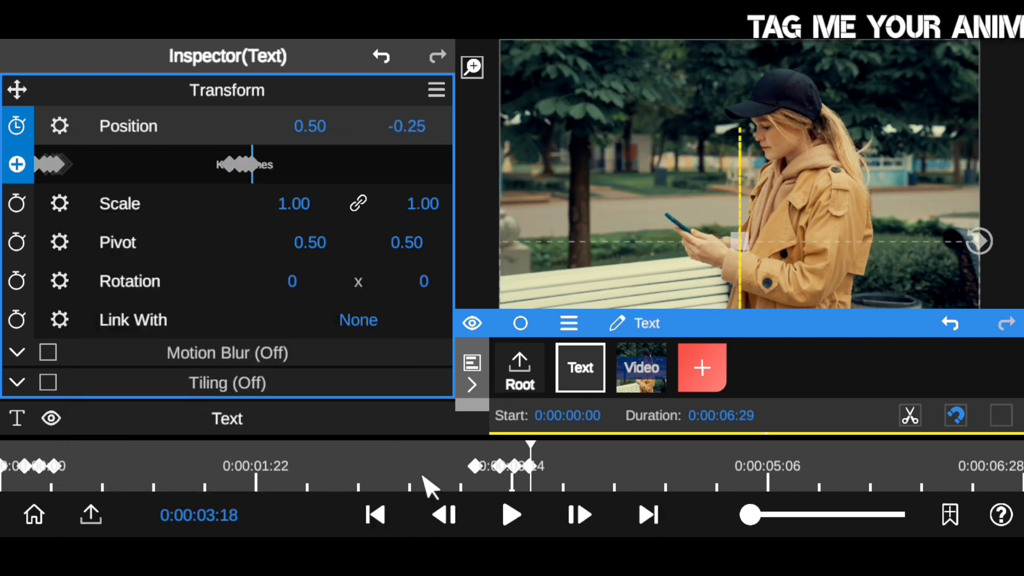
left_click(425, 455)
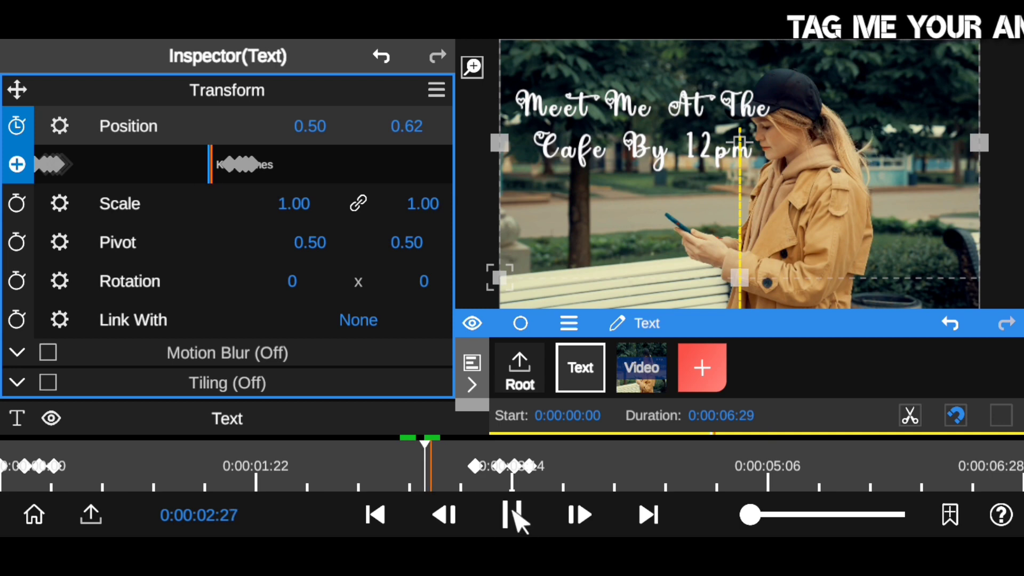
left_click(435, 452)
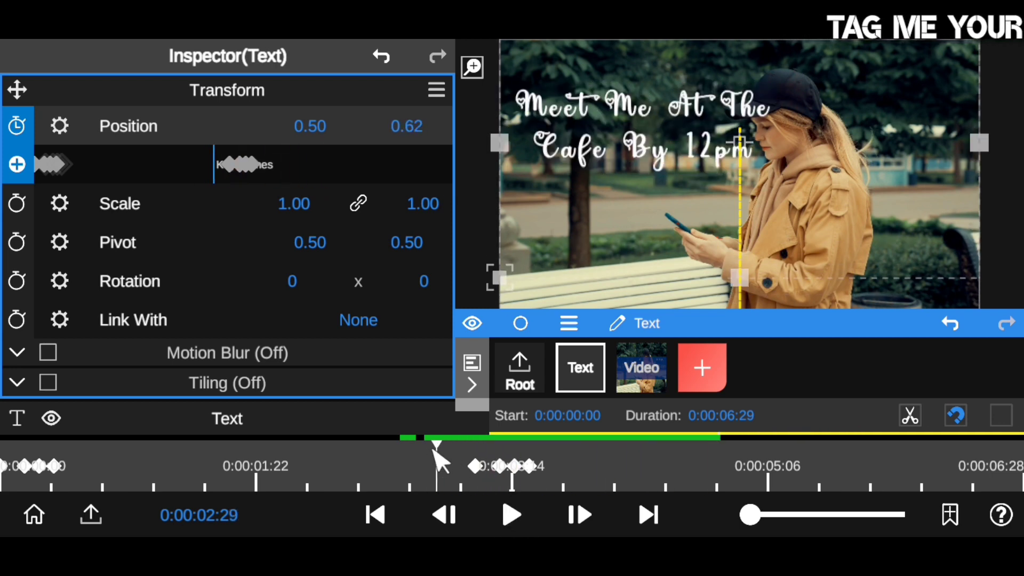
left_click(511, 514)
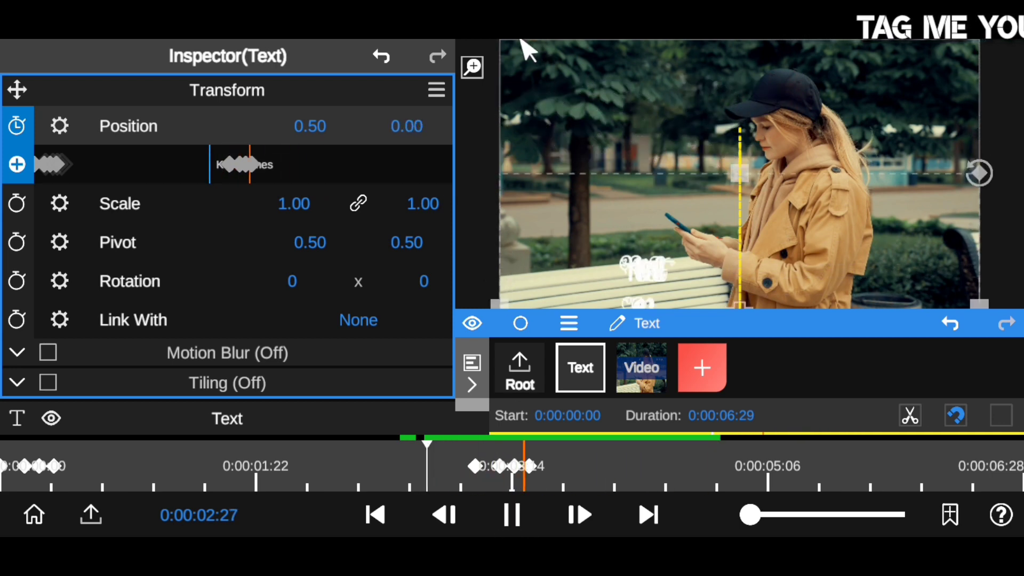
Preview the title's drop-in and exit full screen several times, collapsing Transform in between.
left_click(472, 67)
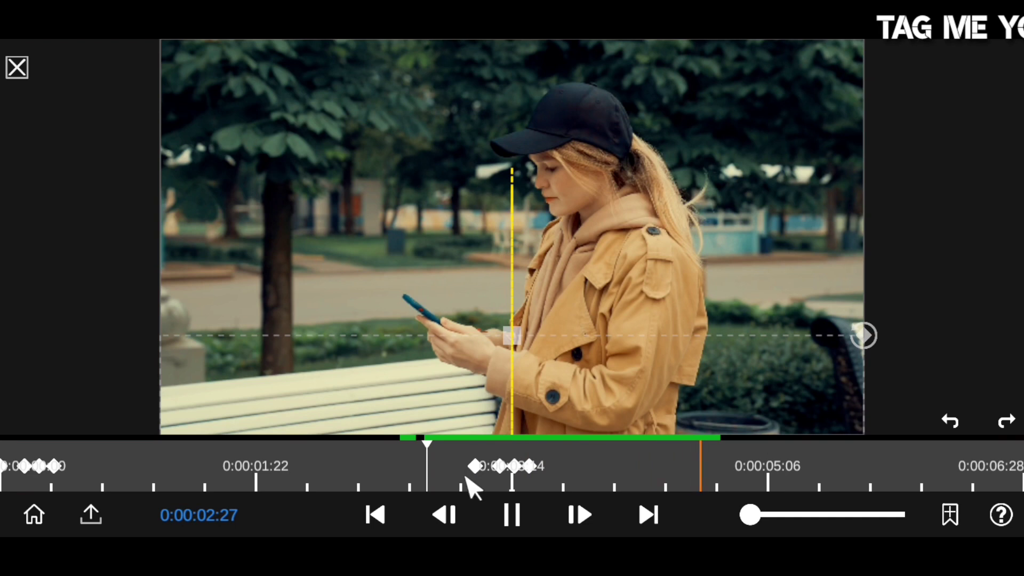
left_click(513, 514)
left_click(17, 68)
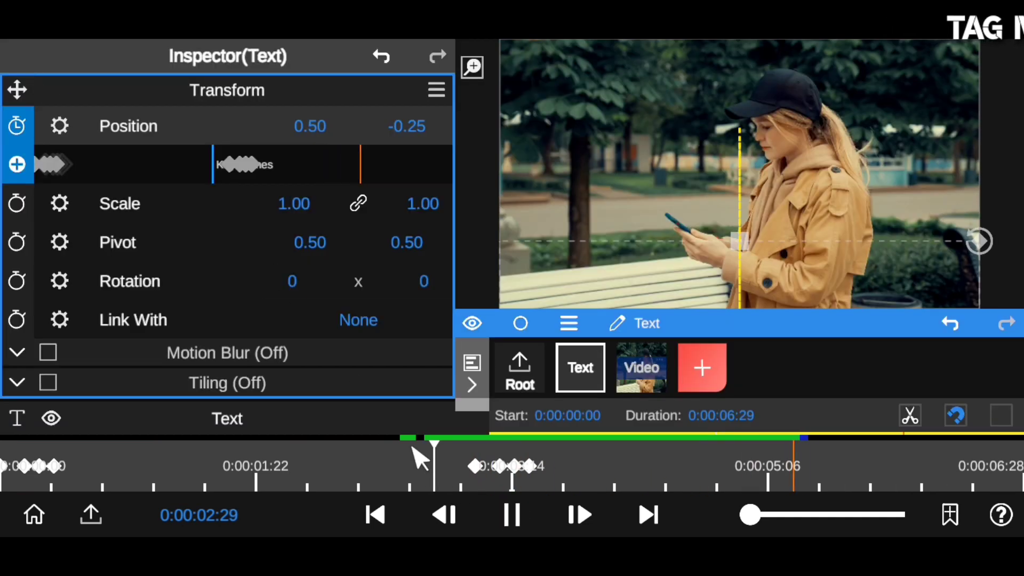
left_click_drag(420, 458, 48, 459)
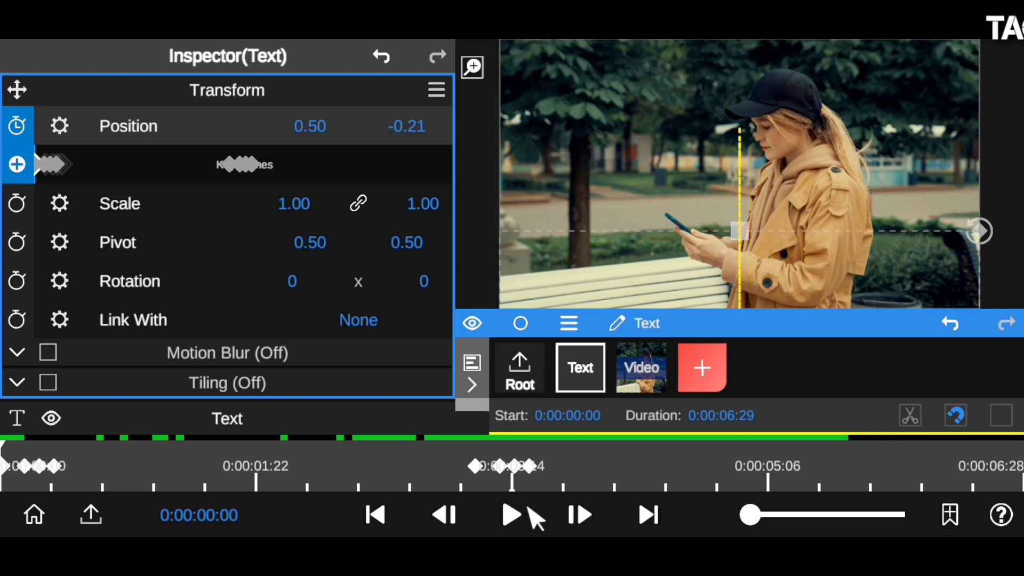
left_click(511, 515)
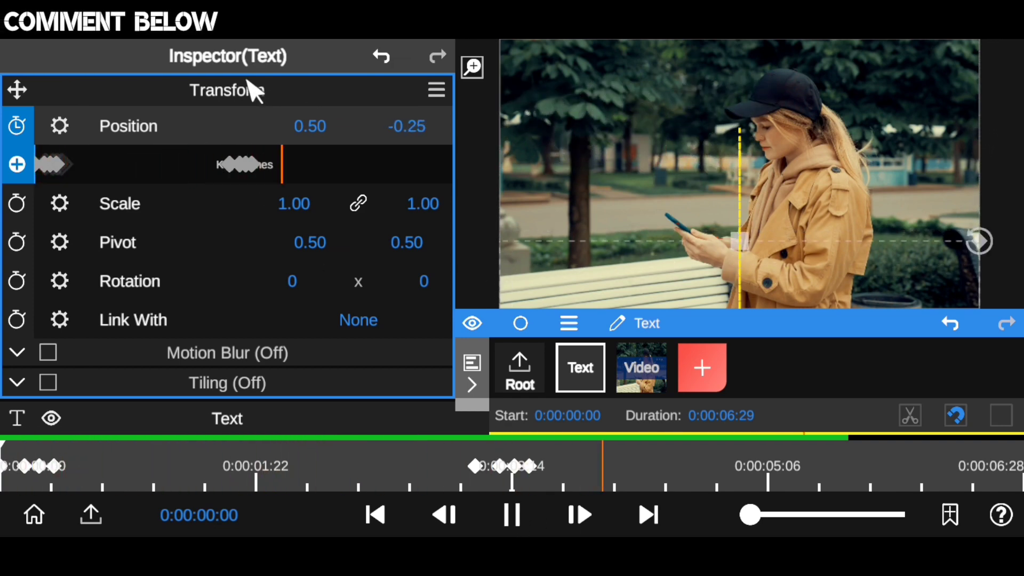
left_click(269, 96)
left_click(473, 67)
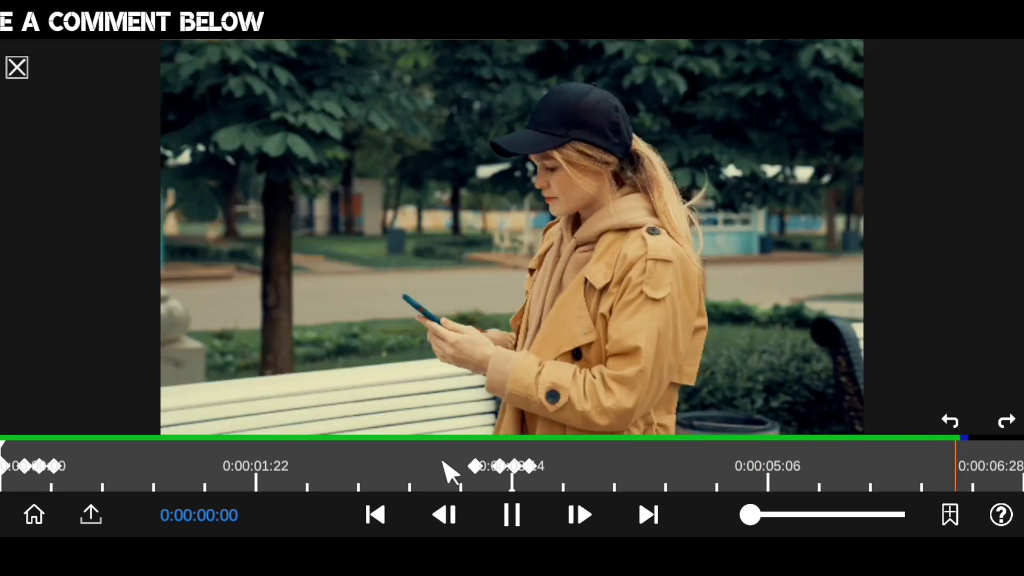
left_click(510, 515)
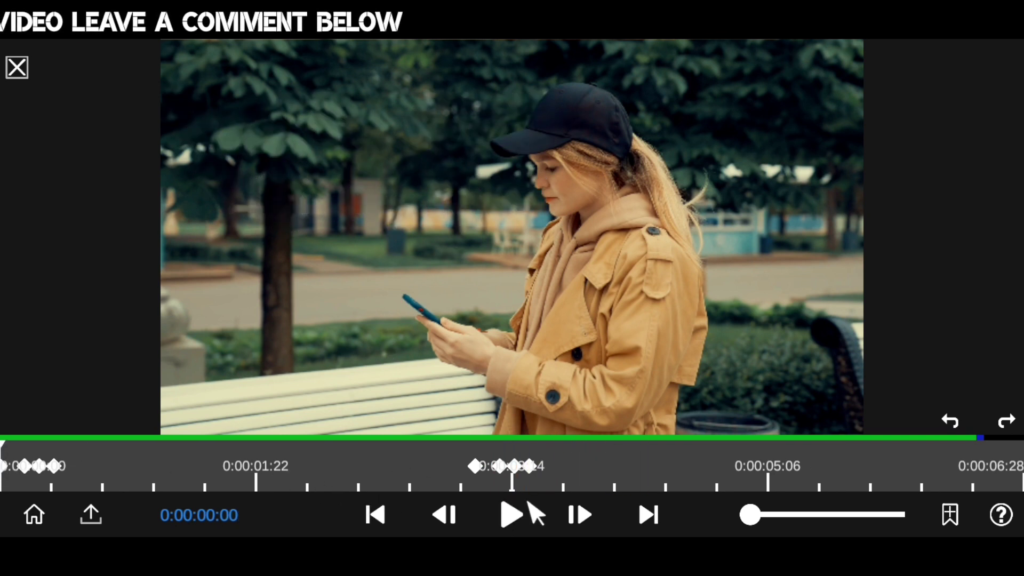
left_click(519, 510)
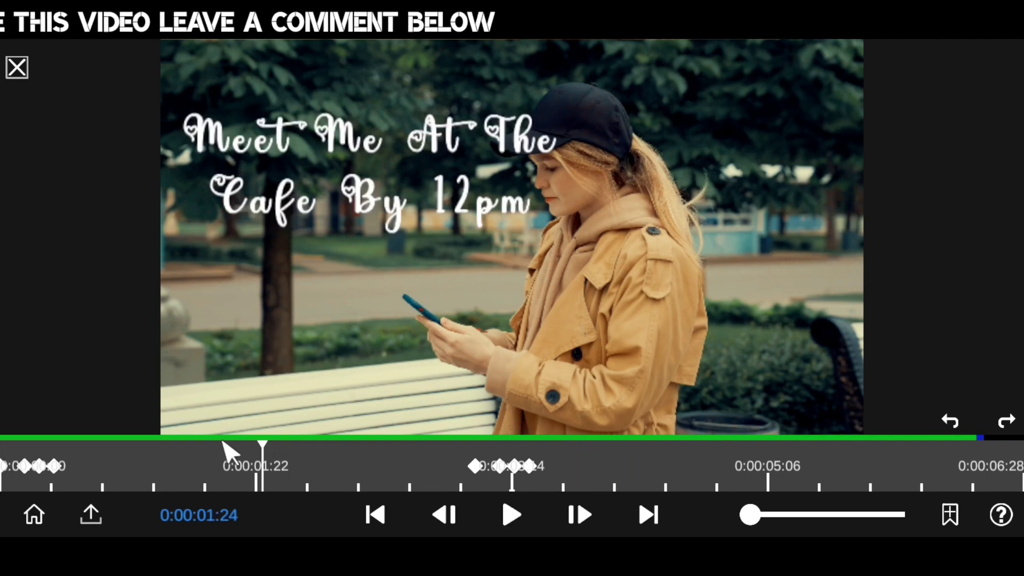
left_click(19, 67)
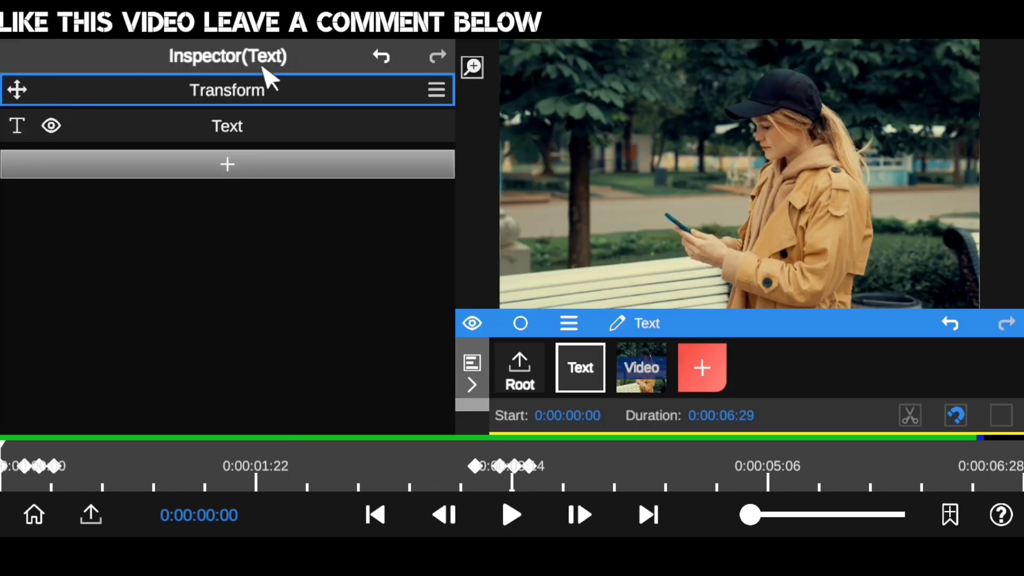
Open the Root project settings and enlarge the timeline to show the Text and Video tracks.
left_click(229, 88)
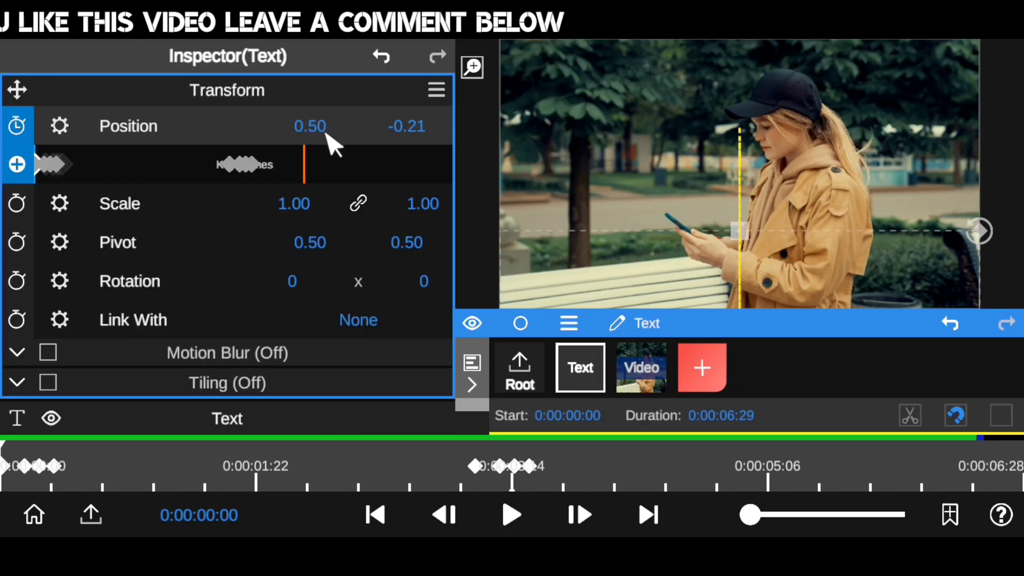
left_click(516, 379)
left_click_drag(808, 328, 803, 246)
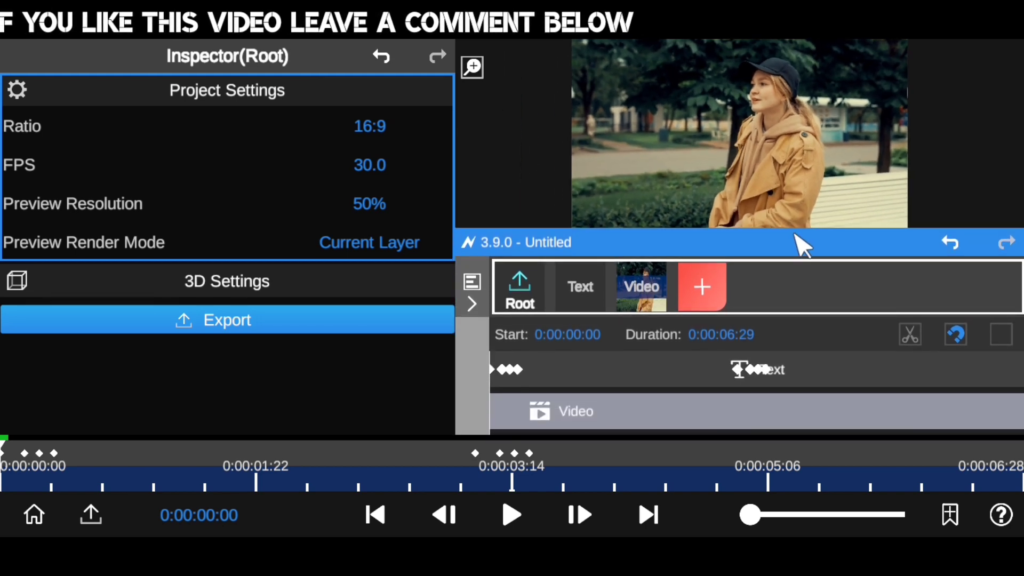
Play the project and scrub through the first second of the video.
left_click(511, 516)
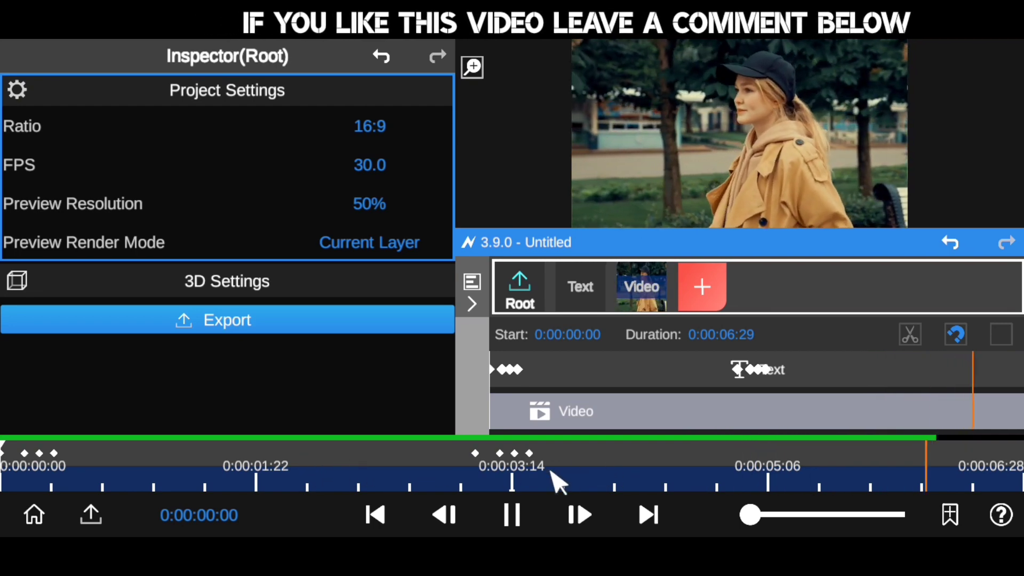
left_click(520, 515)
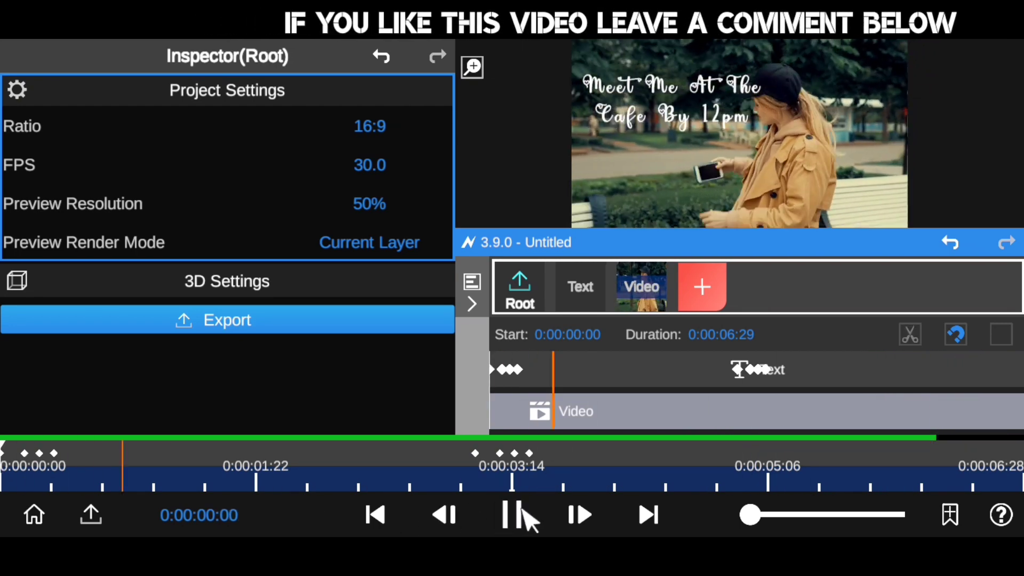
left_click(507, 514)
mouse_move(219, 469)
left_mouse_down()
mouse_move(51, 469)
mouse_move(112, 469)
left_mouse_up()
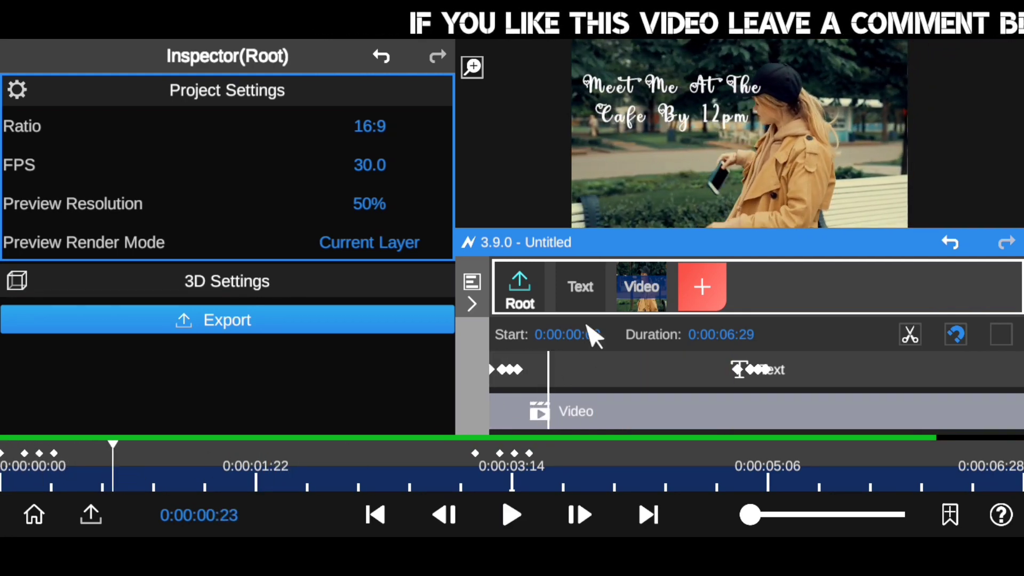
left_click_drag(733, 247, 741, 364)
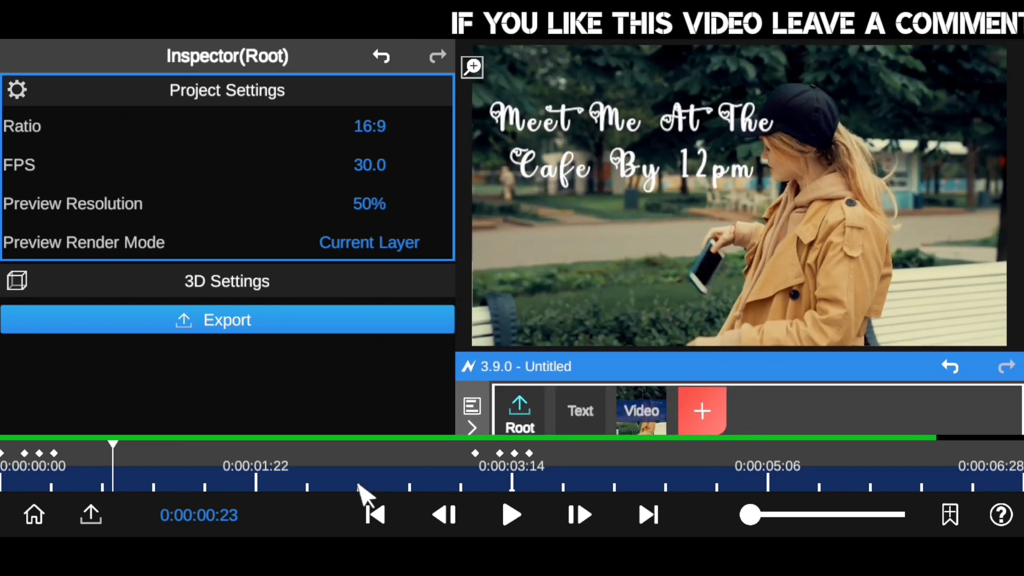
left_click_drag(110, 479, 164, 470)
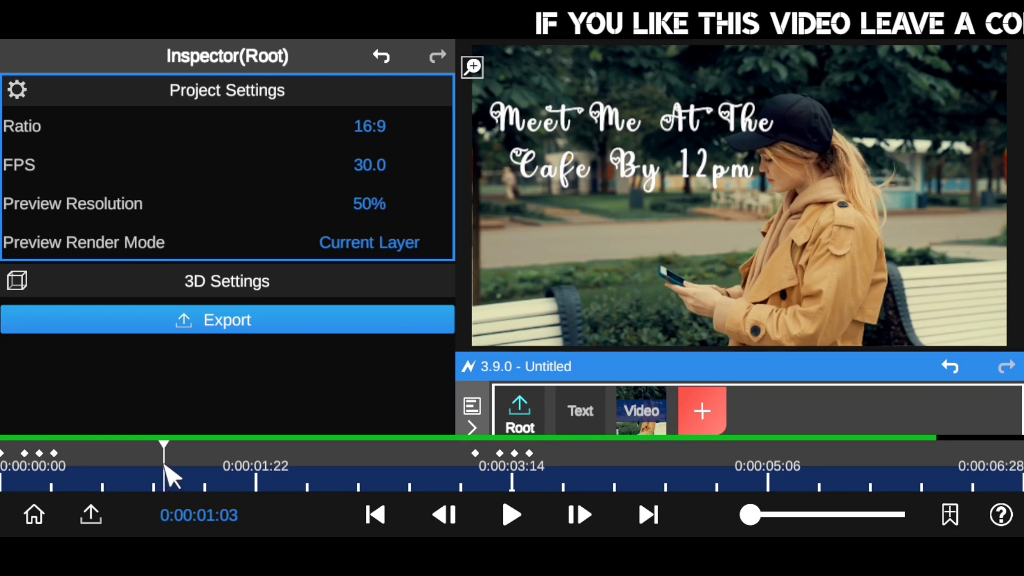
Drag the Text clip right so it starts at about 0:00:00:23.
left_click_drag(614, 366, 603, 274)
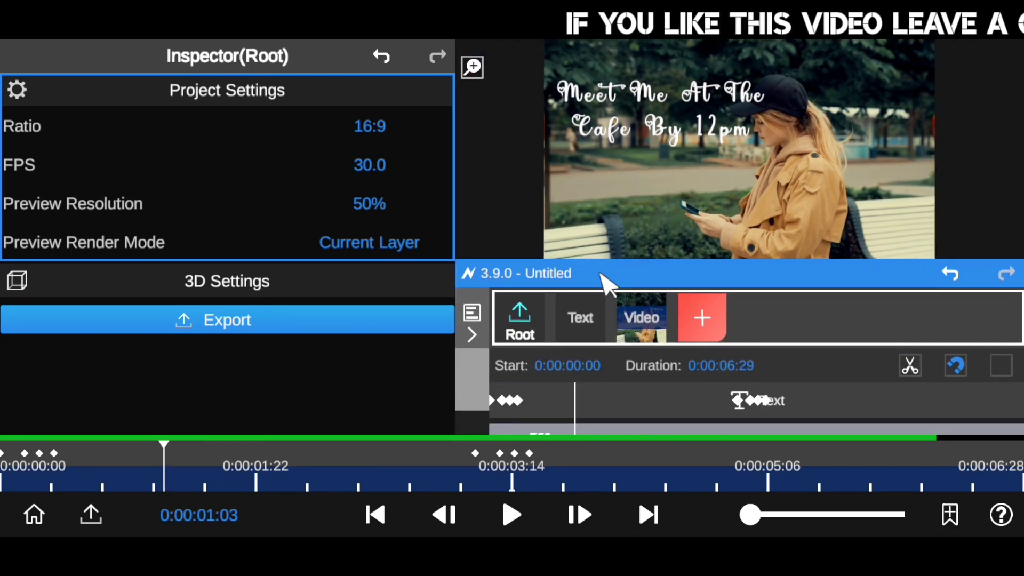
left_click(644, 408)
left_click_drag(618, 405, 696, 413)
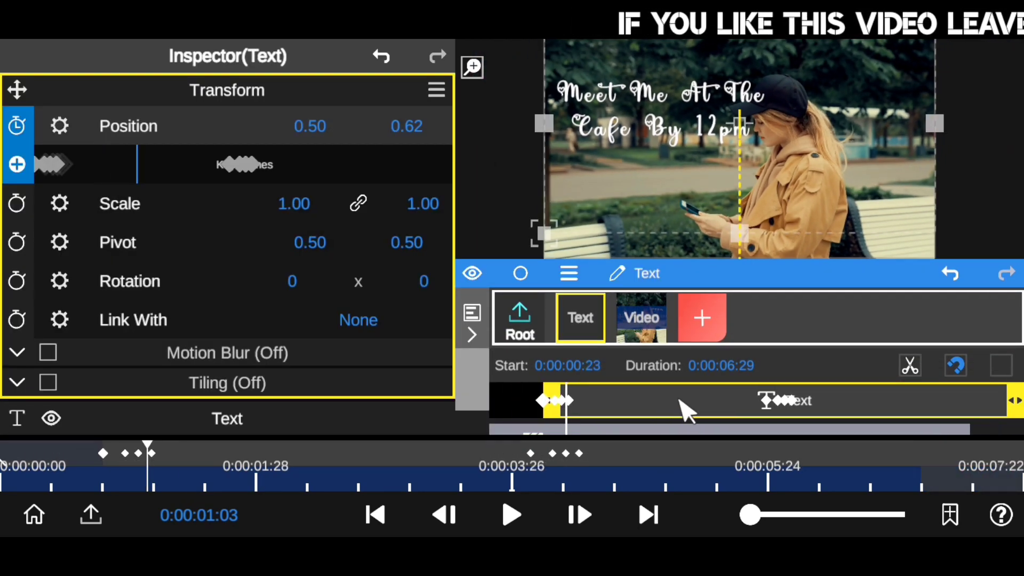
Play back the edit from the start and return to Project Settings.
left_click_drag(717, 288, 727, 361)
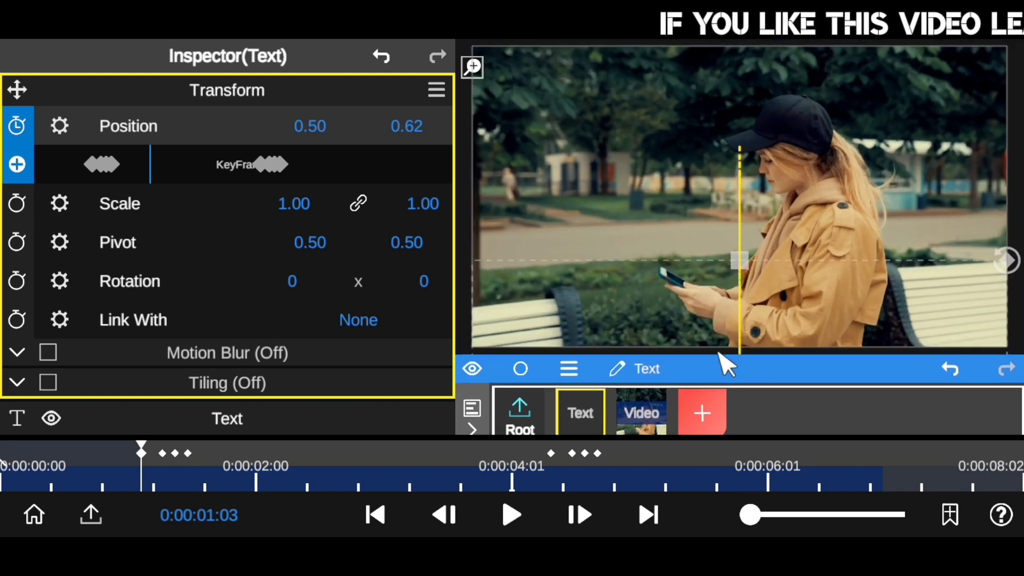
left_click_drag(171, 474, 24, 470)
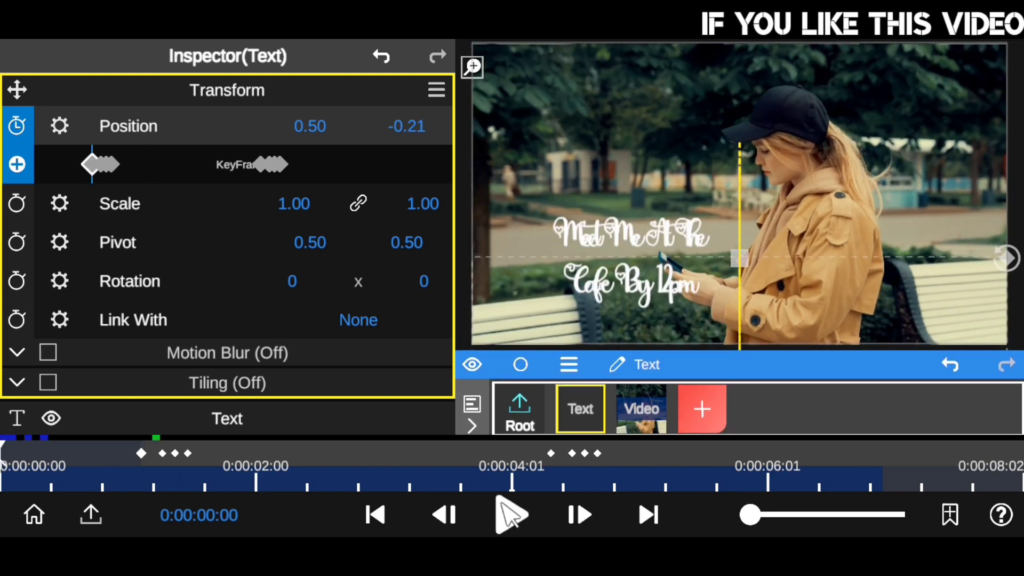
left_click(511, 514)
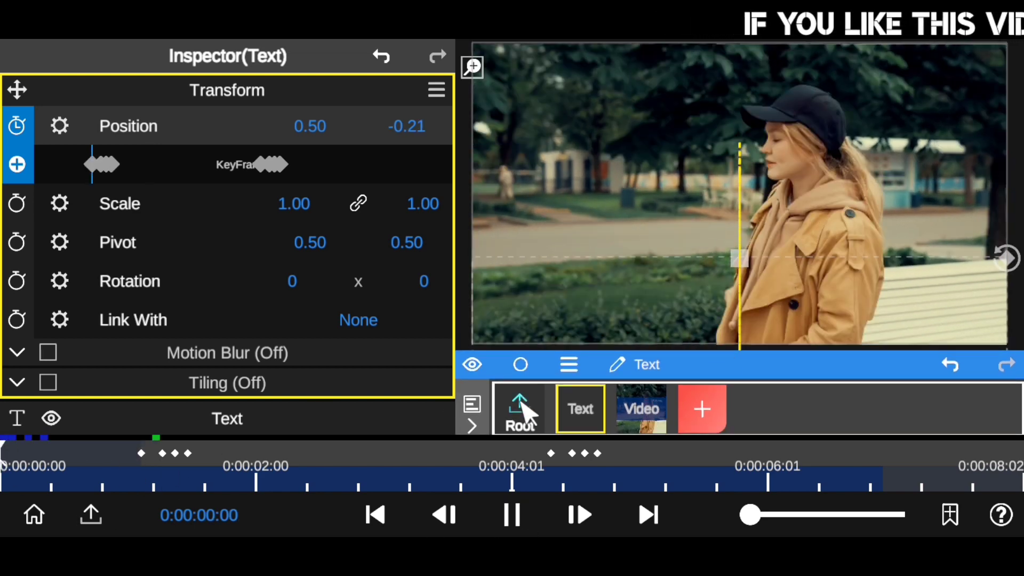
left_click(527, 414)
left_click(509, 514)
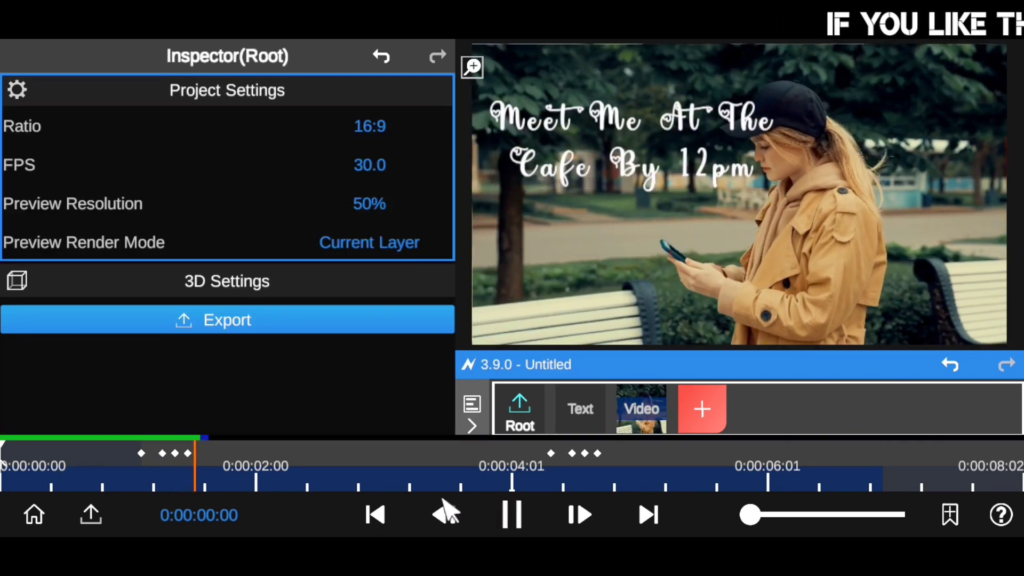
Replay from about one second in and scrub to about 0:00:03:07 for the exit animation.
mouse_move(221, 464)
left_mouse_down()
mouse_move(140, 462)
mouse_move(171, 469)
left_mouse_up()
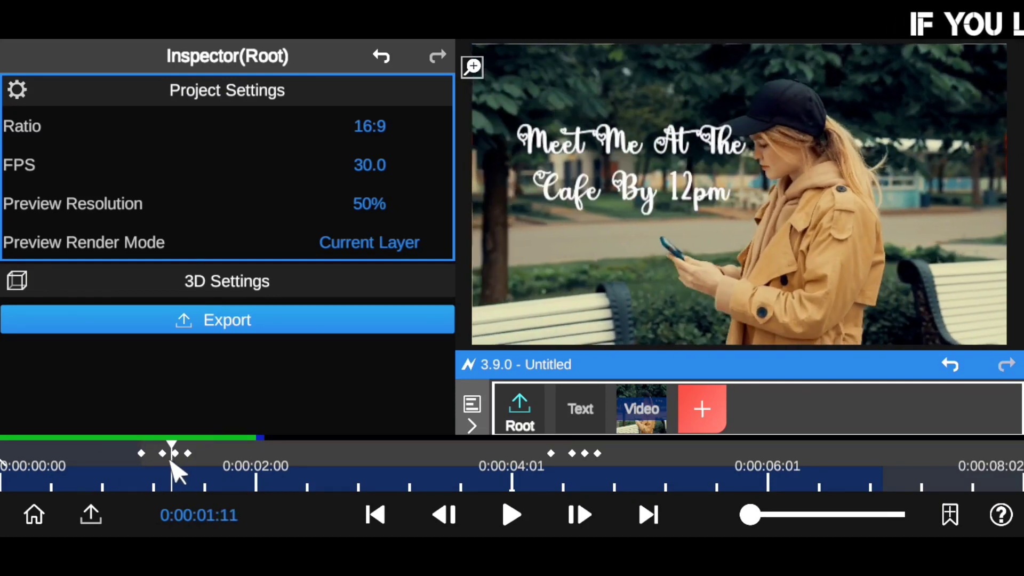
left_click(513, 515)
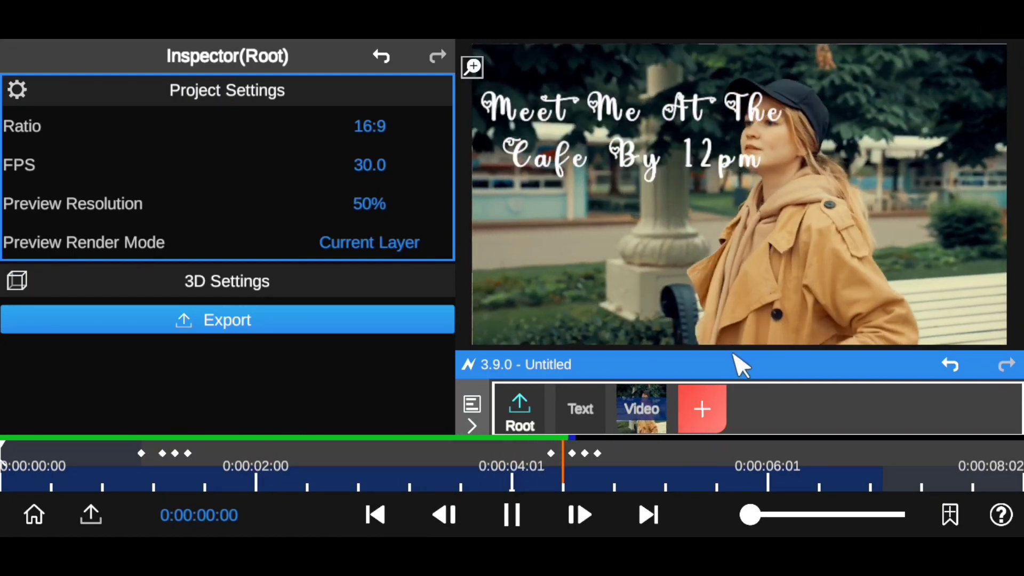
left_click_drag(741, 364, 739, 246)
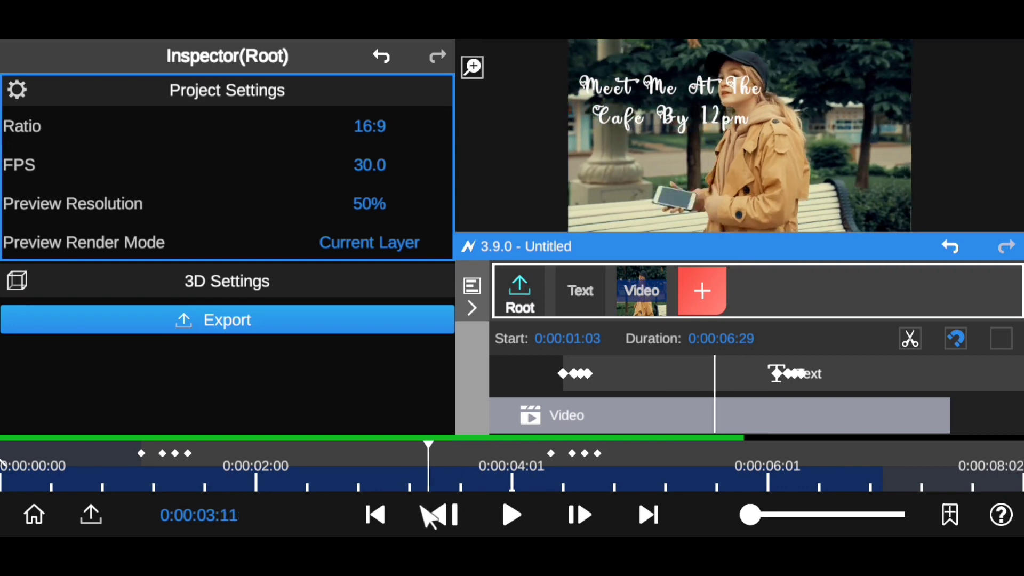
left_click_drag(756, 247, 748, 316)
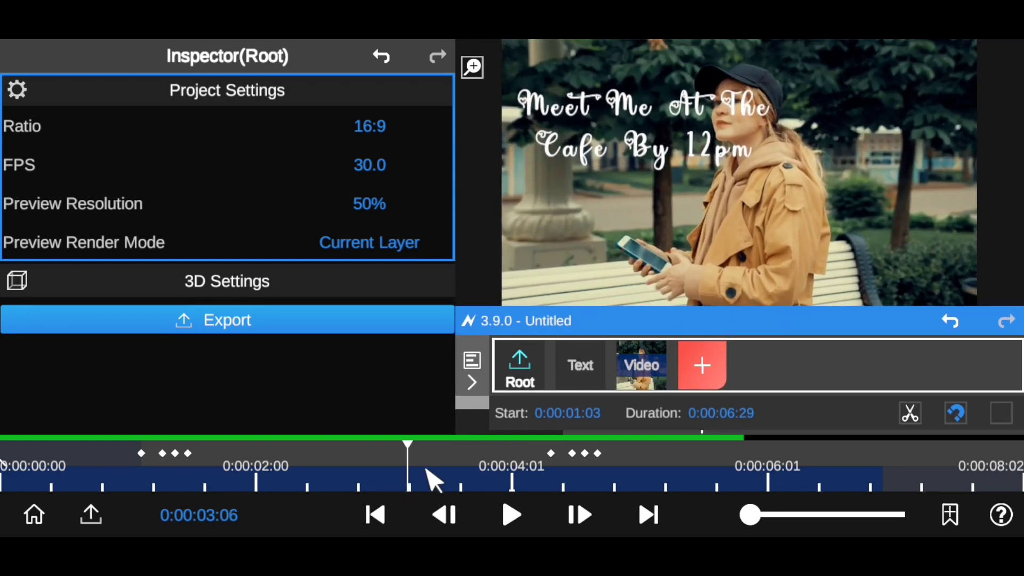
mouse_move(427, 470)
left_mouse_down()
mouse_move(381, 473)
mouse_move(439, 473)
mouse_move(405, 477)
mouse_move(429, 487)
mouse_move(409, 484)
left_mouse_up()
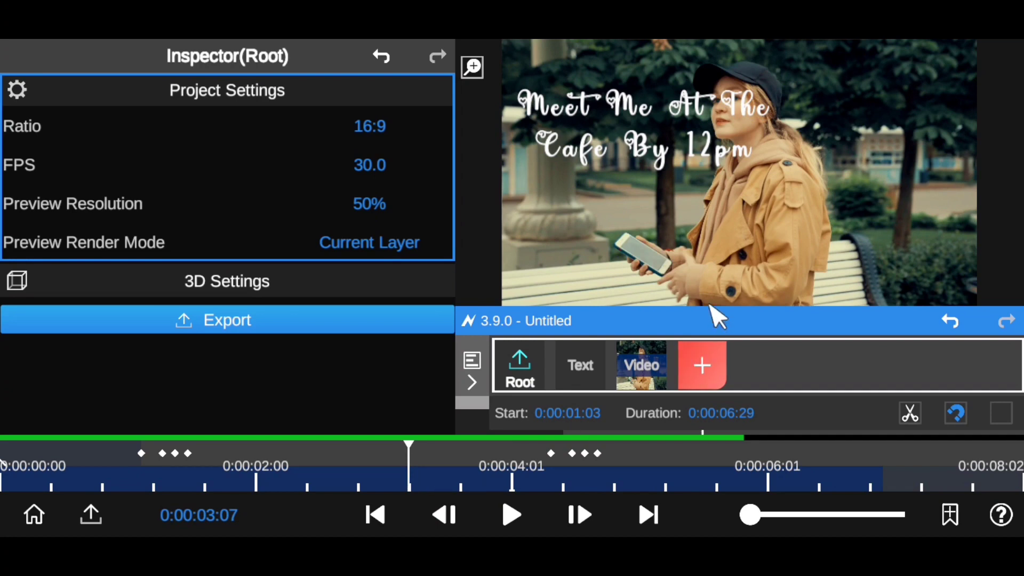
left_click_drag(717, 318, 697, 203)
left_click(762, 322)
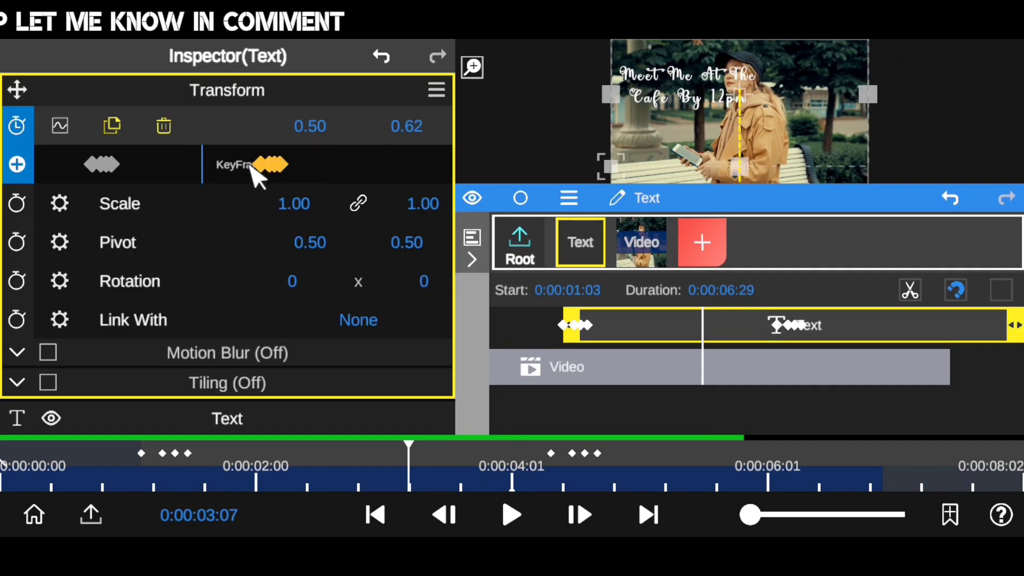
Move the exit Position keyframes to 0:00:03:07 and trim the Text clip to 0:00:05:25.
left_click_drag(258, 160, 201, 164)
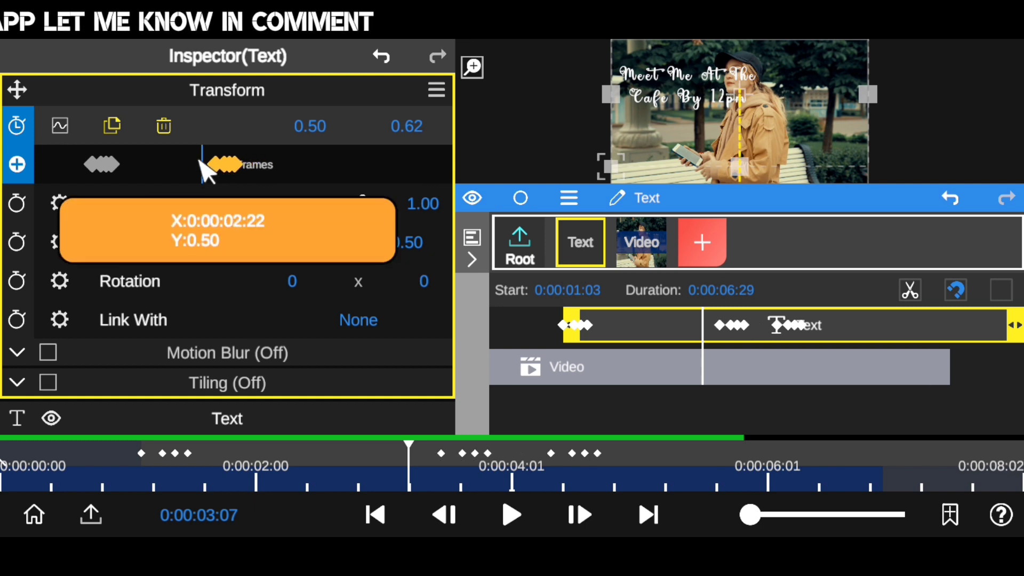
left_click(229, 88)
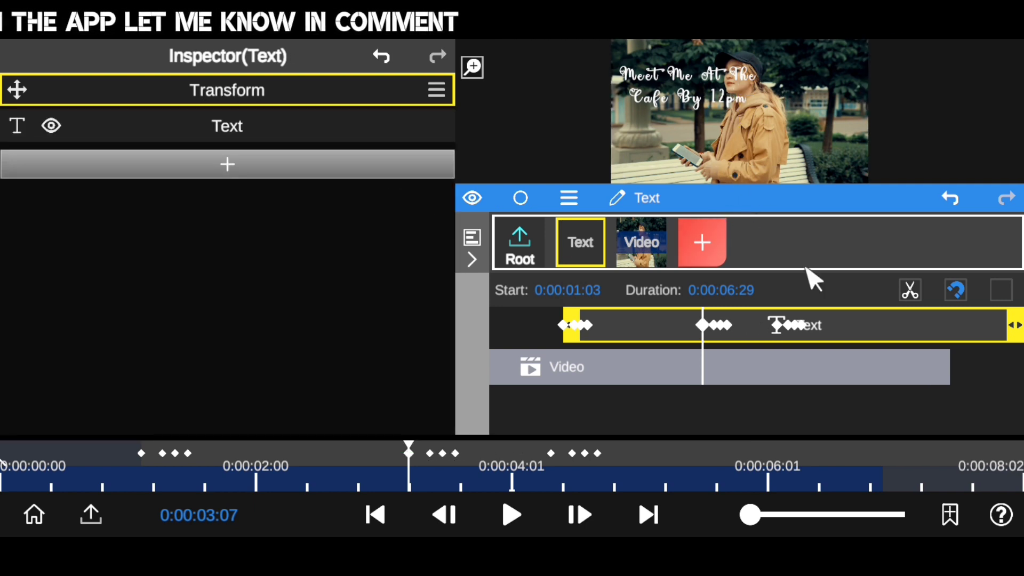
left_click_drag(997, 333, 955, 338)
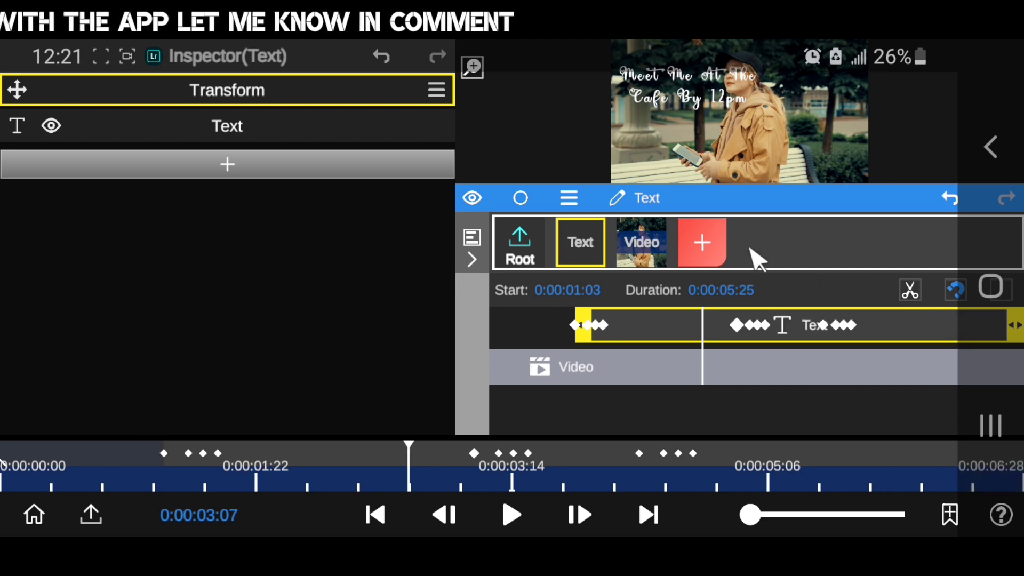
Play the trimmed title animation from the start to check its timing.
left_click_drag(739, 197, 749, 374)
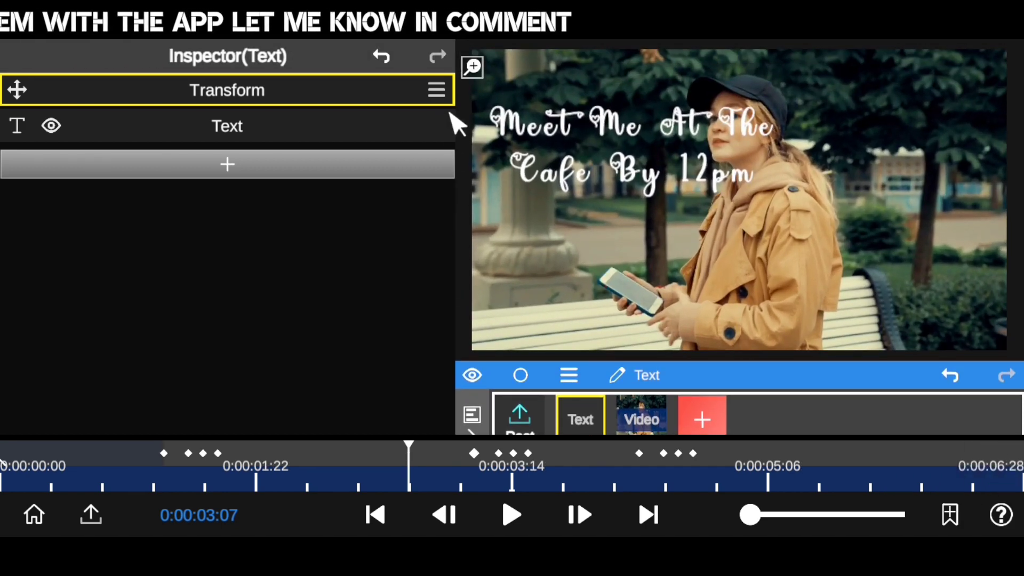
left_click_drag(140, 480, 3, 480)
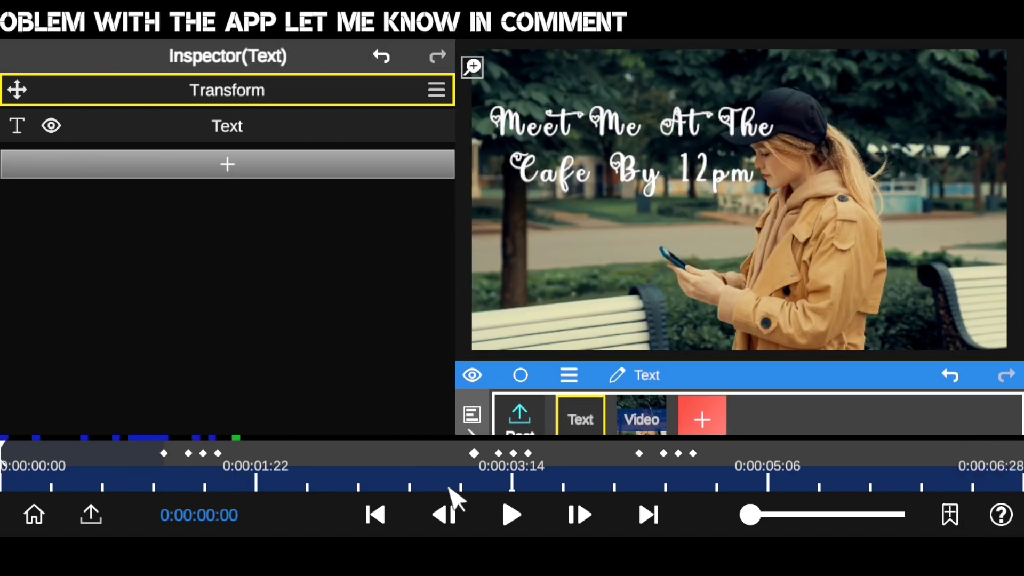
left_click(514, 515)
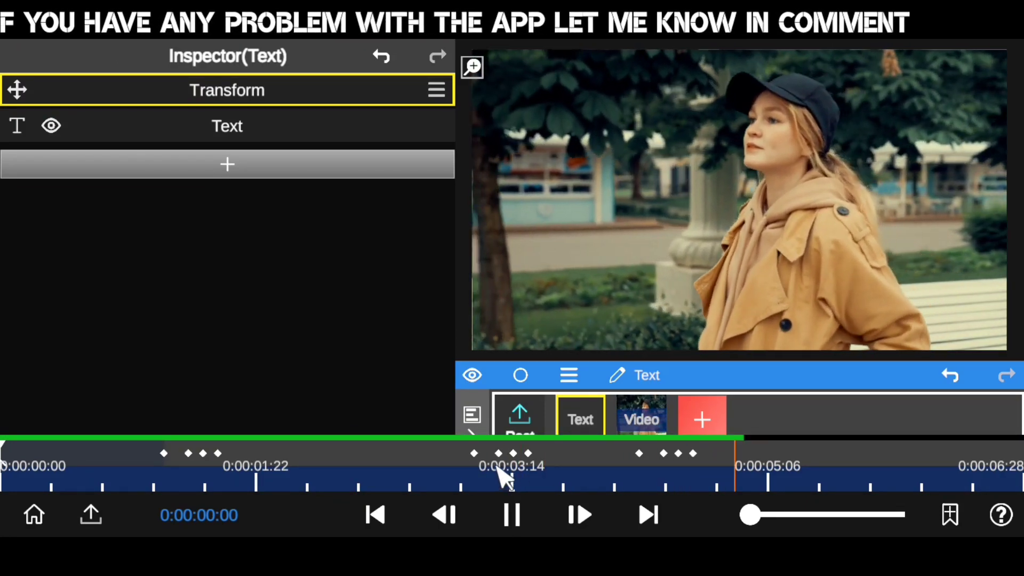
left_click(16, 480)
left_click(504, 517)
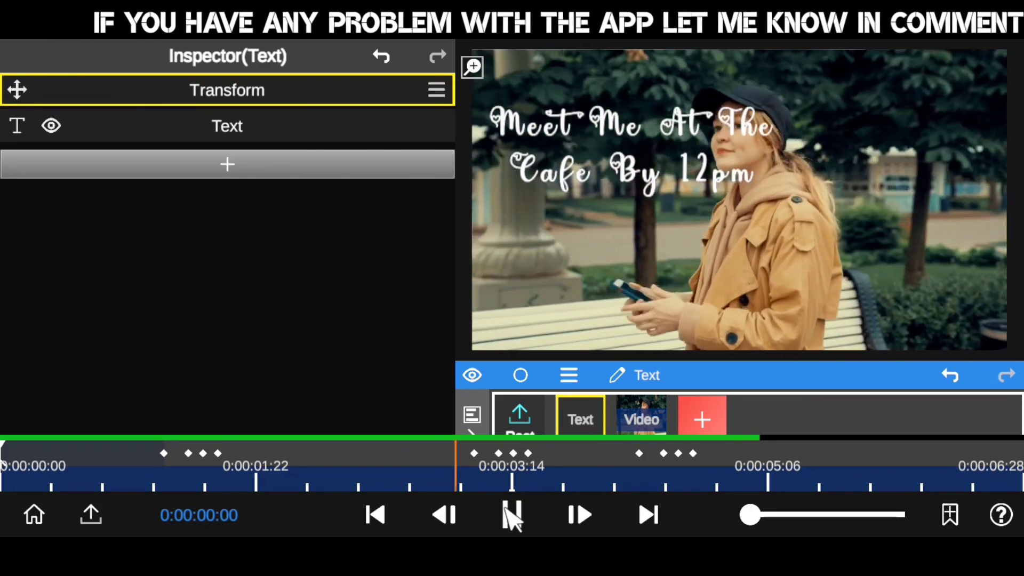
left_click(420, 470)
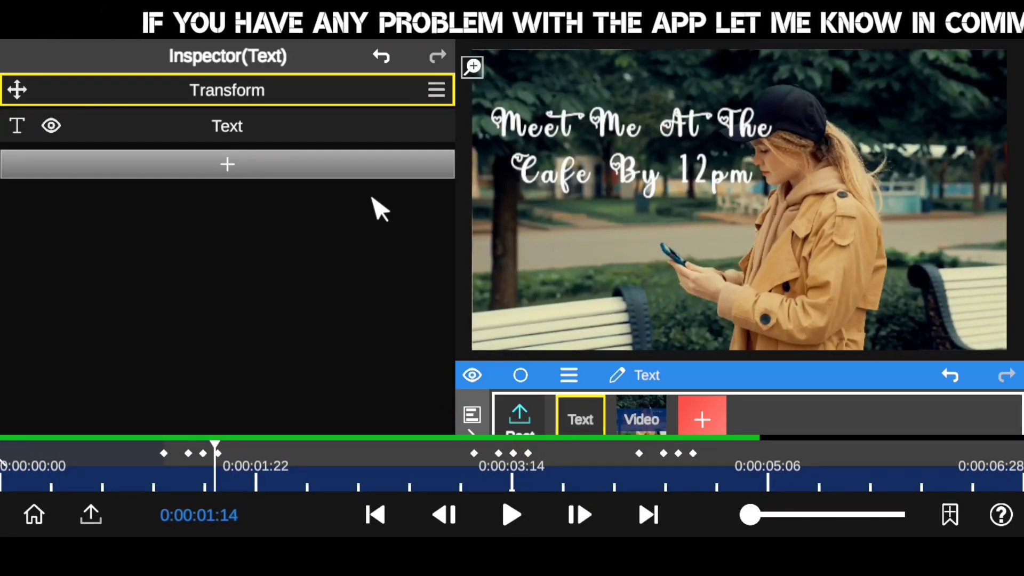
left_click_drag(749, 384, 694, 343)
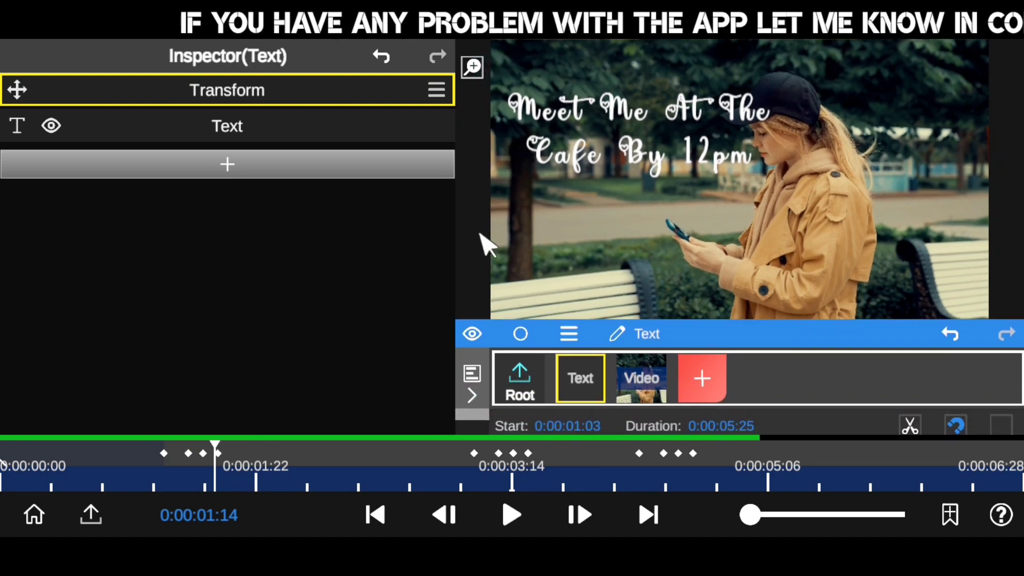
Select the text's exit Position keyframe and put the playhead at 0:00:03:07.
left_click(258, 97)
left_click(230, 165)
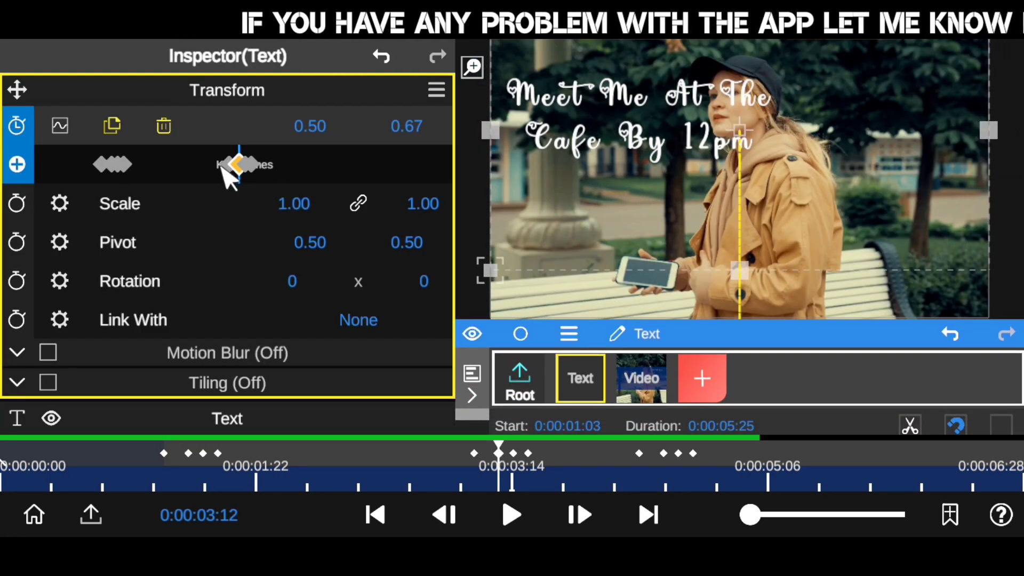
left_click_drag(545, 467, 476, 477)
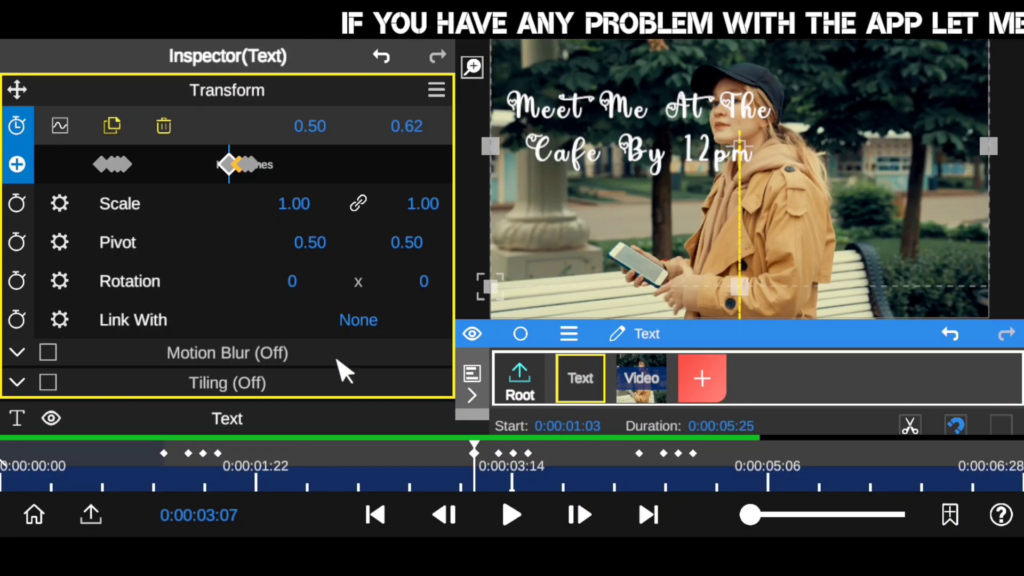
Shift the closing Spacing keyframes earlier to line up with the exit at 0:00:03:07.
left_click_drag(344, 371, 308, 263)
left_click(246, 380)
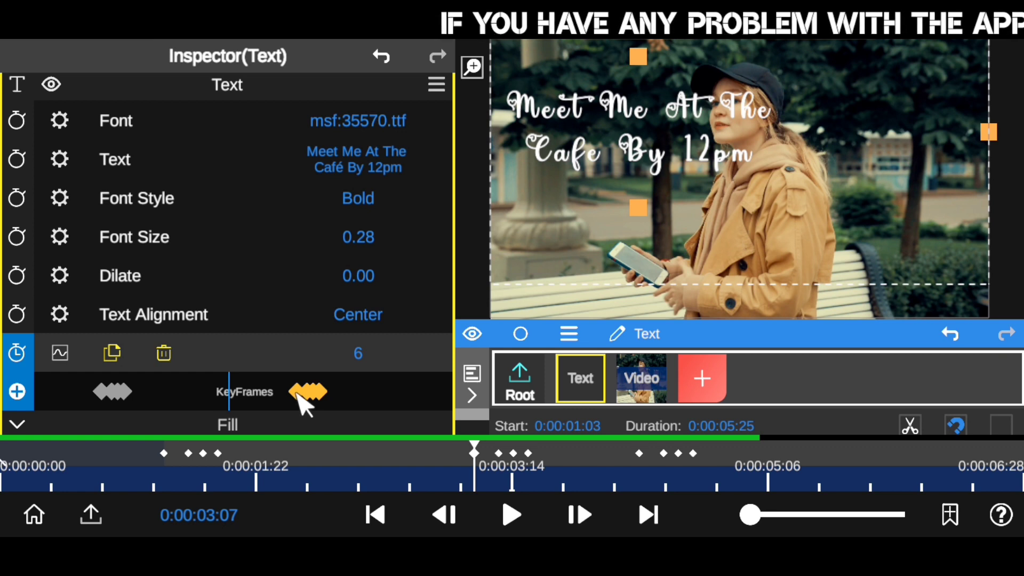
left_click_drag(299, 397, 225, 396)
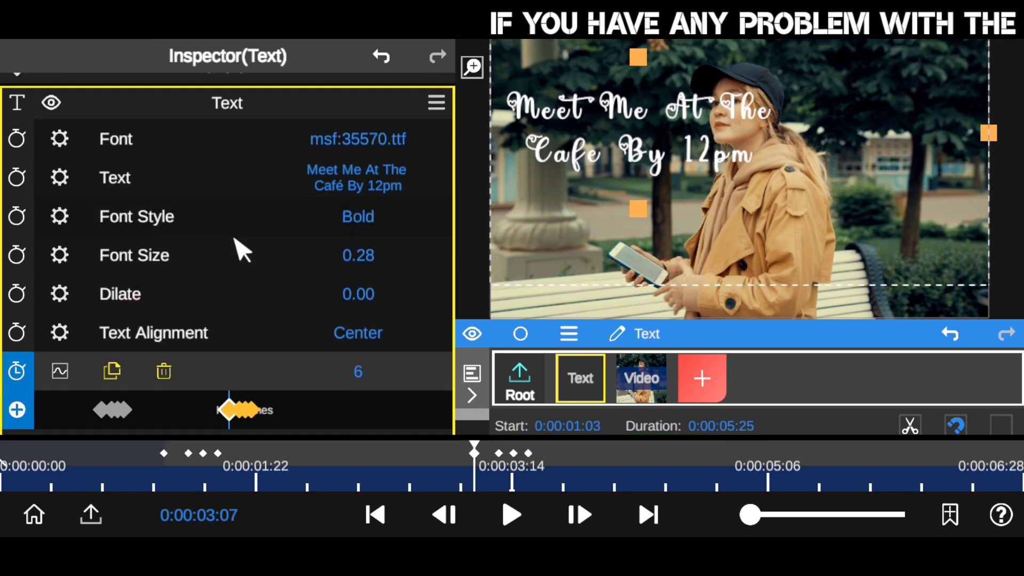
scroll(240, 244, "up", 1)
scroll(258, 267, "down", 2)
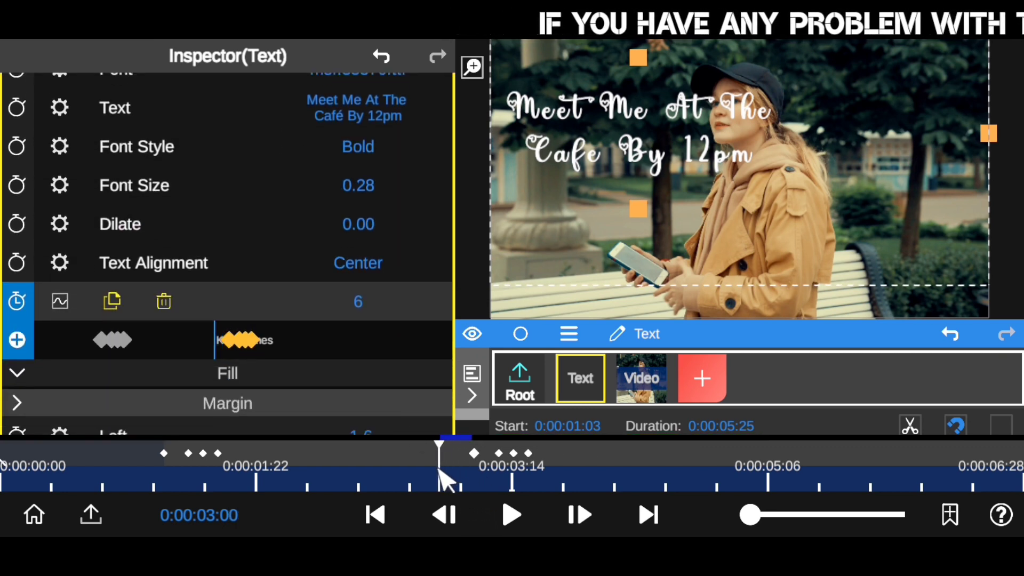
left_click_drag(488, 478, 572, 486)
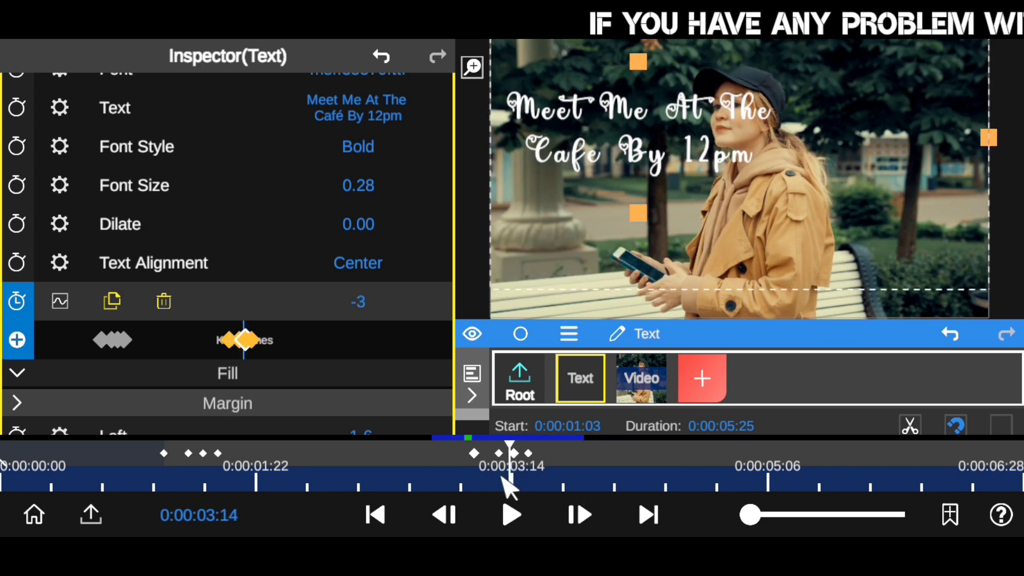
left_click_drag(509, 486, 498, 486)
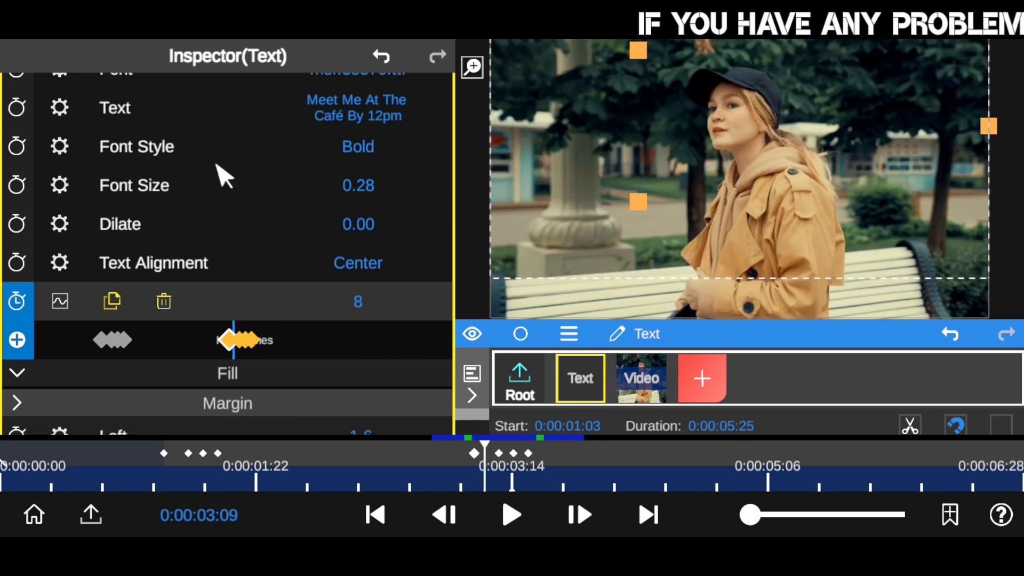
scroll(228, 178, "up", 3)
left_click(243, 136)
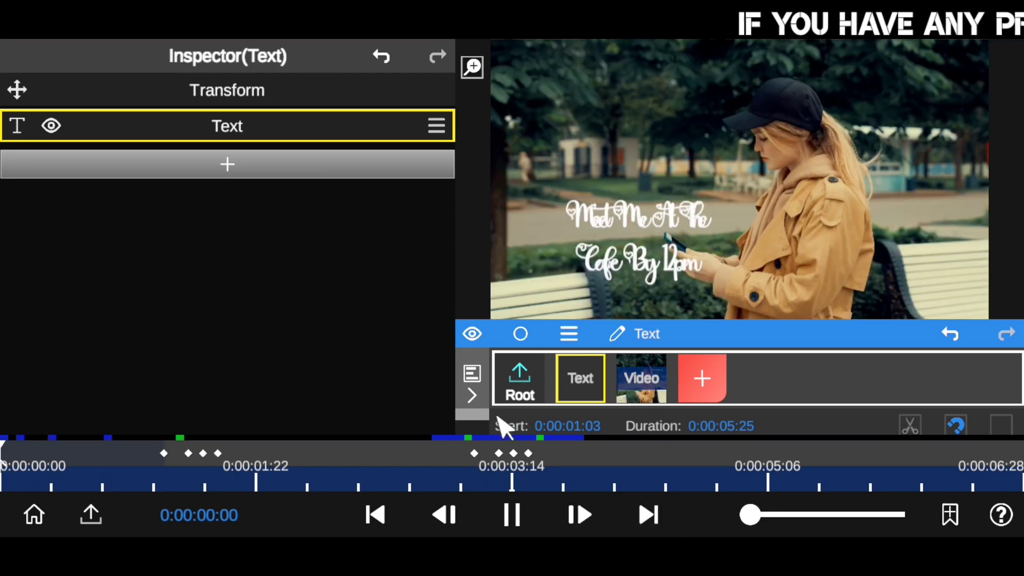
left_click(473, 68)
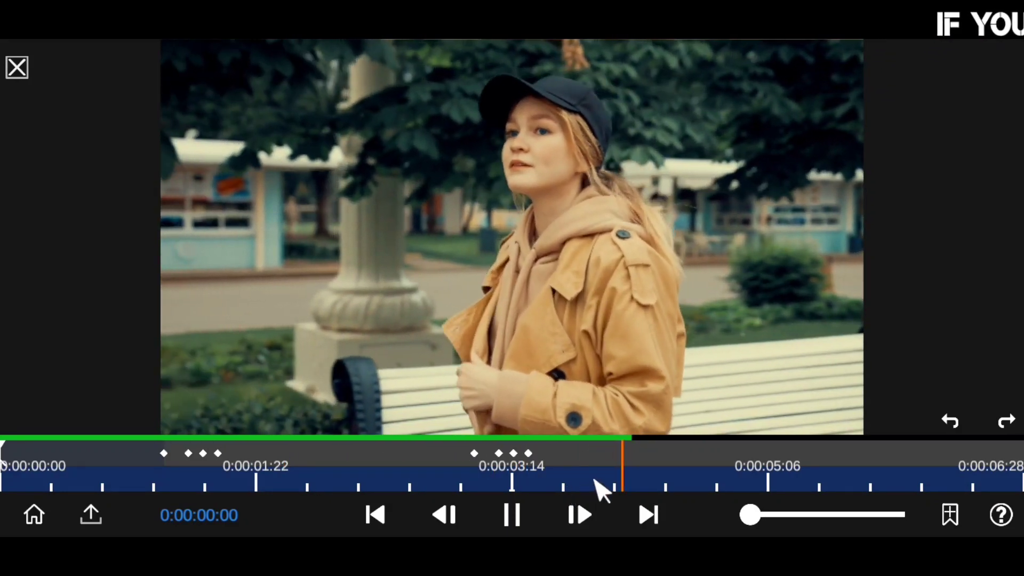
left_click(509, 512)
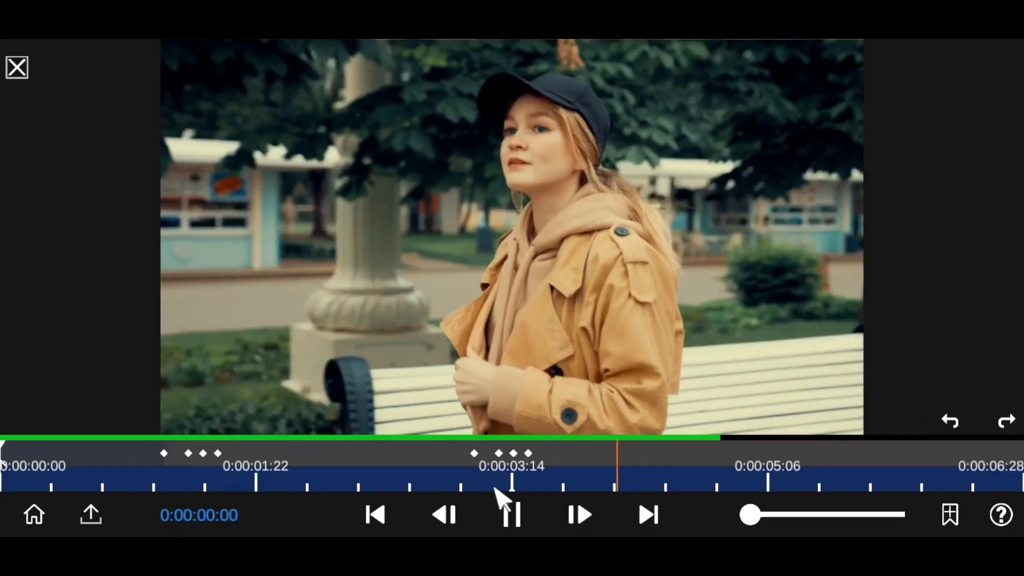
left_click(361, 480)
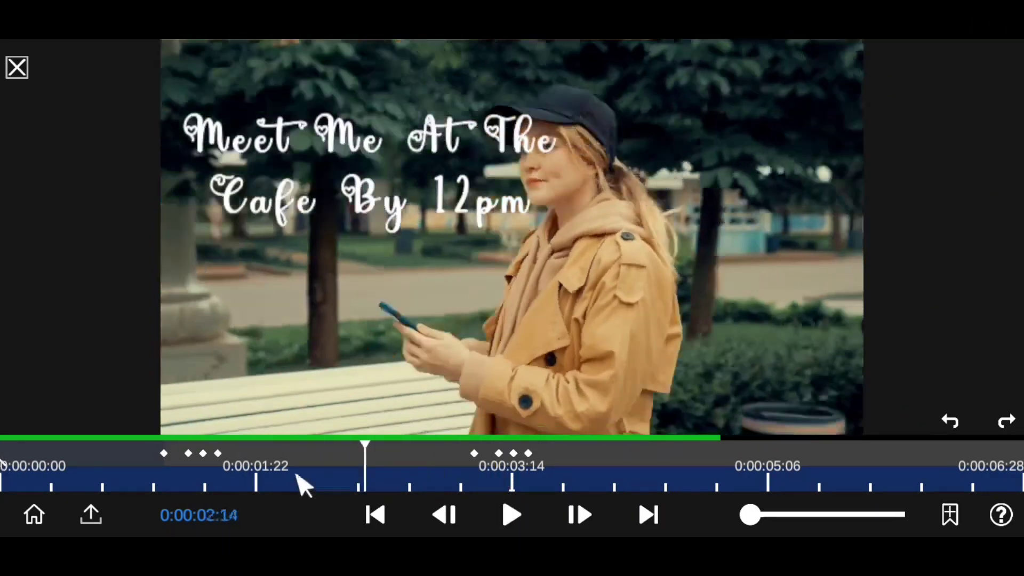
left_click(375, 514)
left_click(514, 514)
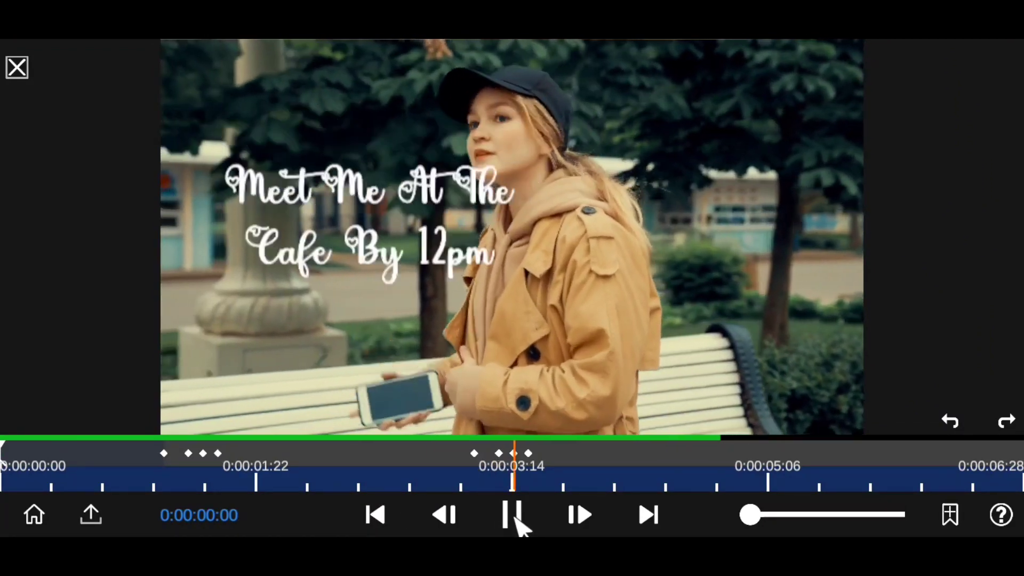
left_click(16, 68)
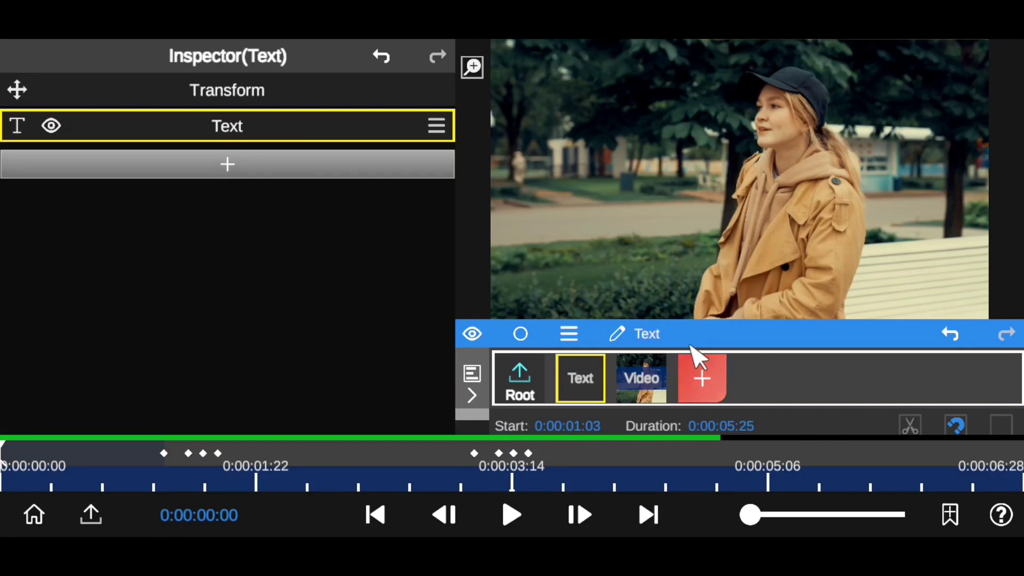
Turn on motion blur for the text layer and review its entrance around 0:00:01:14.
left_click(232, 94)
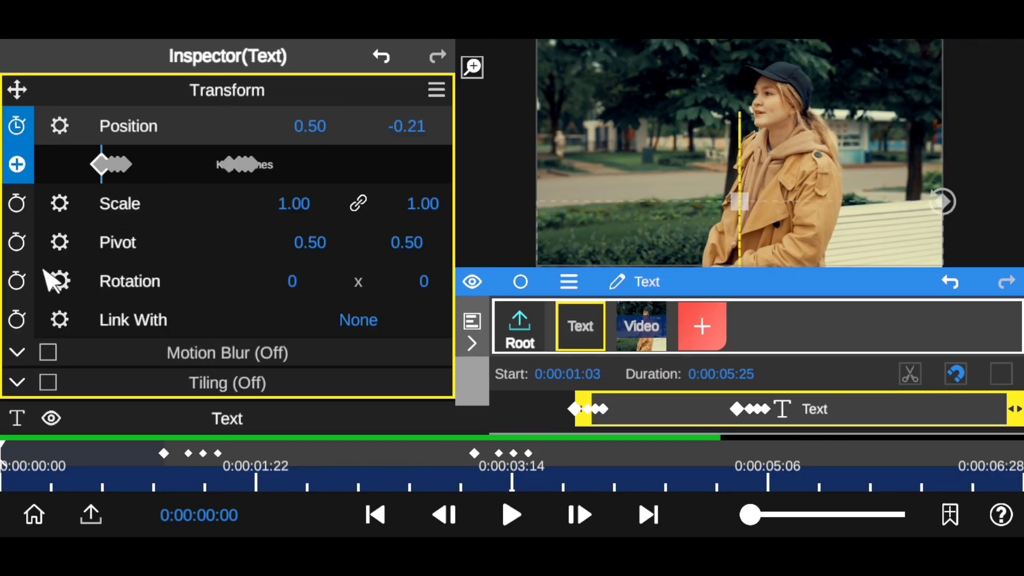
left_click(21, 124)
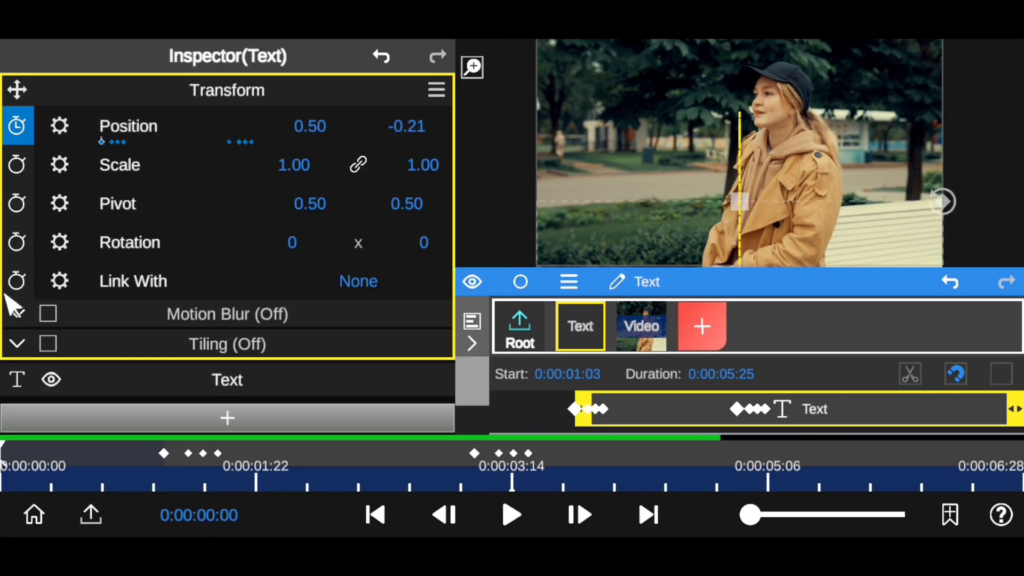
left_click(243, 320)
left_click(49, 313)
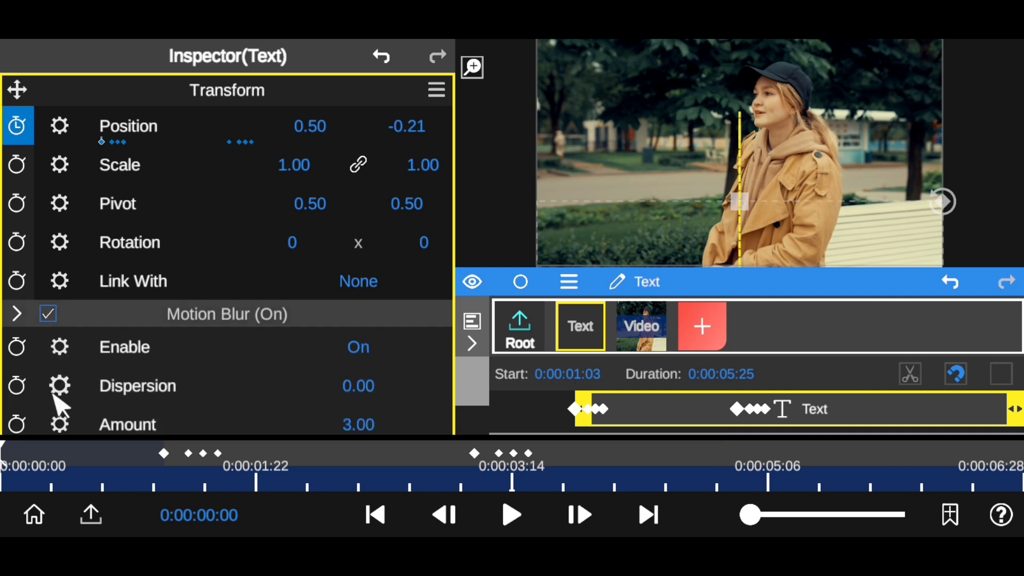
mouse_move(42, 486)
left_mouse_down()
mouse_move(216, 507)
mouse_move(182, 516)
mouse_move(229, 507)
left_mouse_up()
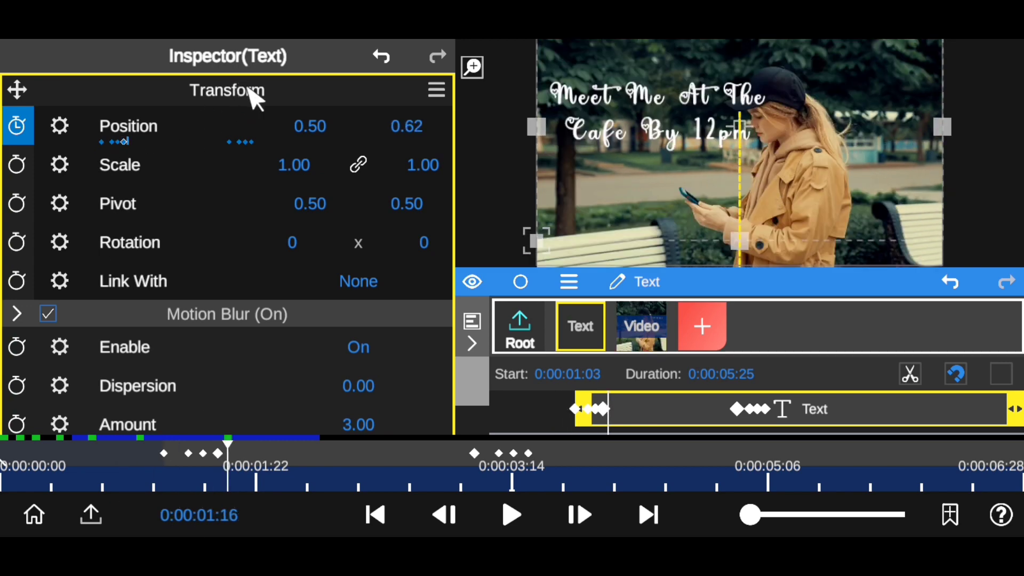
mouse_move(220, 472)
left_mouse_down()
mouse_move(177, 474)
mouse_move(218, 486)
left_mouse_up()
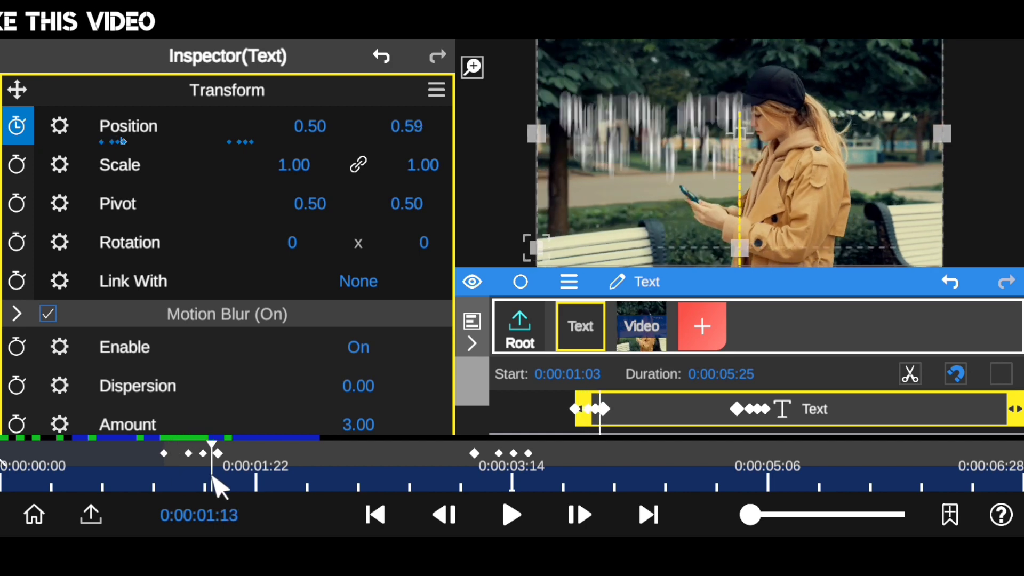
left_click_drag(793, 284, 792, 427)
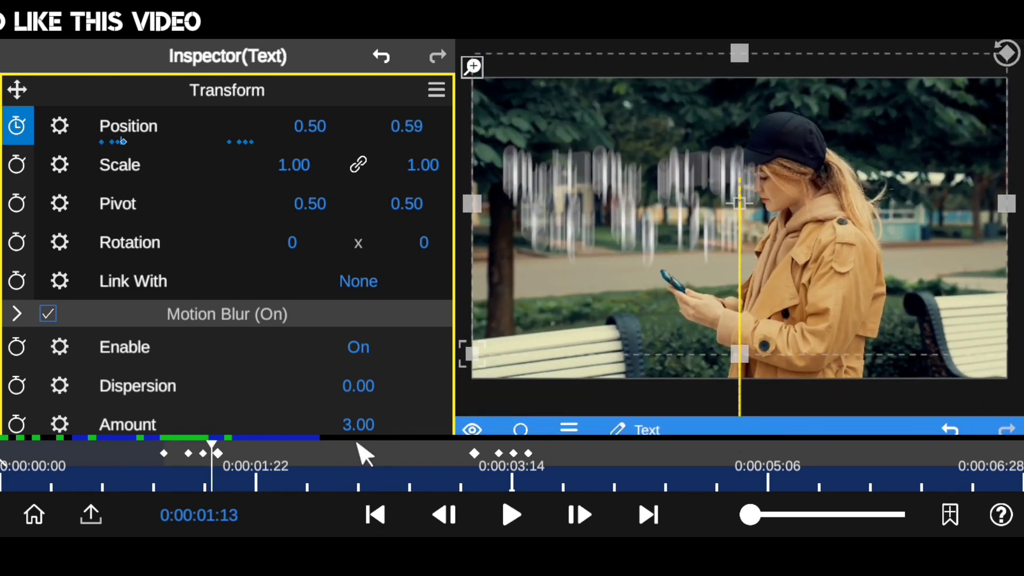
left_click_drag(214, 472, 251, 485)
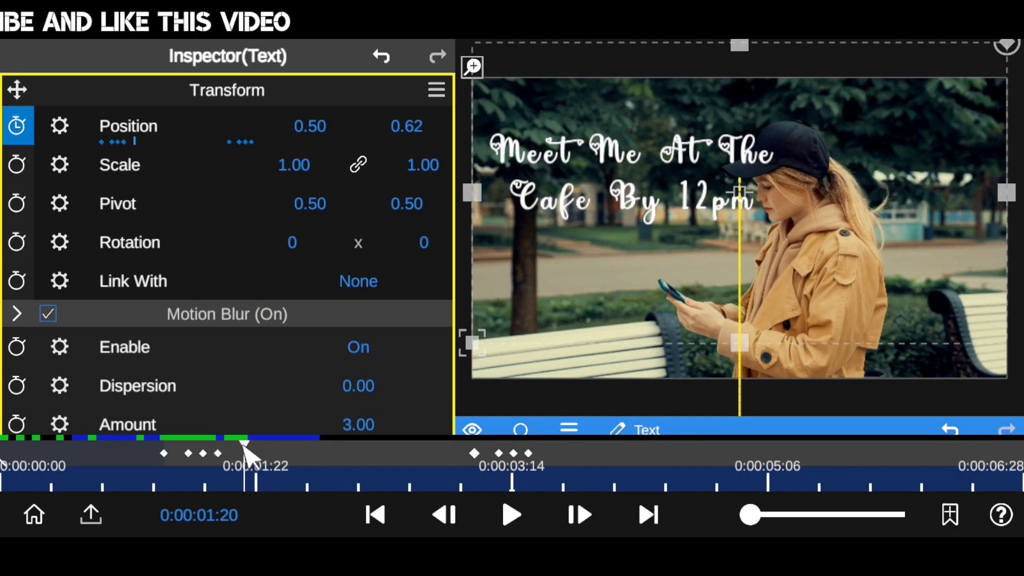
Lower the motion blur Amount from 3.00 to 1.70 and review the entrance.
scroll(323, 379, "down", 2)
left_click(359, 339)
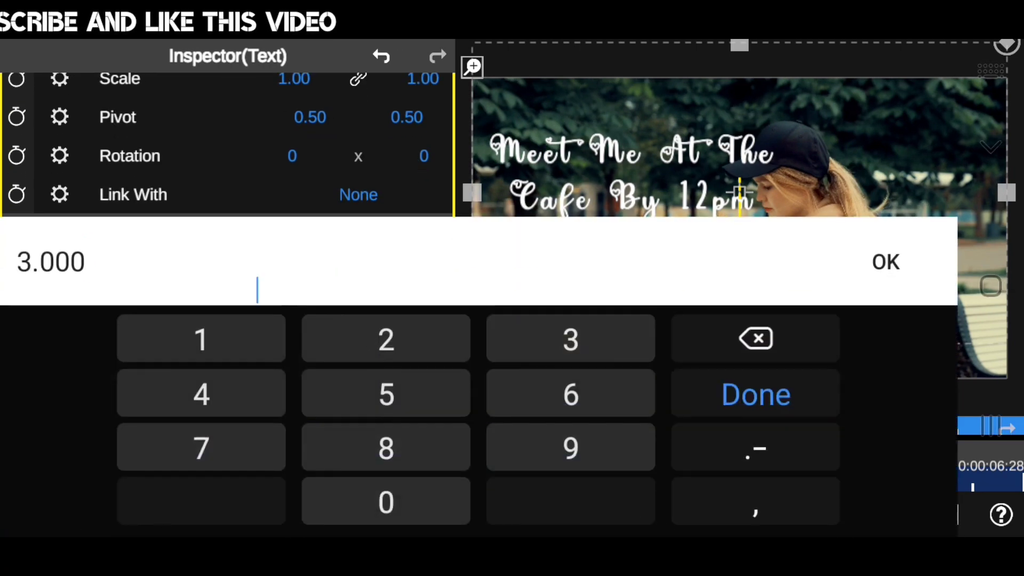
left_click(229, 347)
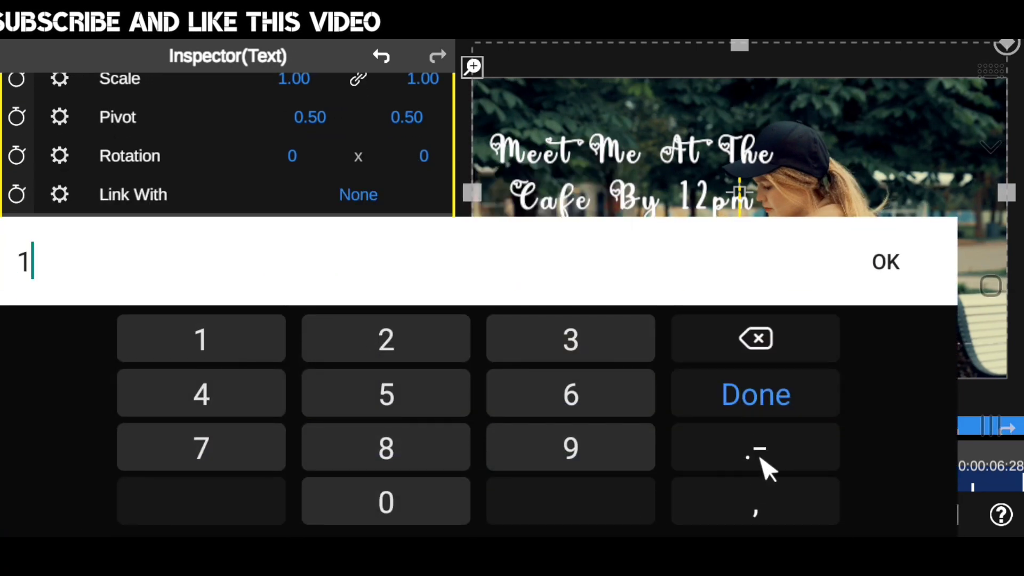
left_click(766, 464)
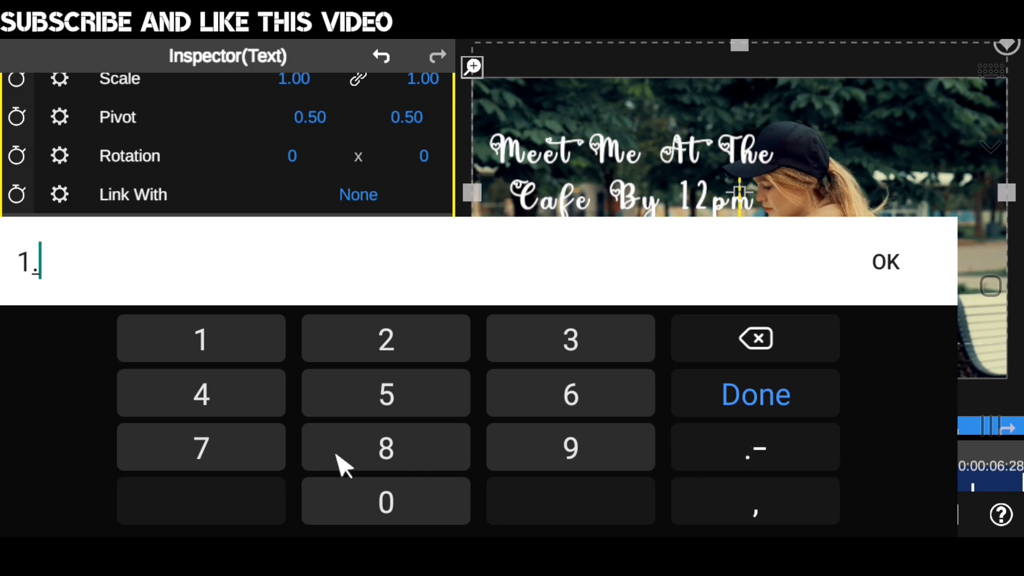
left_click(886, 262)
left_click_drag(266, 470, 133, 472)
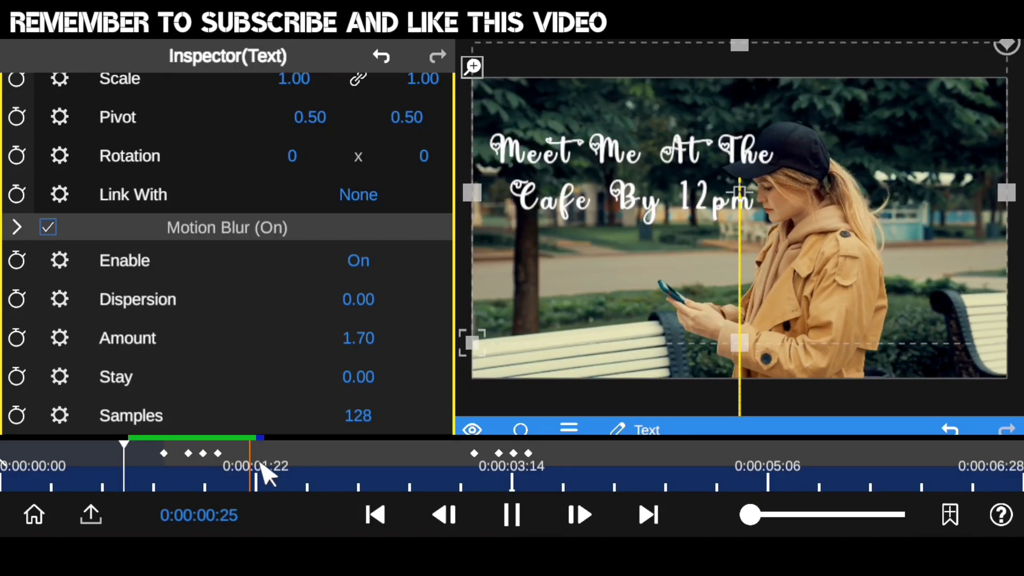
Play the blurred entrance and exit animations, then collapse Motion Blur and Transform.
left_click_drag(263, 469, 133, 472)
left_click(511, 515)
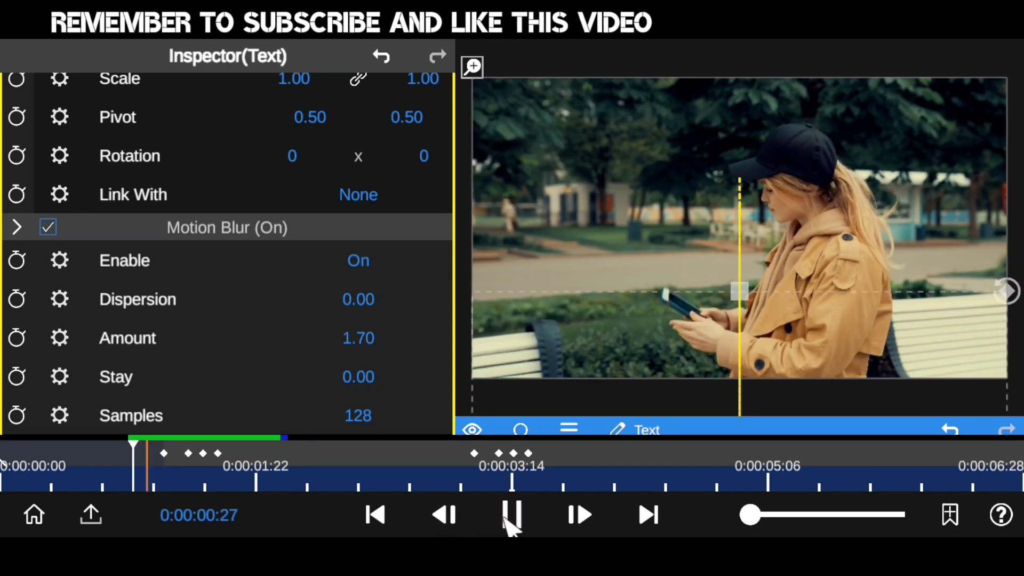
mouse_move(281, 473)
left_mouse_down()
mouse_move(525, 499)
mouse_move(507, 513)
mouse_move(474, 512)
left_mouse_up()
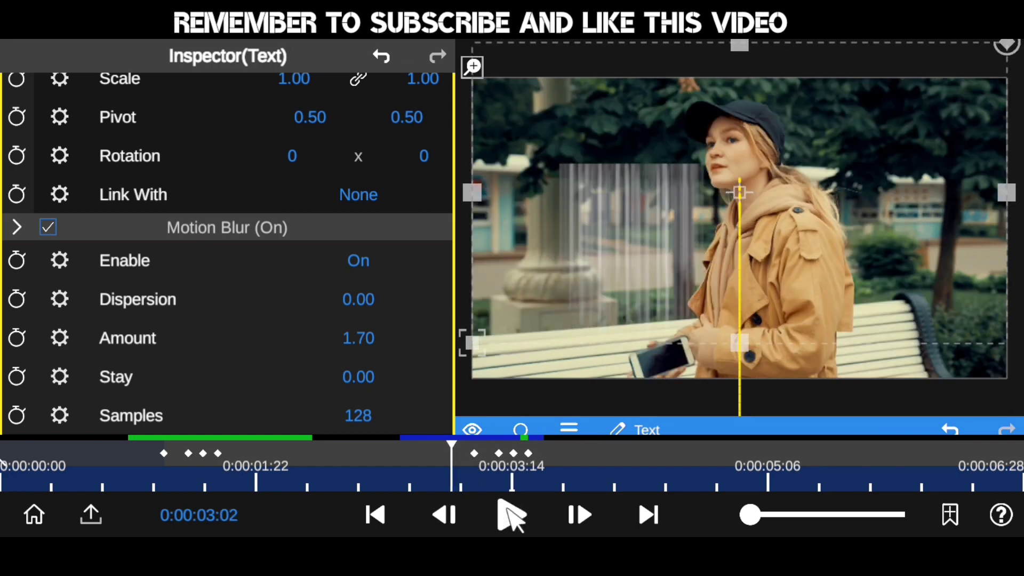
left_click(511, 515)
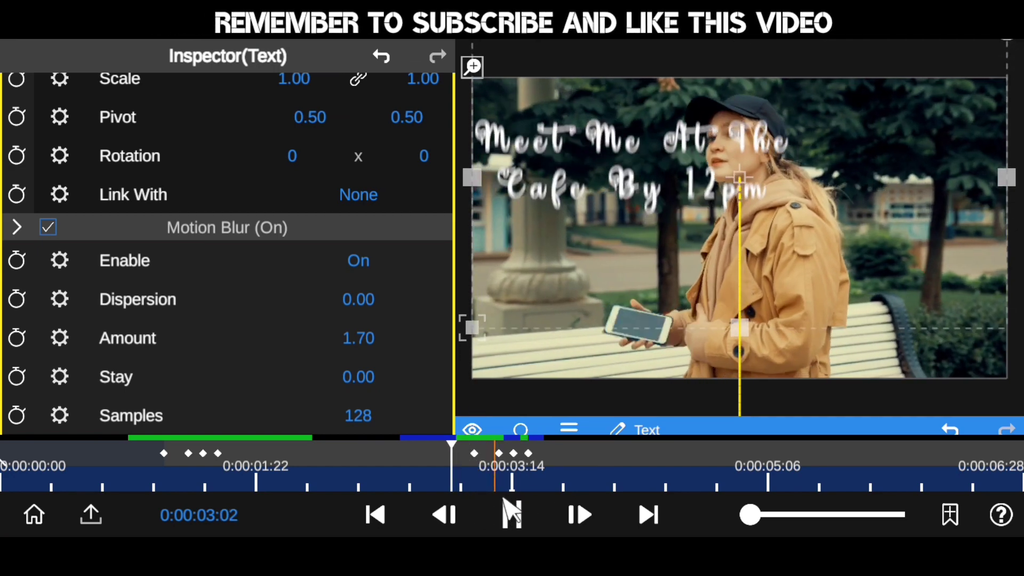
mouse_move(530, 469)
left_mouse_down()
mouse_move(533, 480)
mouse_move(493, 475)
mouse_move(533, 485)
left_mouse_up()
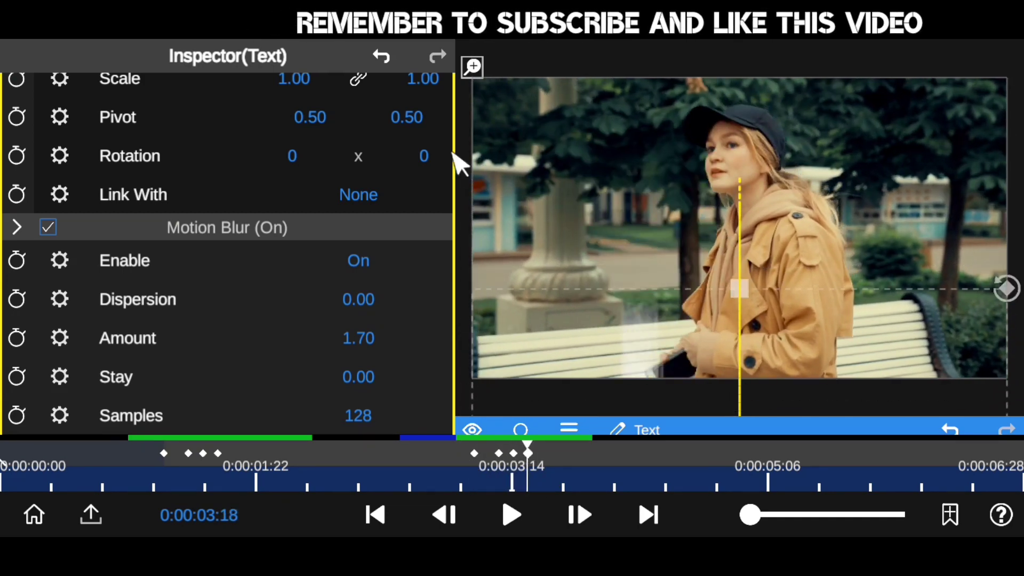
left_click(202, 224)
left_click(247, 87)
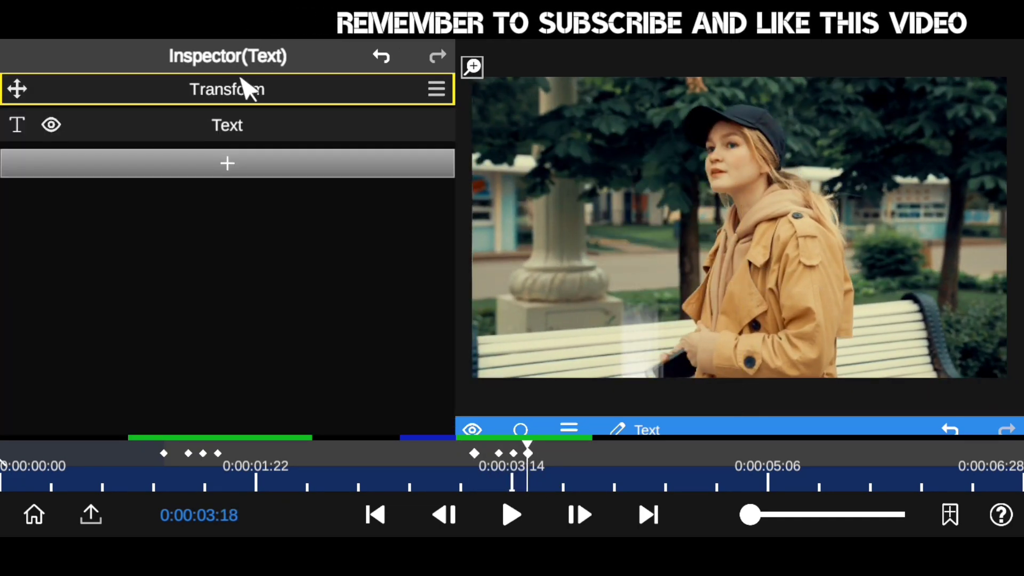
Watch the finished title in full-screen preview, then exit back to the editor.
left_click(472, 66)
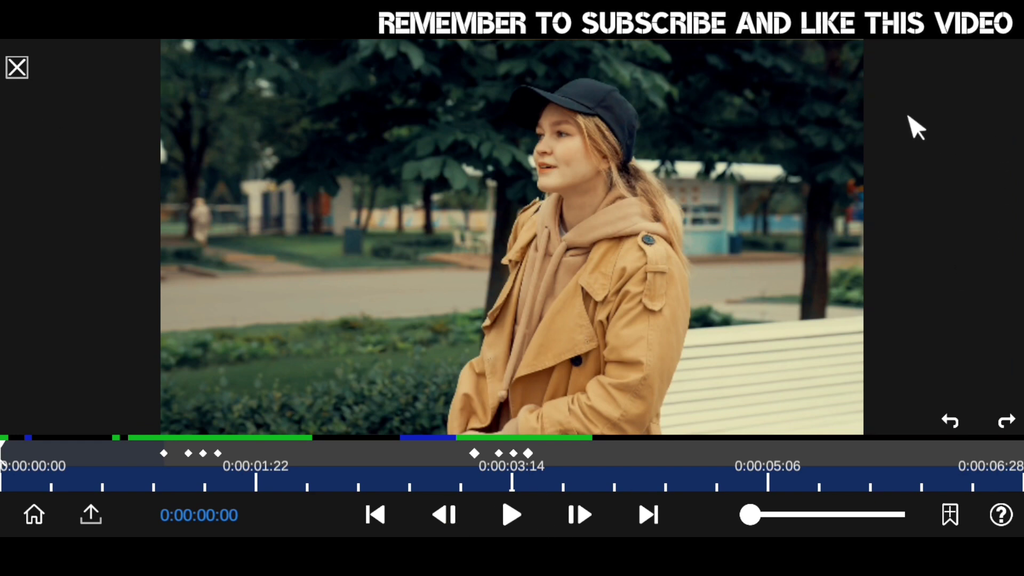
left_click(511, 514)
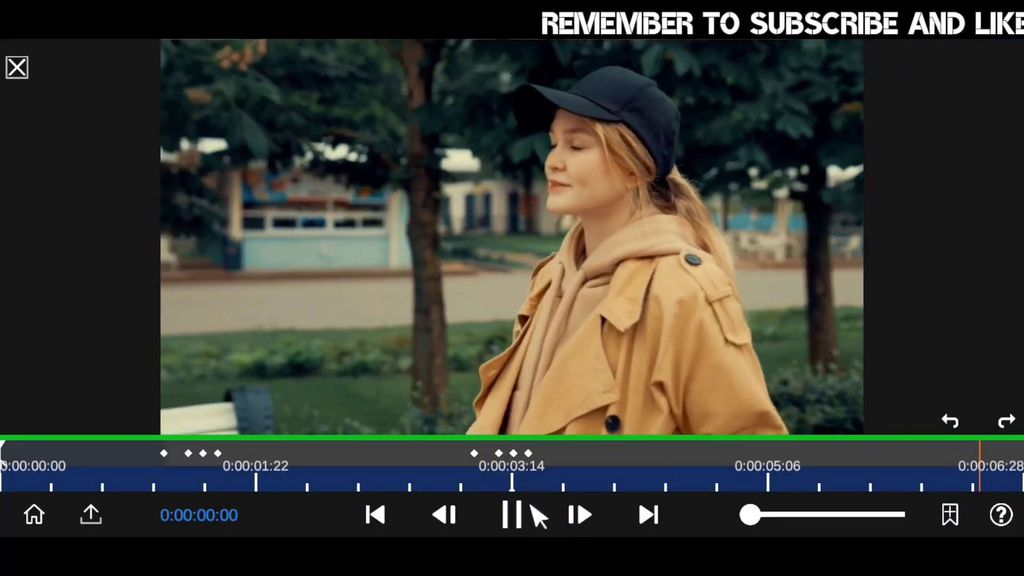
left_click(512, 515)
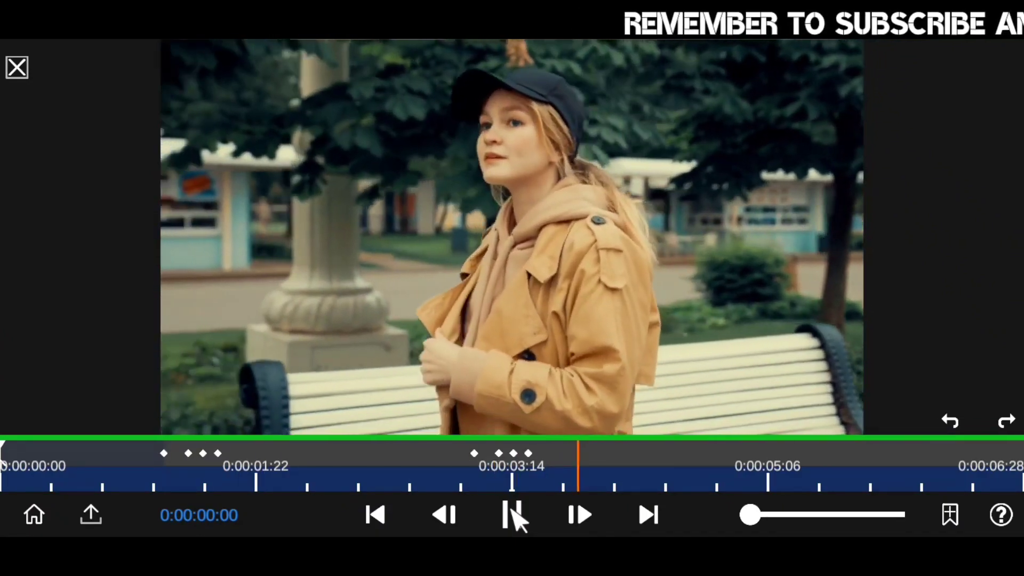
mouse_move(288, 451)
left_mouse_down()
mouse_move(115, 435)
mouse_move(207, 438)
left_mouse_up()
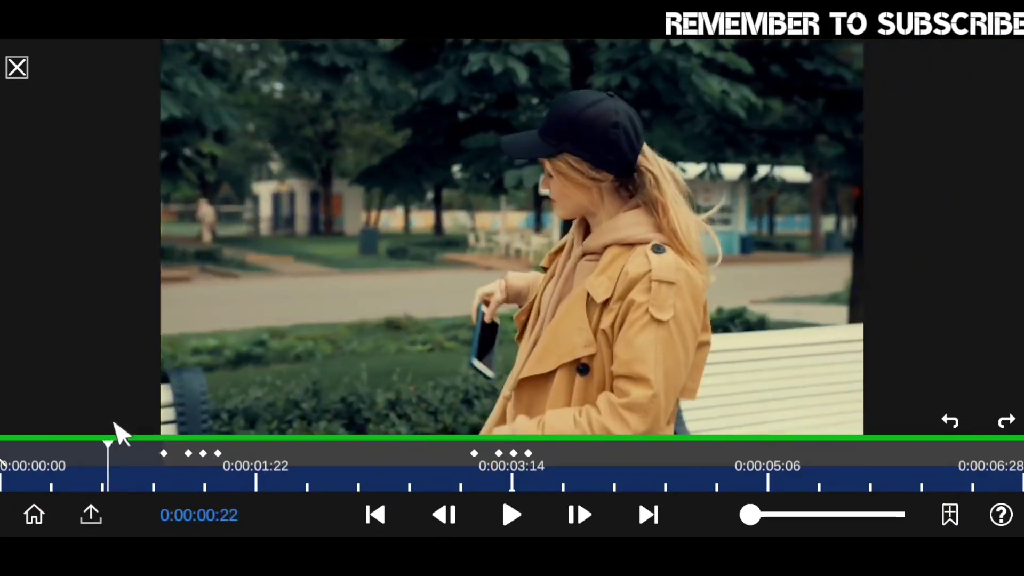
left_click(21, 68)
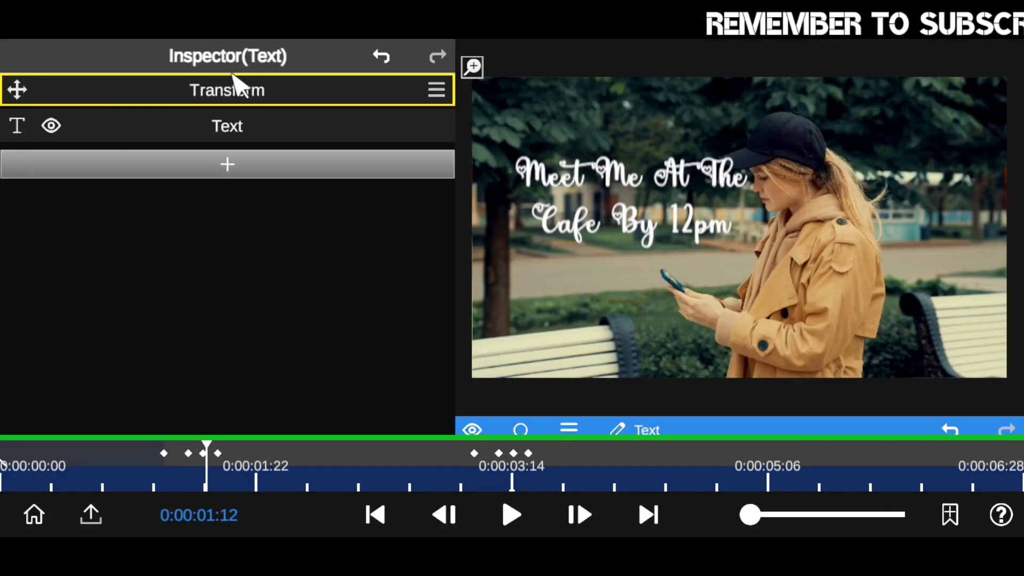
Reduce the title's Font Size from 0.28 to 0.24.
left_click(274, 140)
left_click_drag(188, 332, 195, 273)
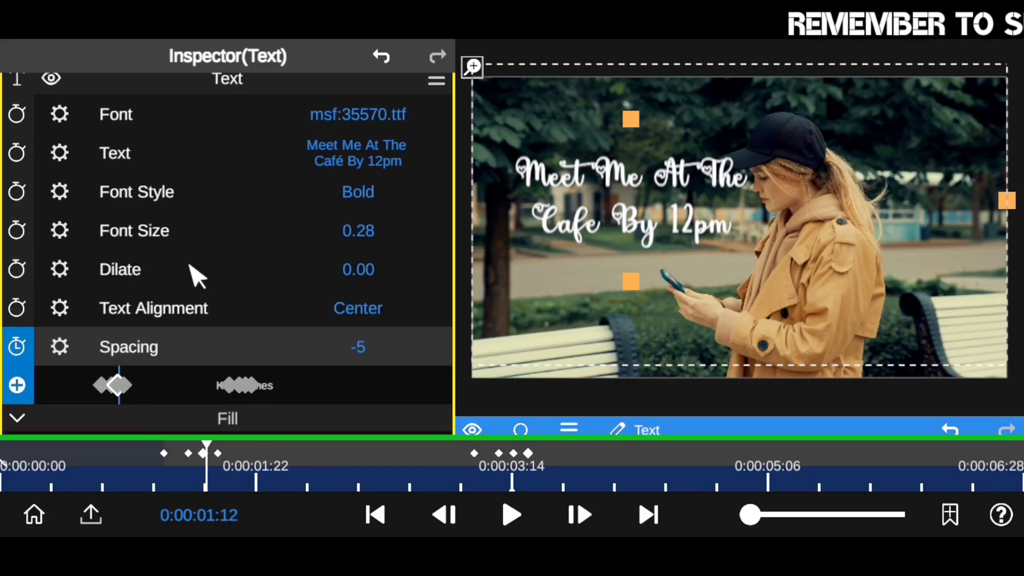
mouse_move(366, 229)
left_mouse_down()
mouse_move(372, 260)
mouse_move(363, 239)
left_mouse_up()
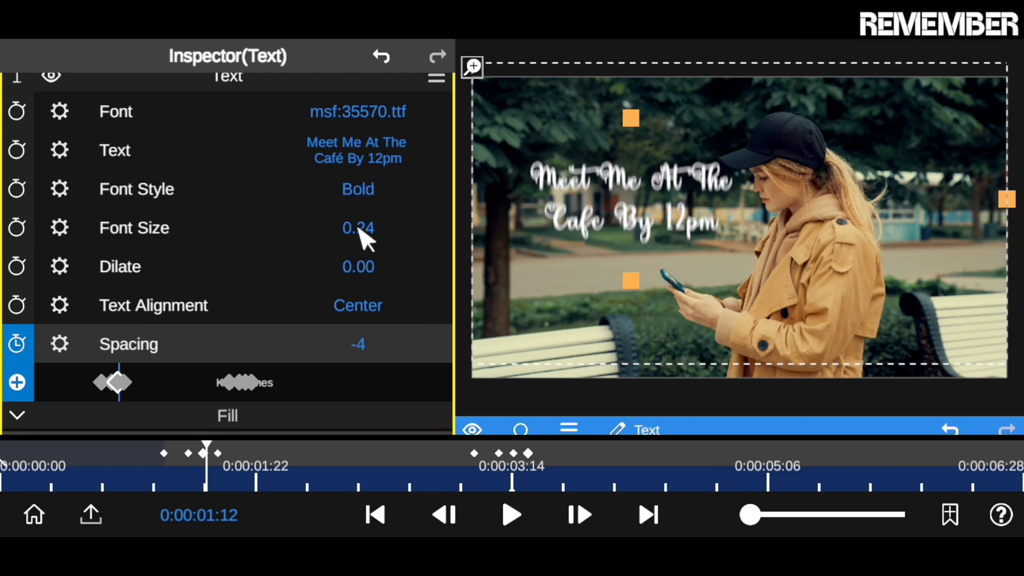
left_click(230, 86)
left_click(235, 92)
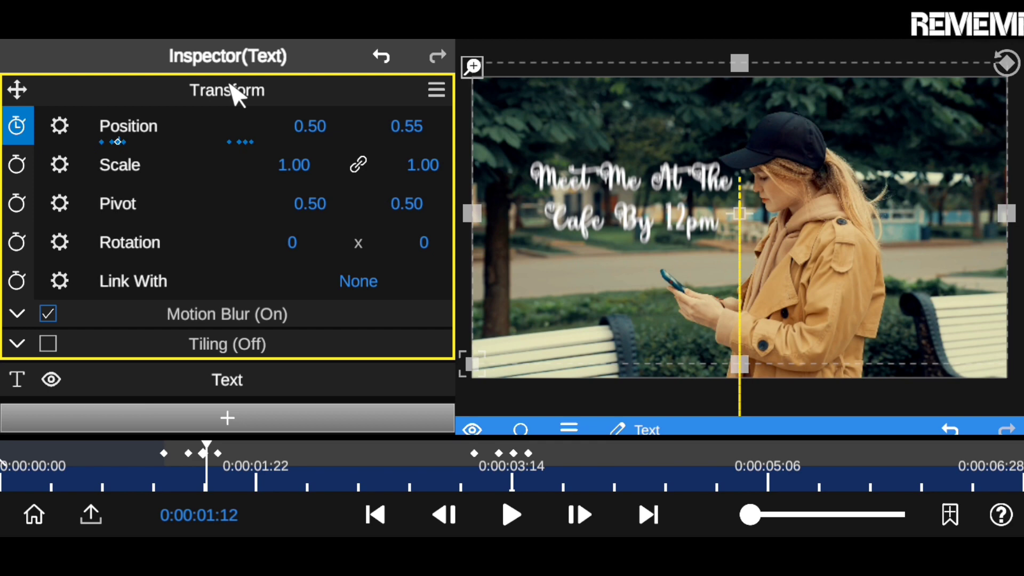
left_click(231, 88)
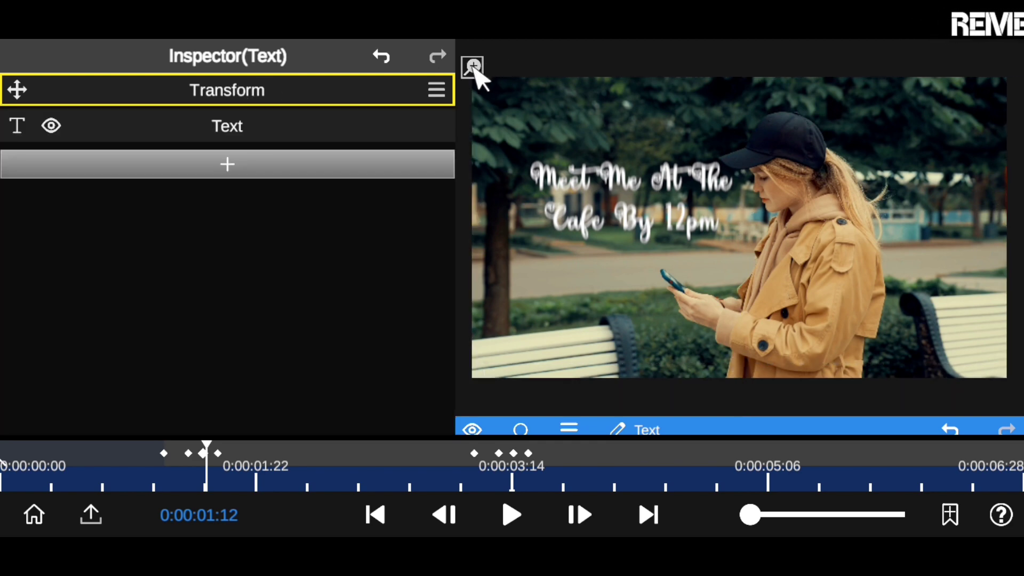
Play the smaller title from the start in full-screen preview, then exit.
left_click(472, 68)
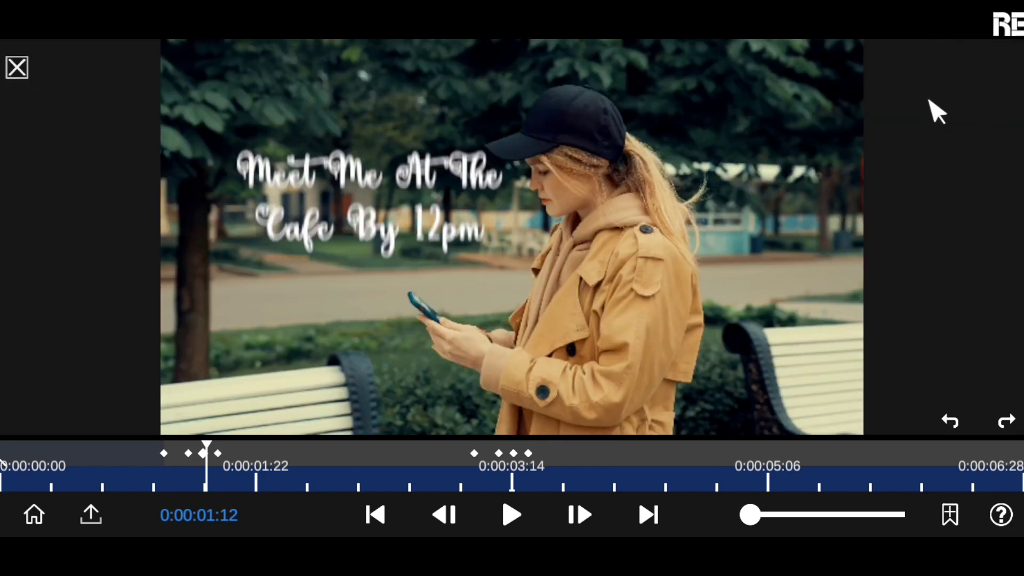
key("Home")
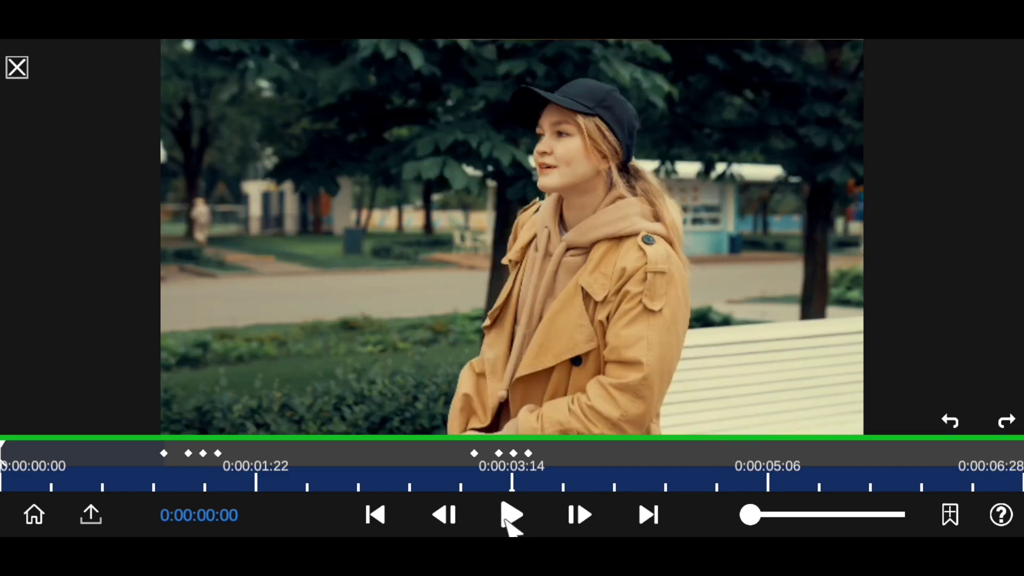
left_click(505, 521)
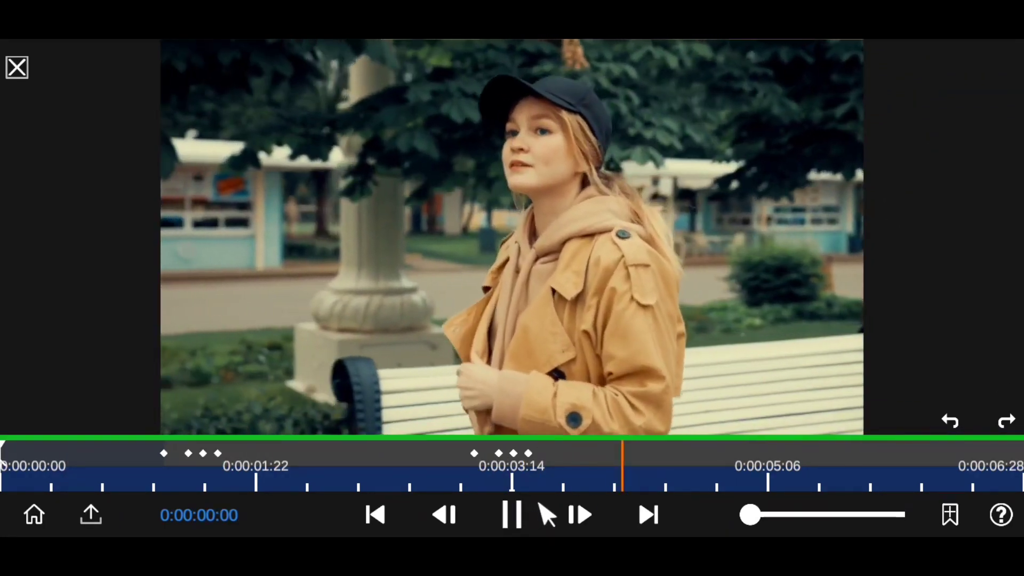
key("space")
left_click(7, 458)
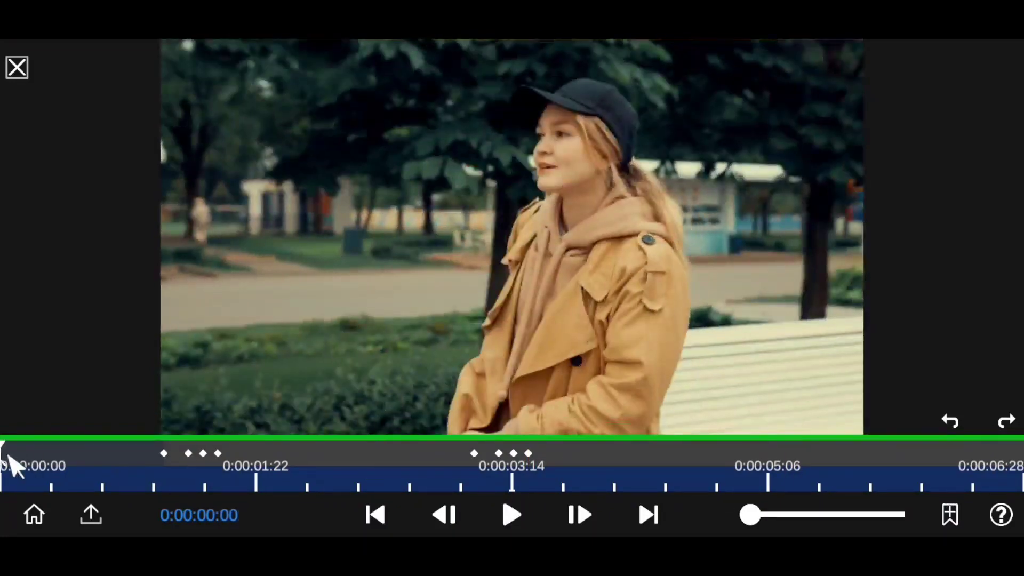
left_click(509, 517)
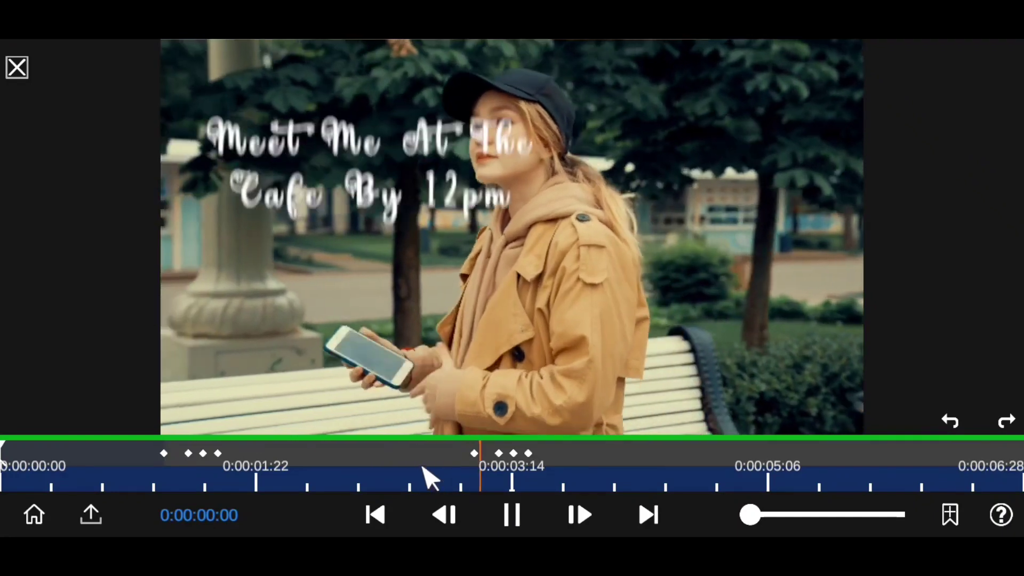
key("space")
left_click(20, 65)
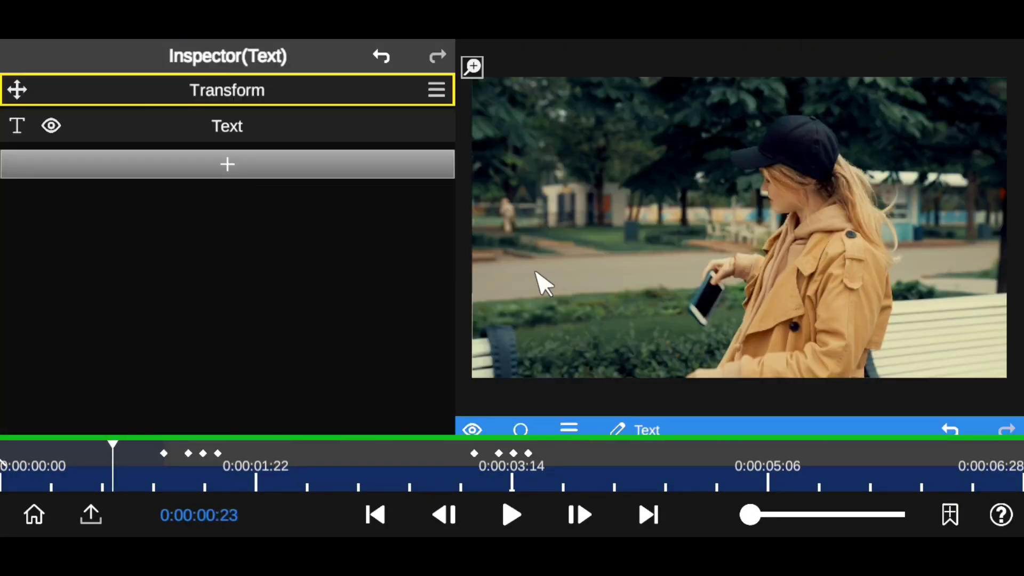
Change the text's Top margin from -0.2 to 0.4 to lower the title.
left_click(291, 133)
scroll(299, 279, "down", 5)
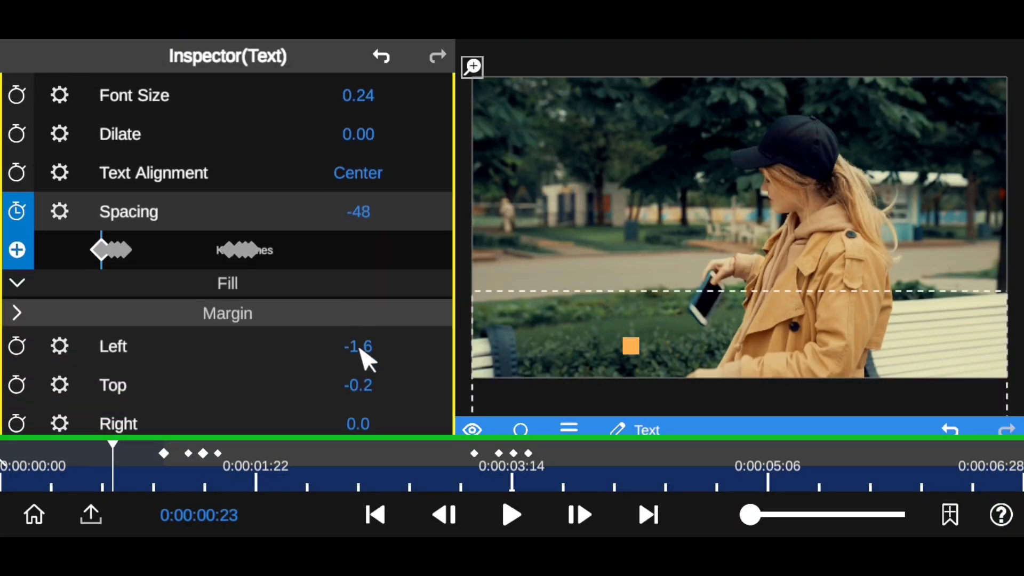
left_click_drag(313, 369, 317, 311)
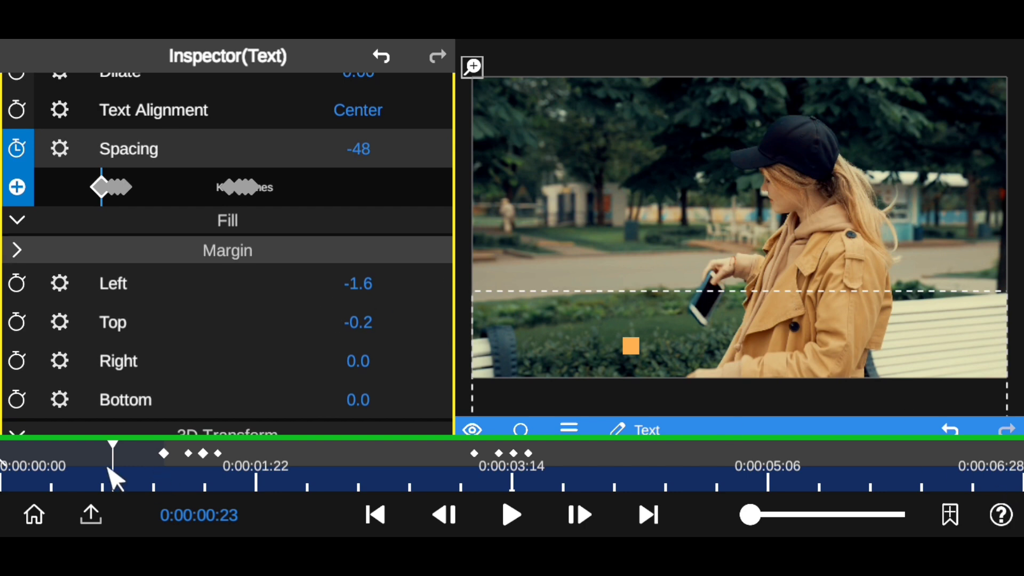
left_click_drag(110, 469, 237, 478)
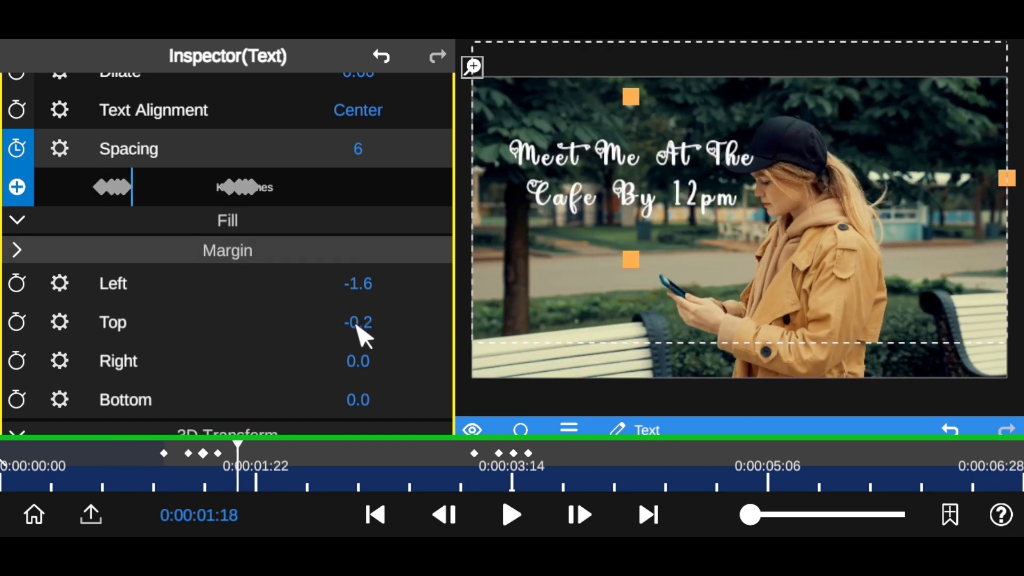
mouse_move(364, 336)
left_mouse_down()
mouse_move(401, 276)
mouse_move(345, 291)
left_mouse_up()
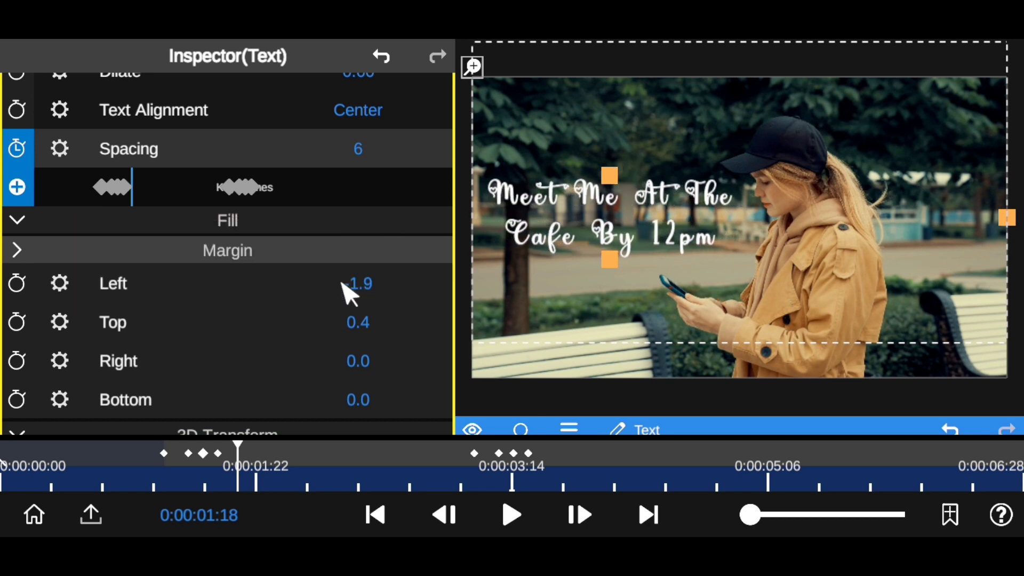
left_click_drag(280, 155, 302, 376)
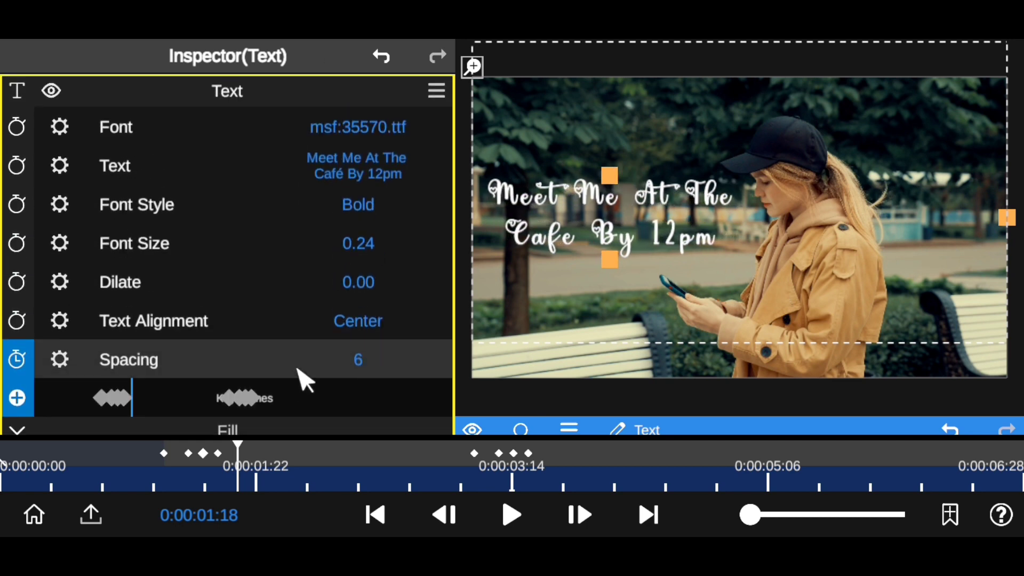
left_click(240, 101)
Review the lowered title from the start in full-screen preview, then exit.
left_click(472, 68)
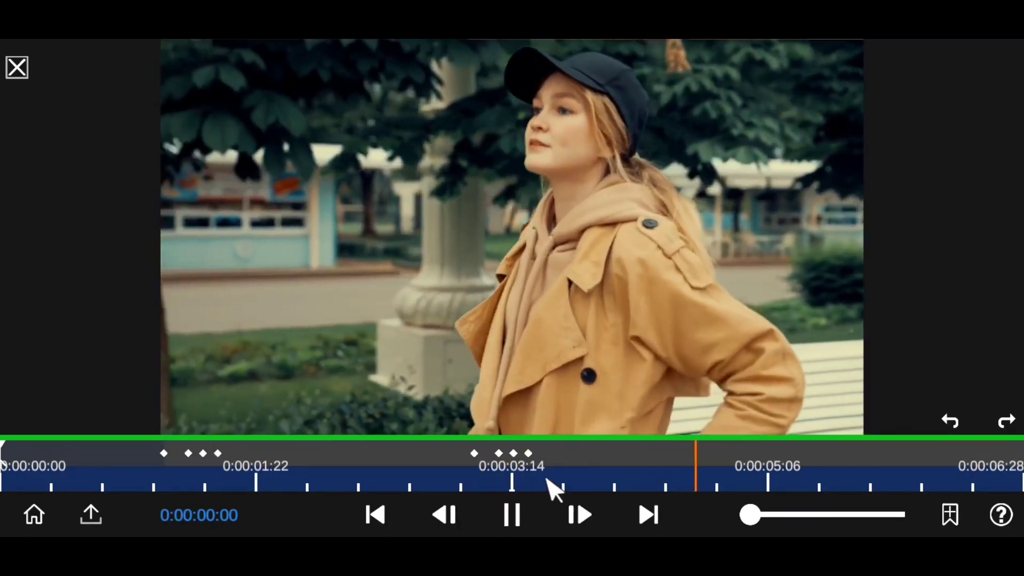
left_click(256, 485)
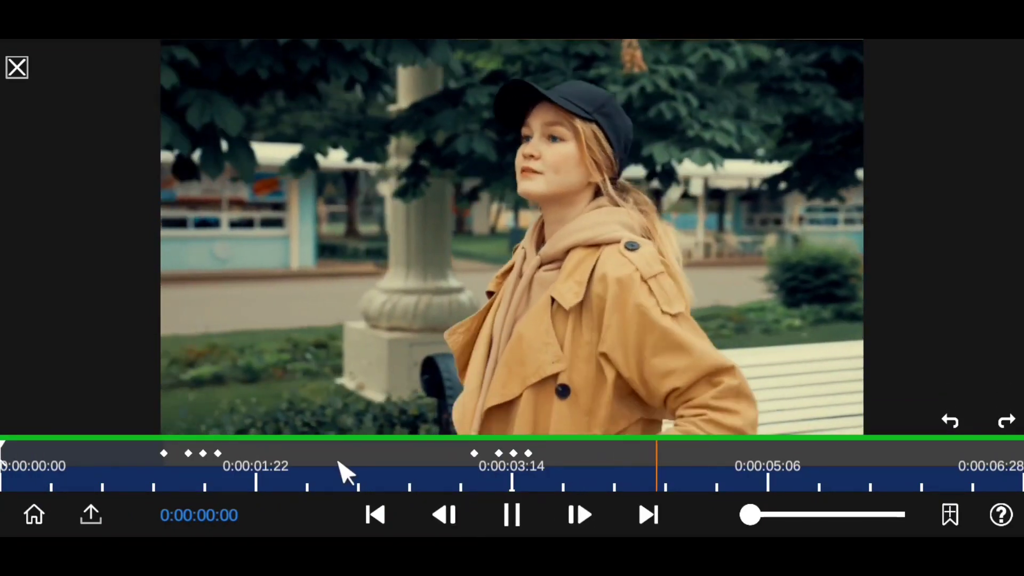
left_click(2, 480)
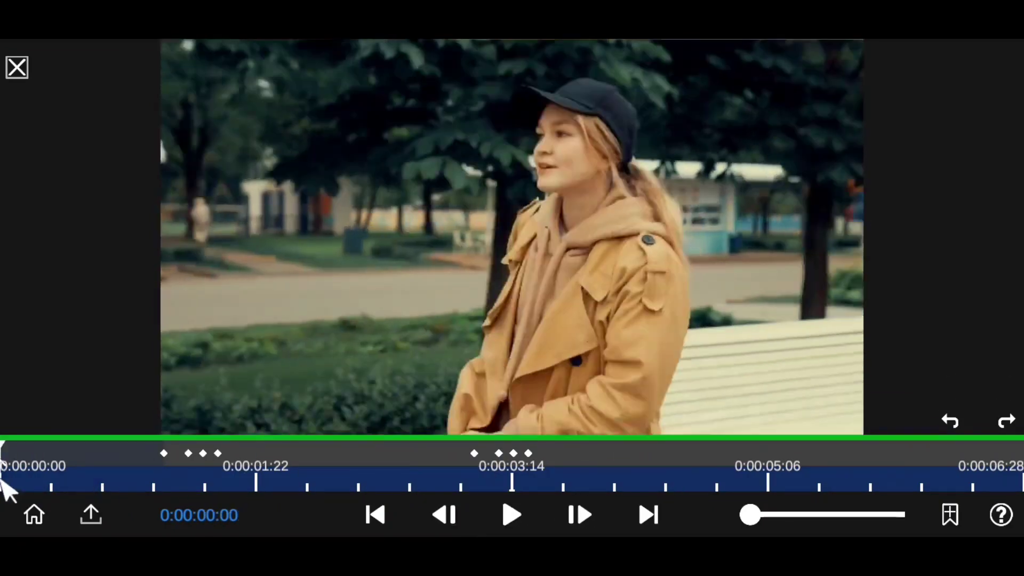
left_click(504, 513)
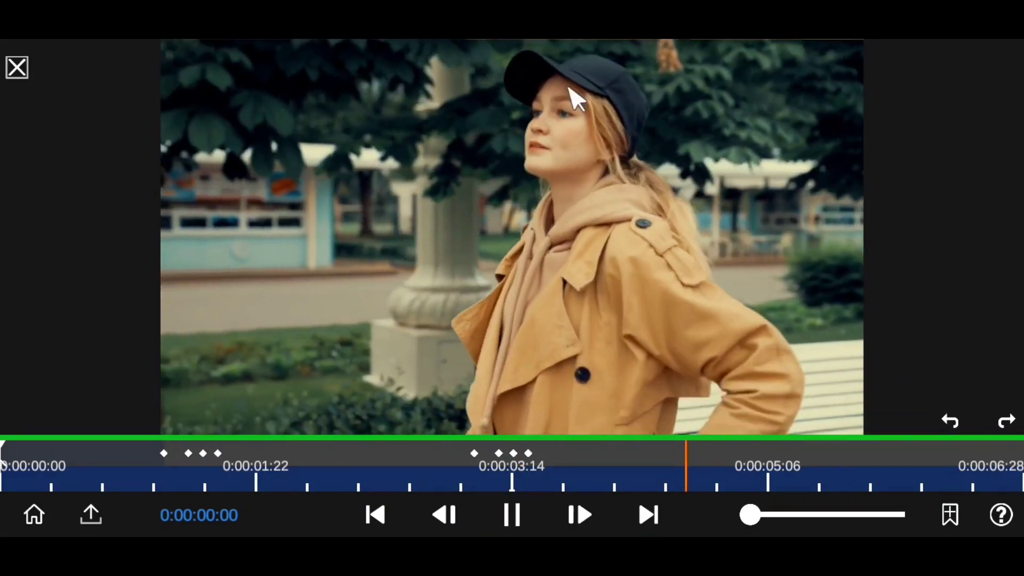
left_click(17, 68)
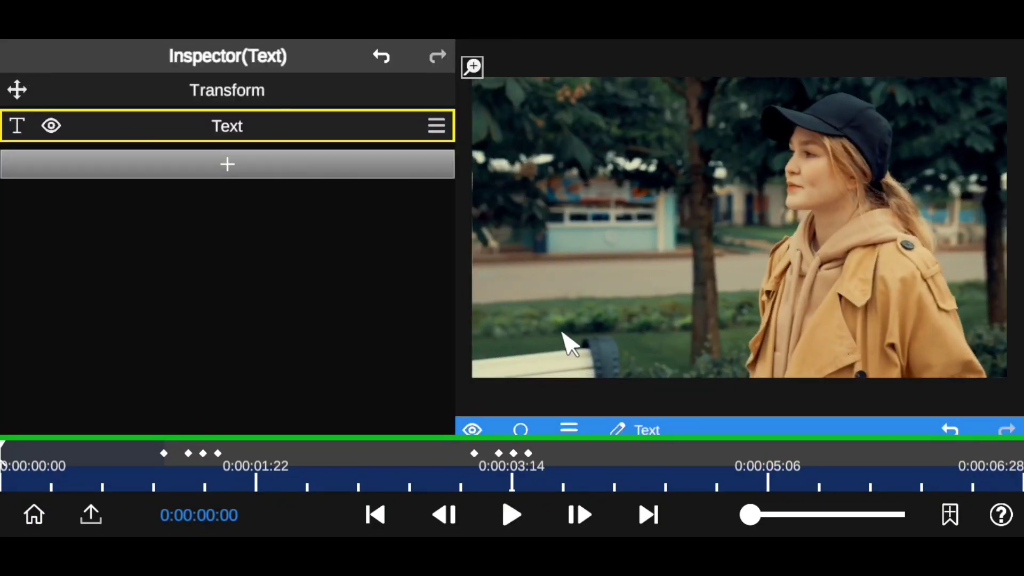
Pull up the timeline to show the Text and Video tracks, play, then shrink it.
left_click_drag(749, 431, 725, 233)
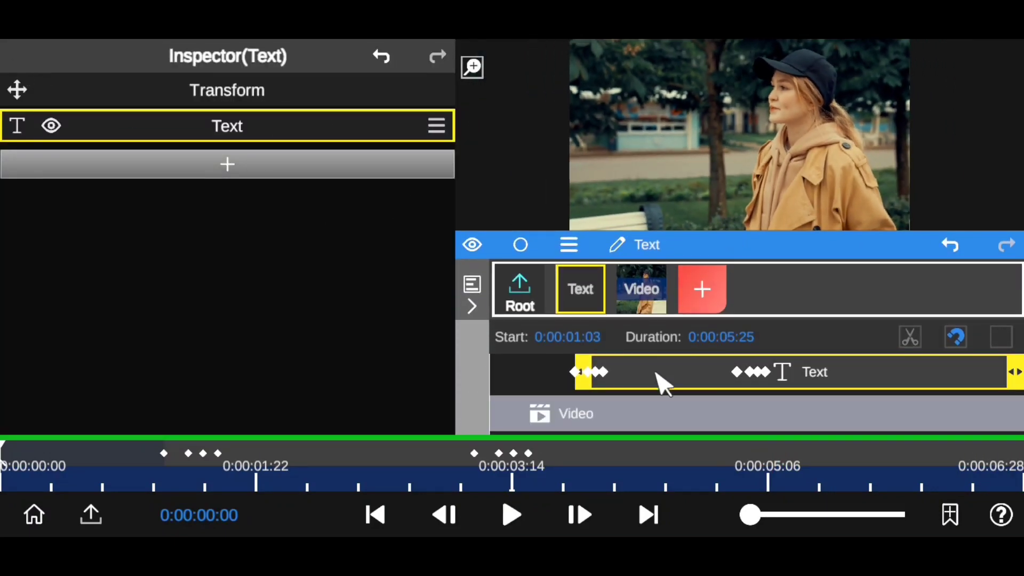
left_click(528, 522)
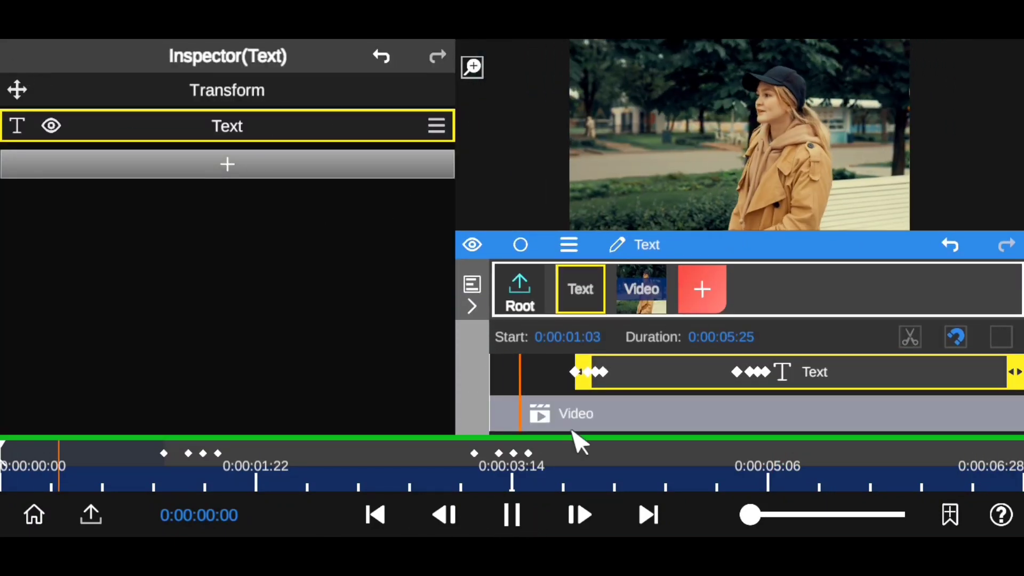
mouse_move(733, 247)
left_mouse_down()
mouse_move(746, 371)
mouse_move(749, 234)
left_mouse_up()
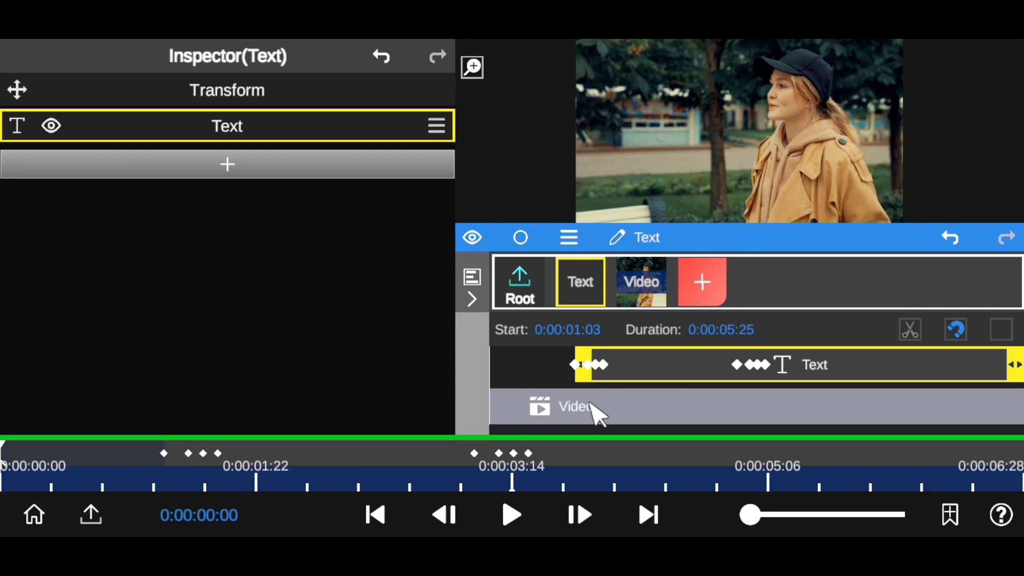
Export the video at 1080P resolution, 30.0 fps and Very High quality.
left_click(89, 517)
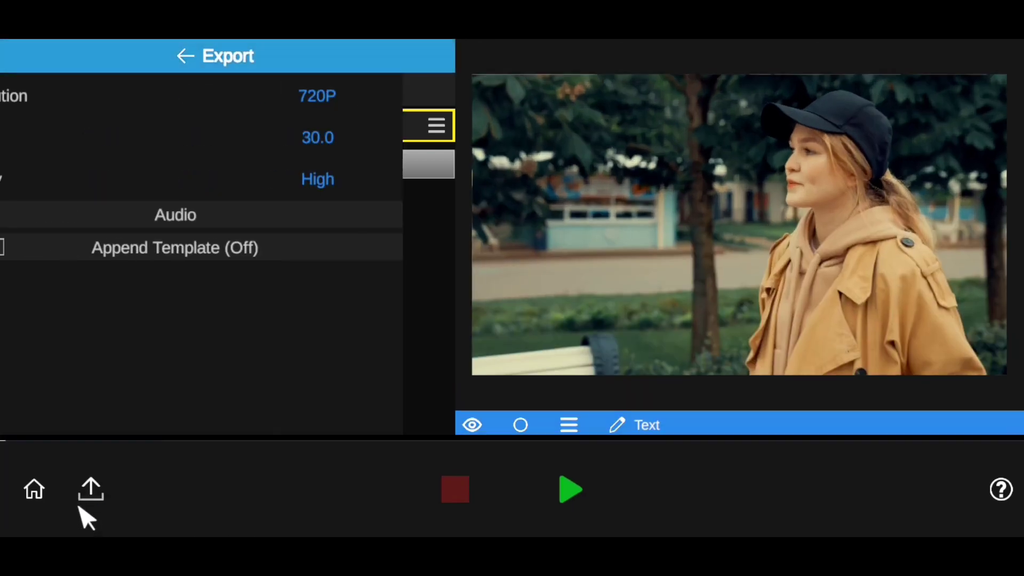
left_click(368, 98)
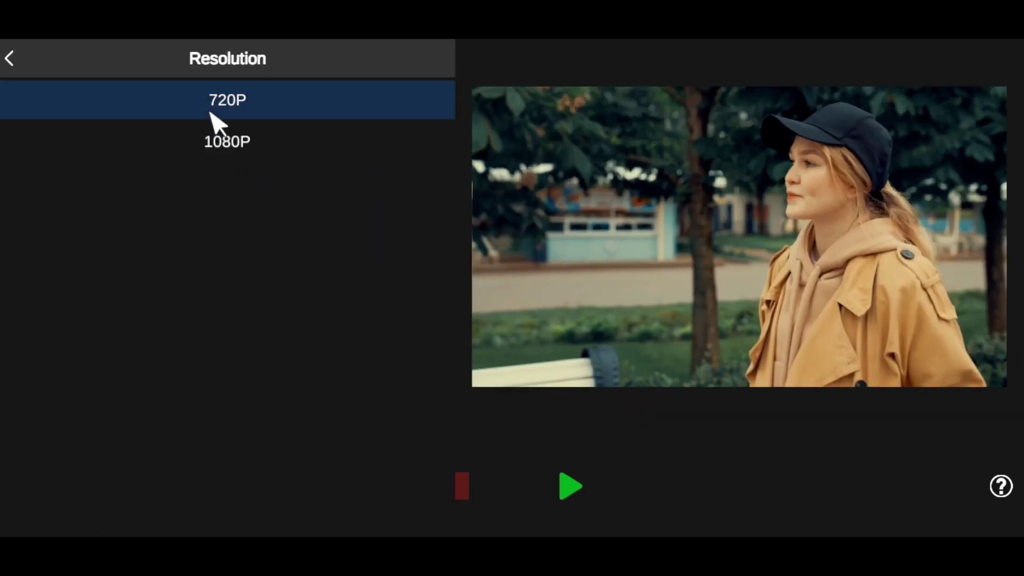
left_click(216, 150)
left_click(377, 169)
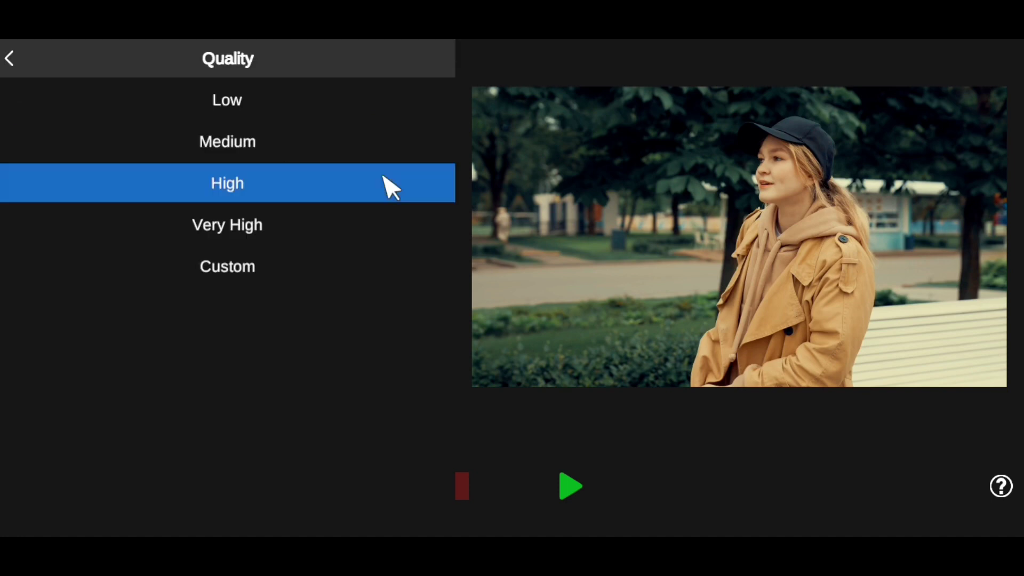
left_click(309, 231)
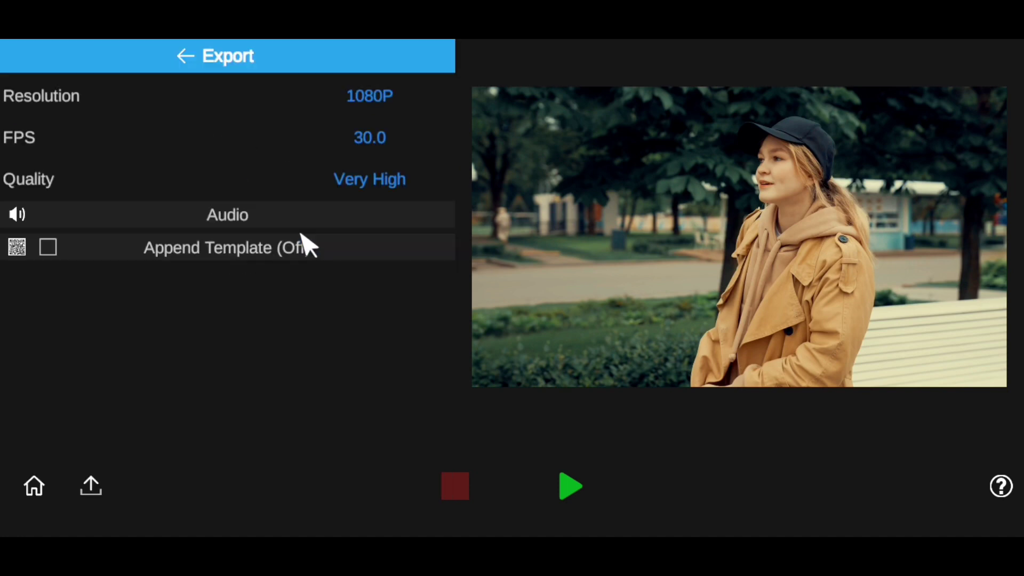
left_click(571, 485)
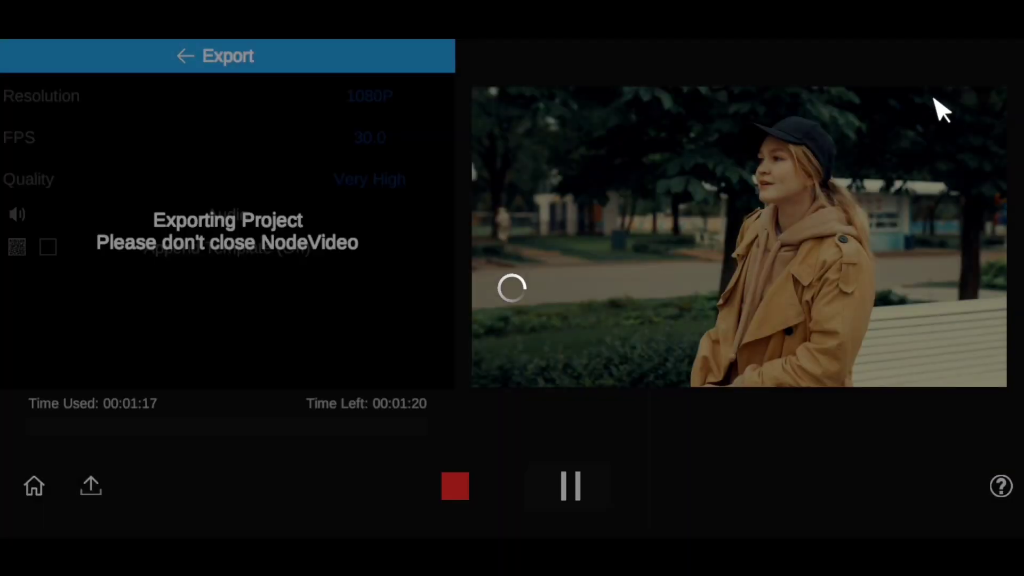